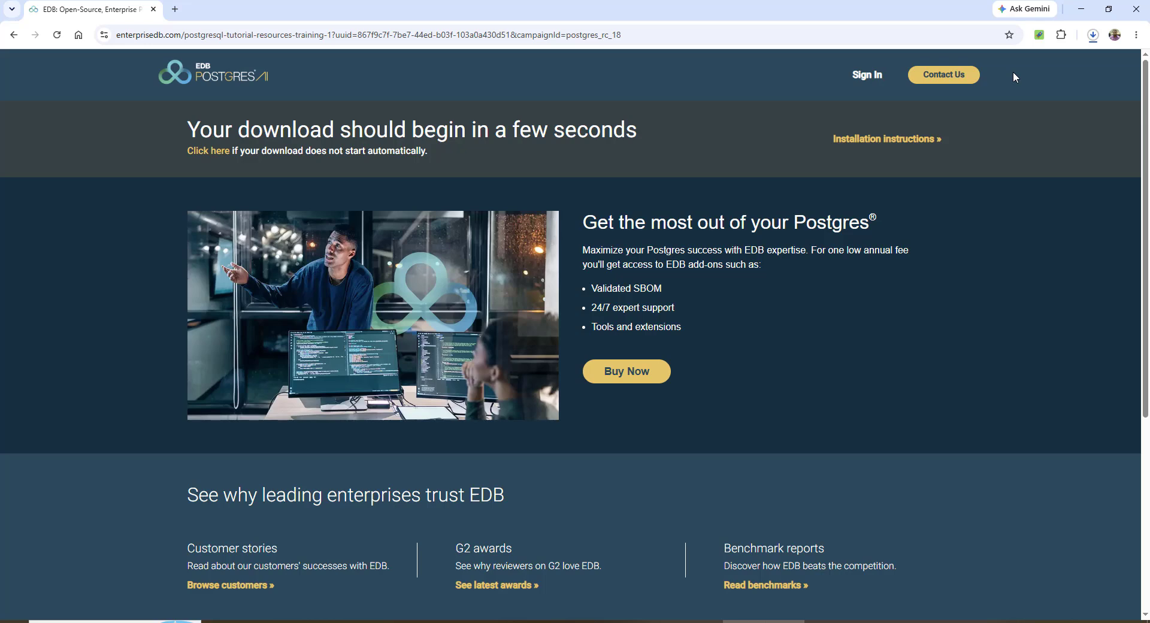
Check the browser's download history, then return to the PostgreSQL downloads page
click(1092, 44)
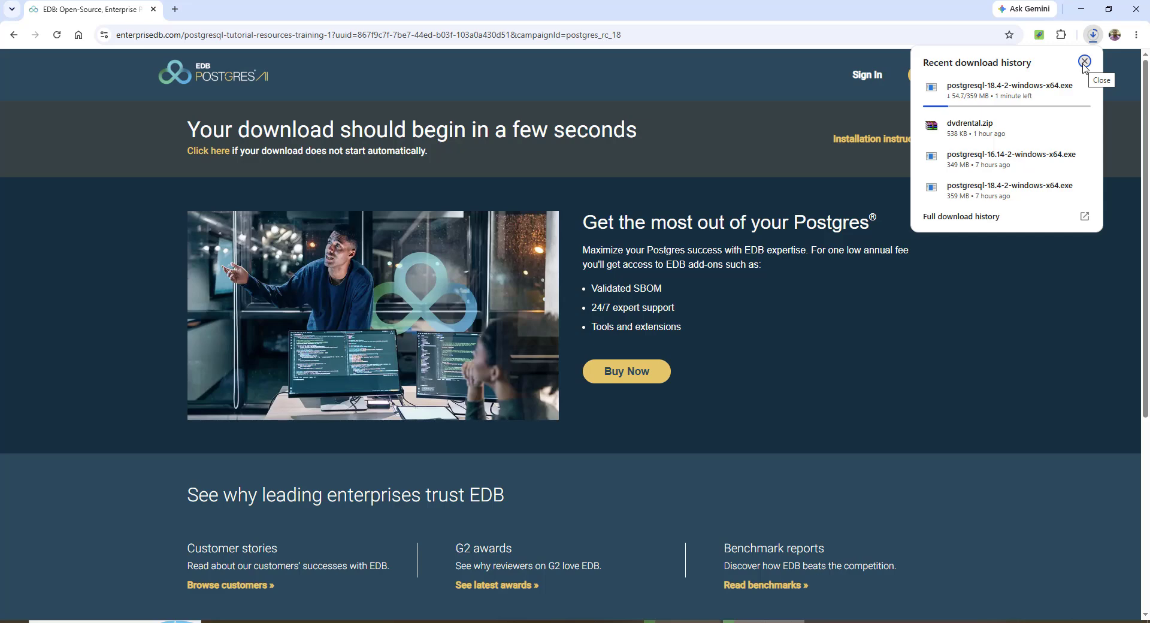
click(1085, 62)
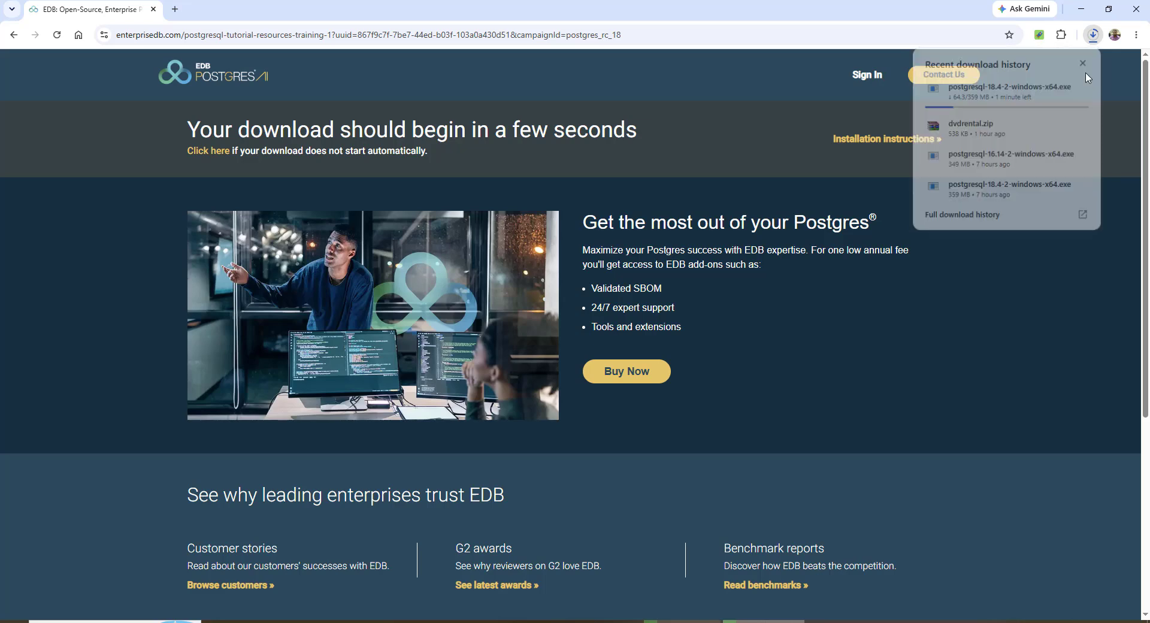
click(13, 34)
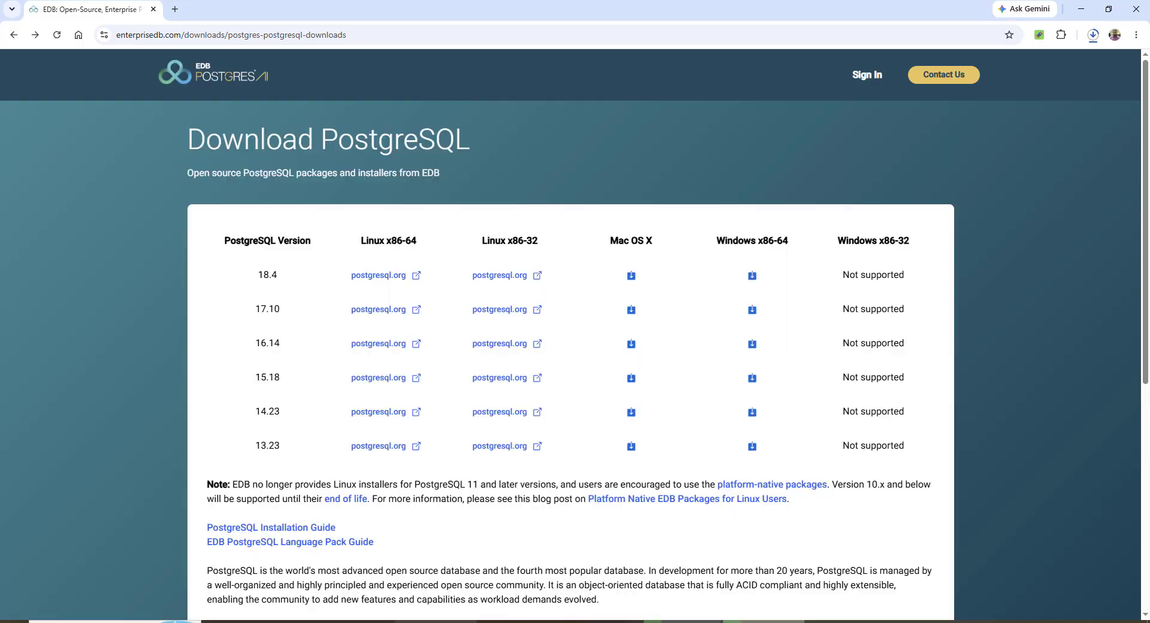
Open the Postgres software folder and launch the postgresql-18.4-2-windows-x64 installer
click(347, 621)
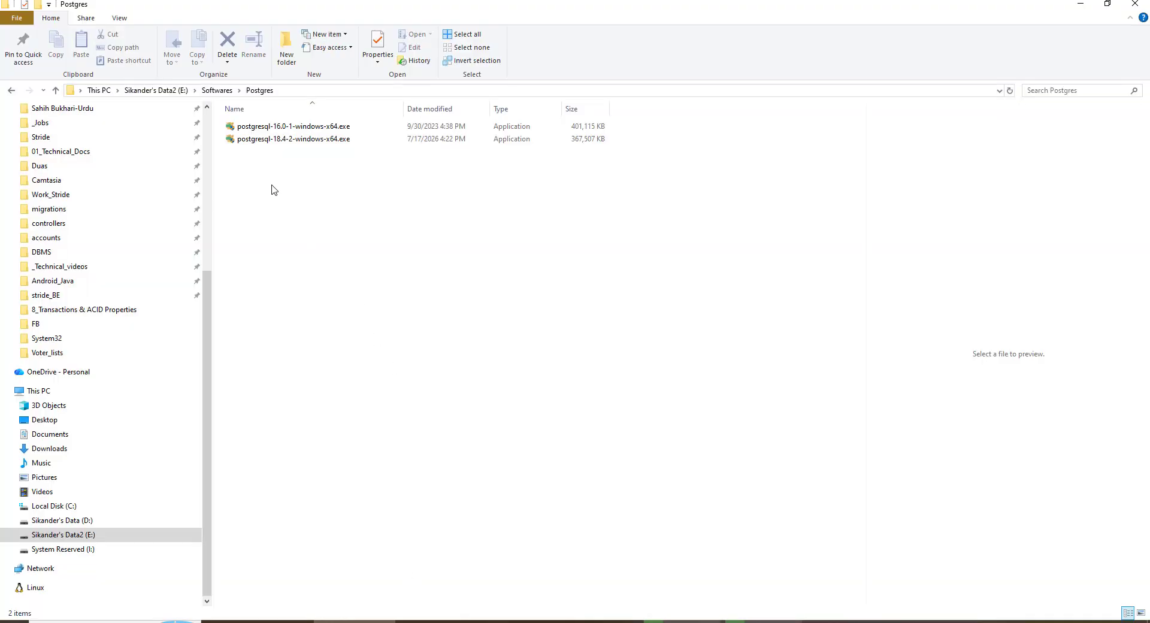
click(282, 141)
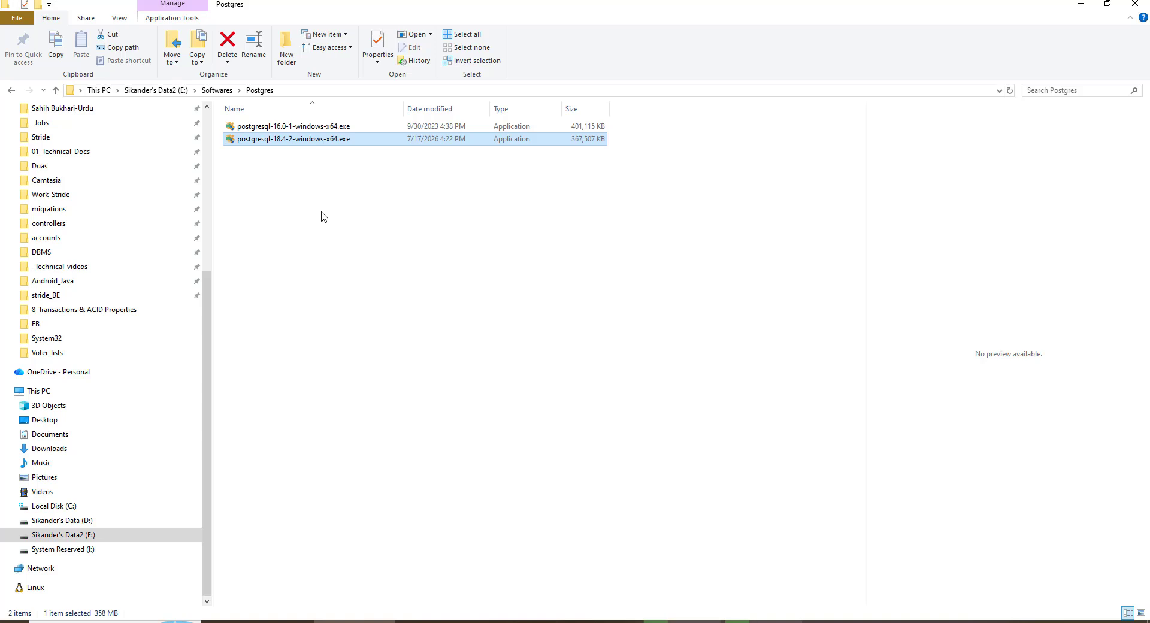
double_click(323, 140)
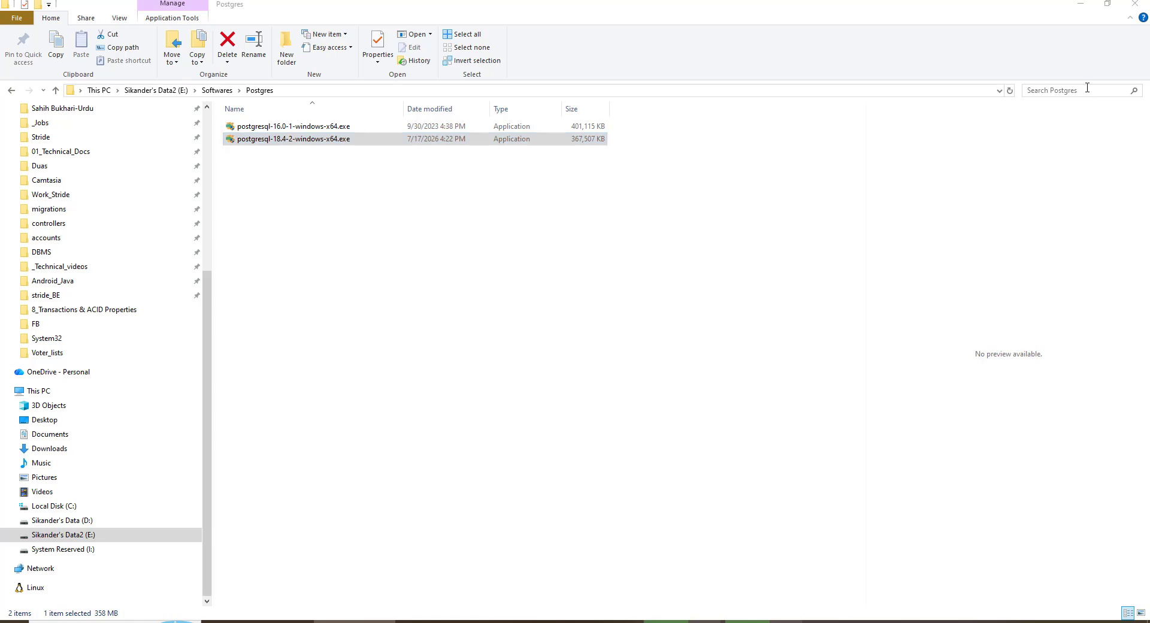
Bring the PostgreSQL Setup wizard to the front and continue past its welcome page
click(1081, 6)
mouse_move(928, 621)
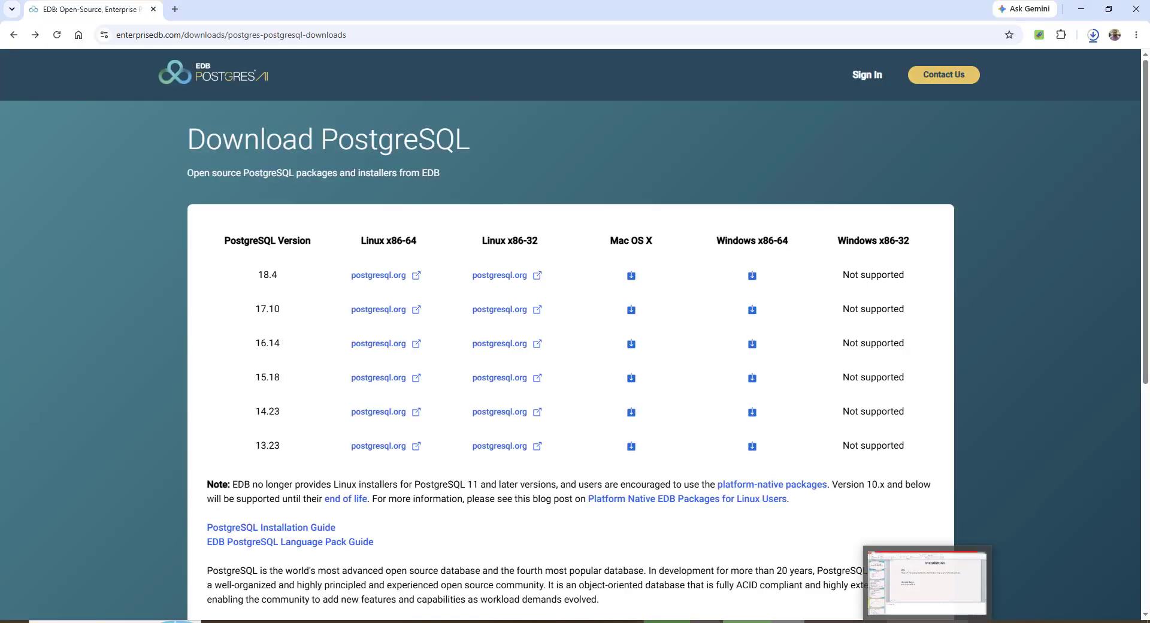
right_click(964, 621)
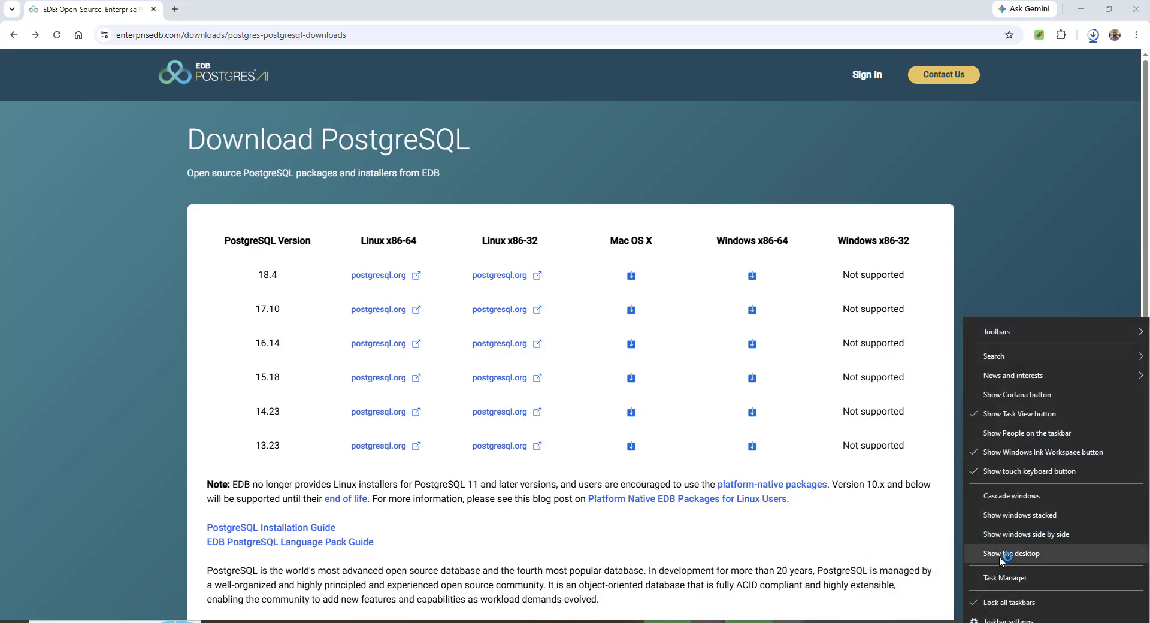
click(995, 560)
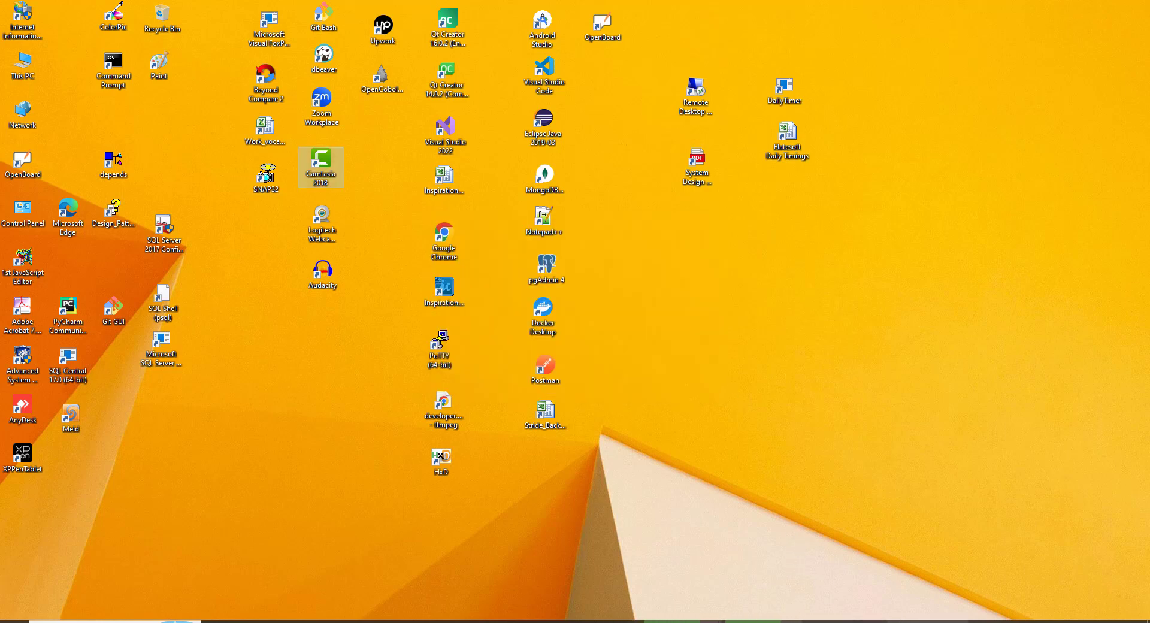
click(928, 621)
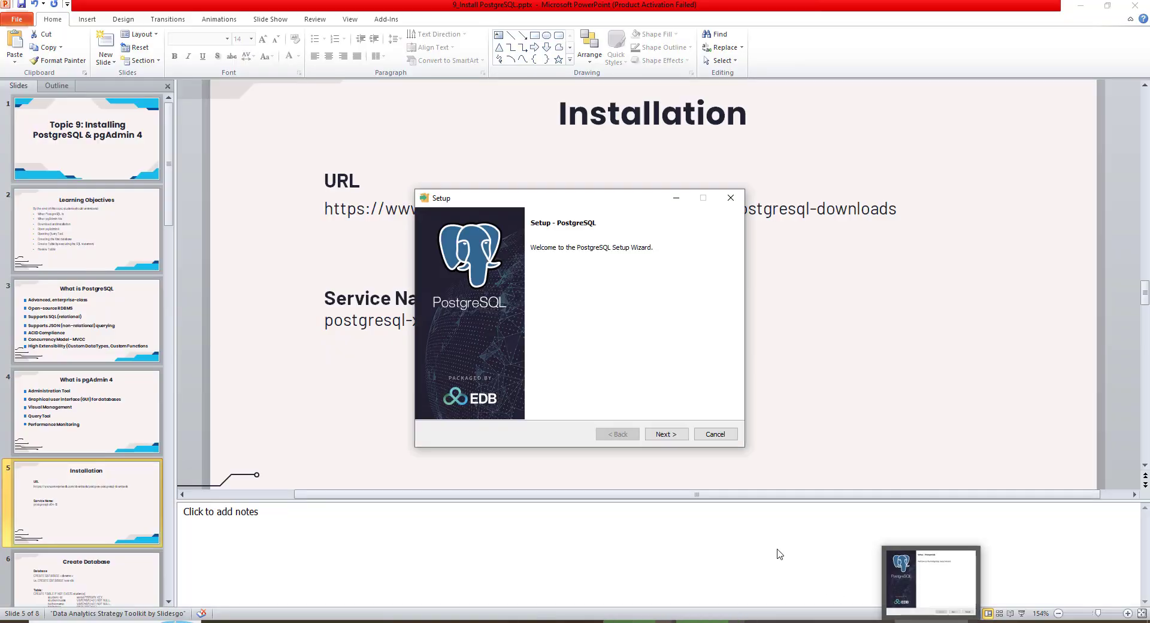
click(680, 433)
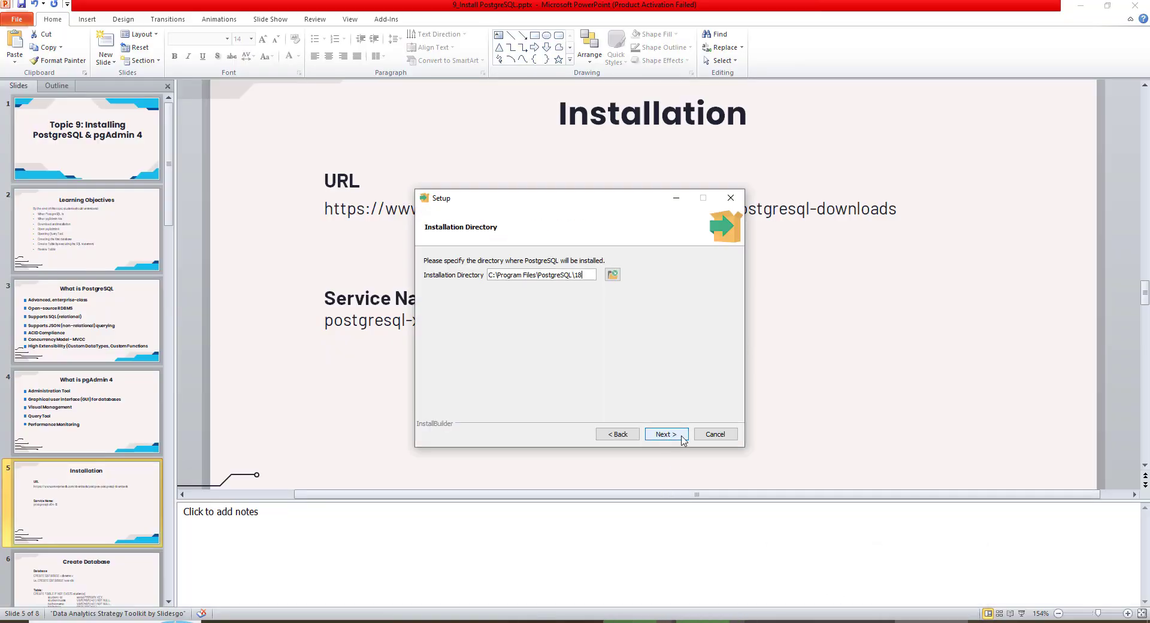
Open the installation directory browser and navigate to the C_Drive folder on drive E:
click(1081, 6)
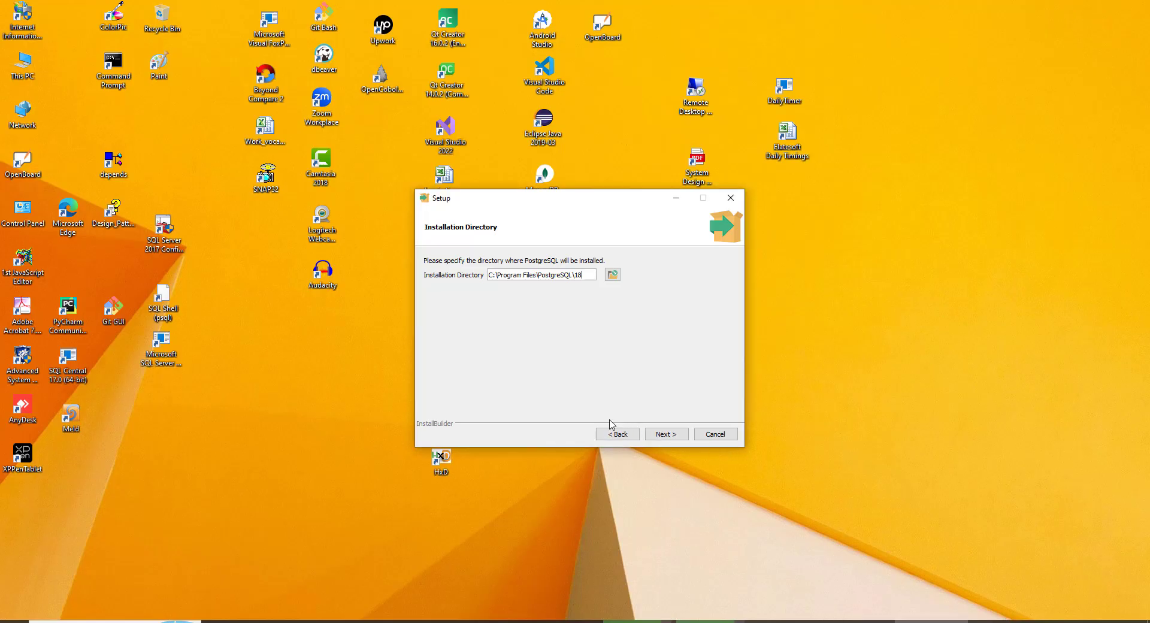
click(613, 275)
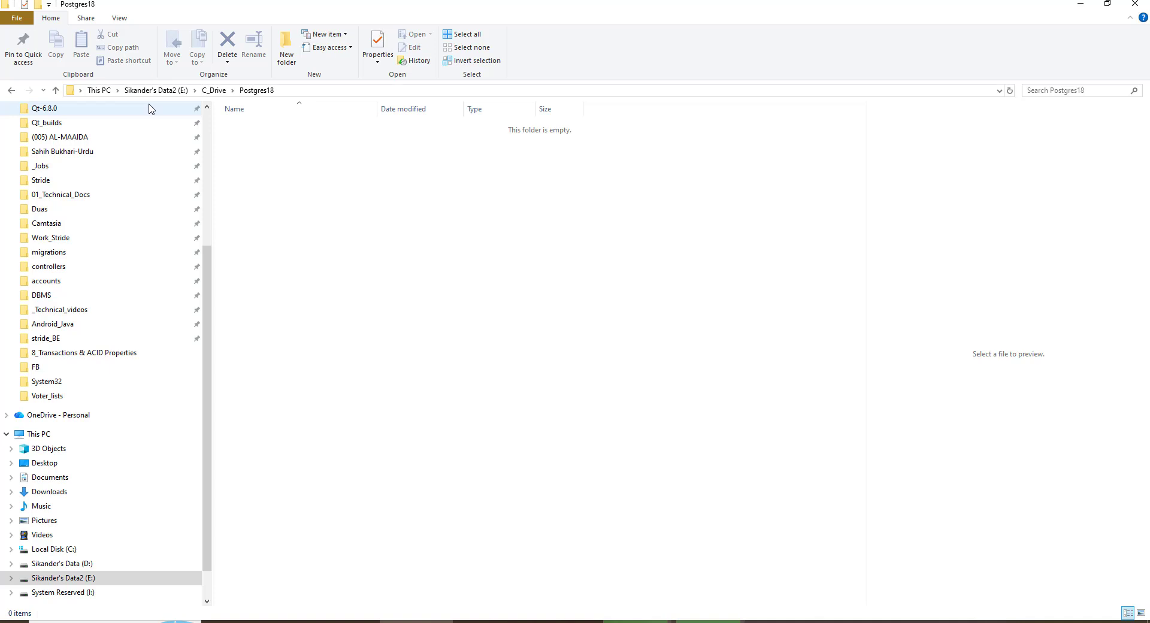
click(215, 91)
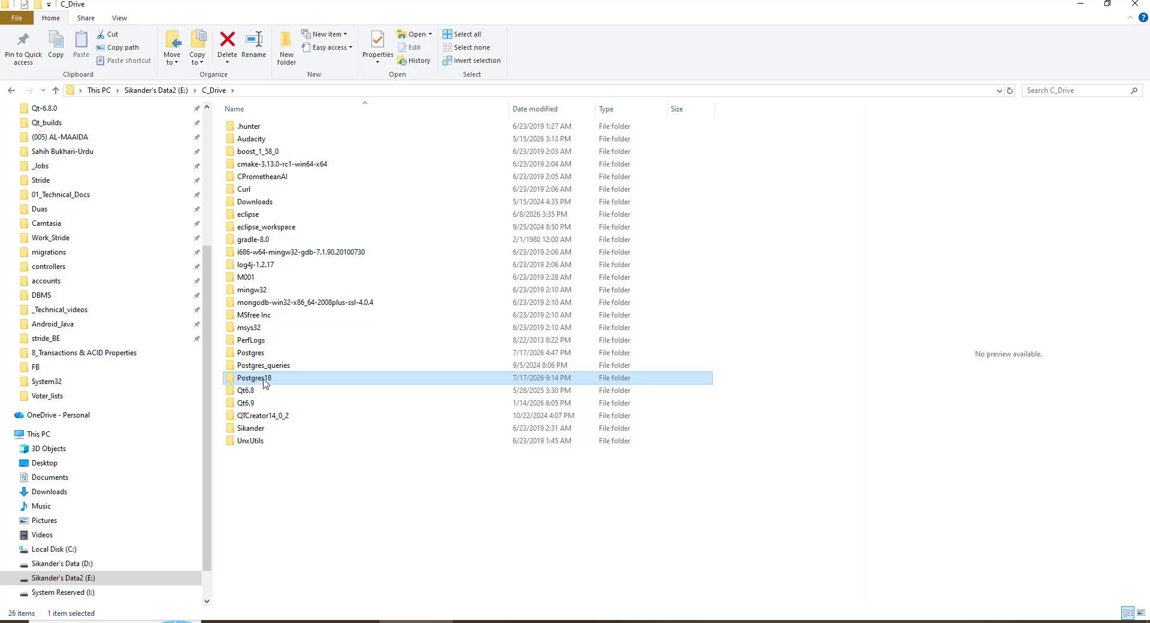
mouse_move(264, 382)
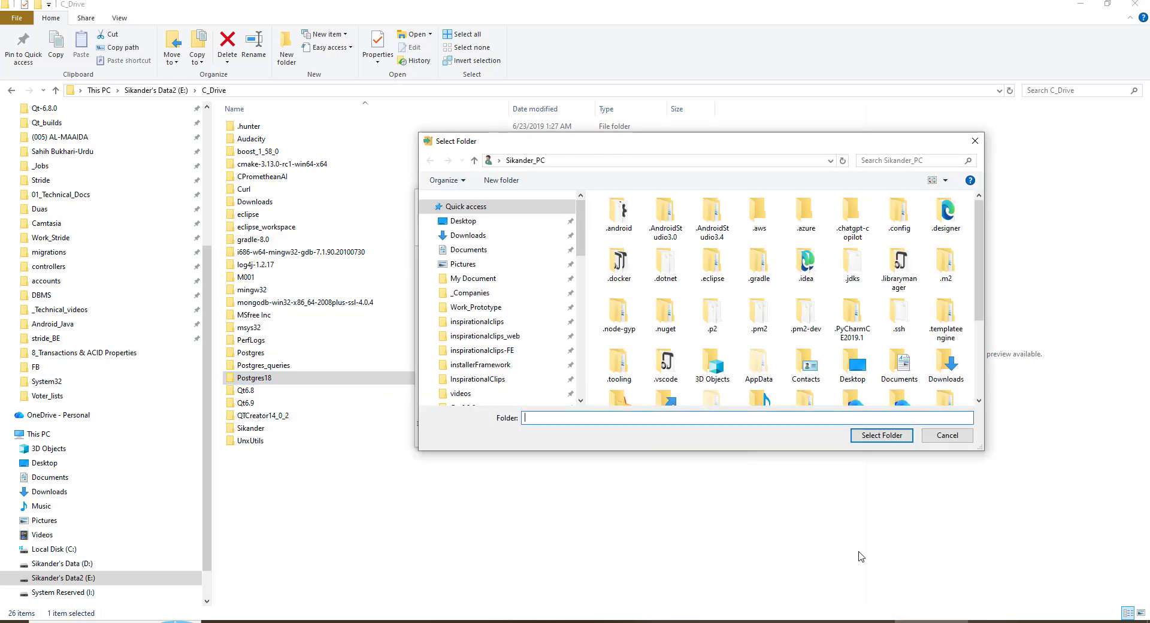
drag(581, 143, 457, 93)
drag(457, 181, 463, 318)
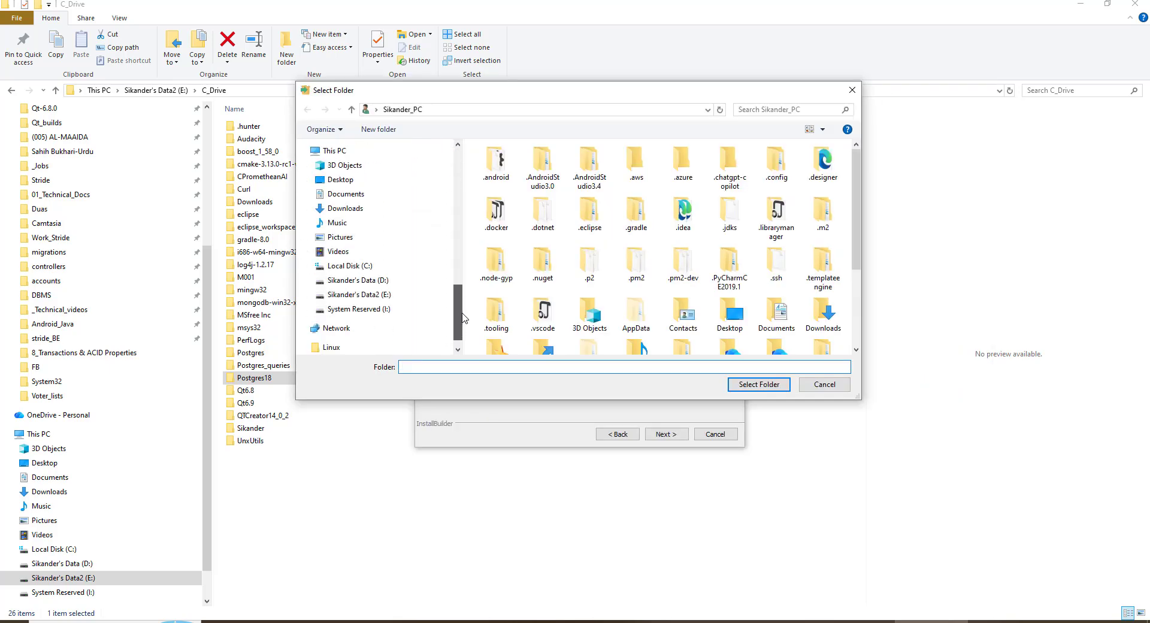
click(375, 295)
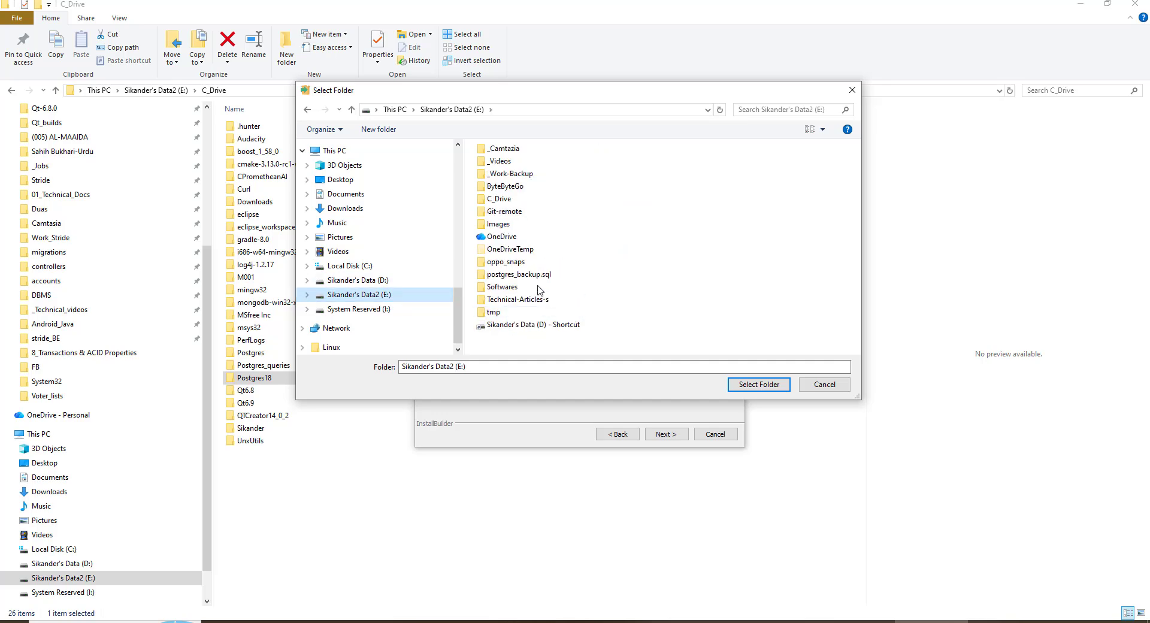
double_click(503, 201)
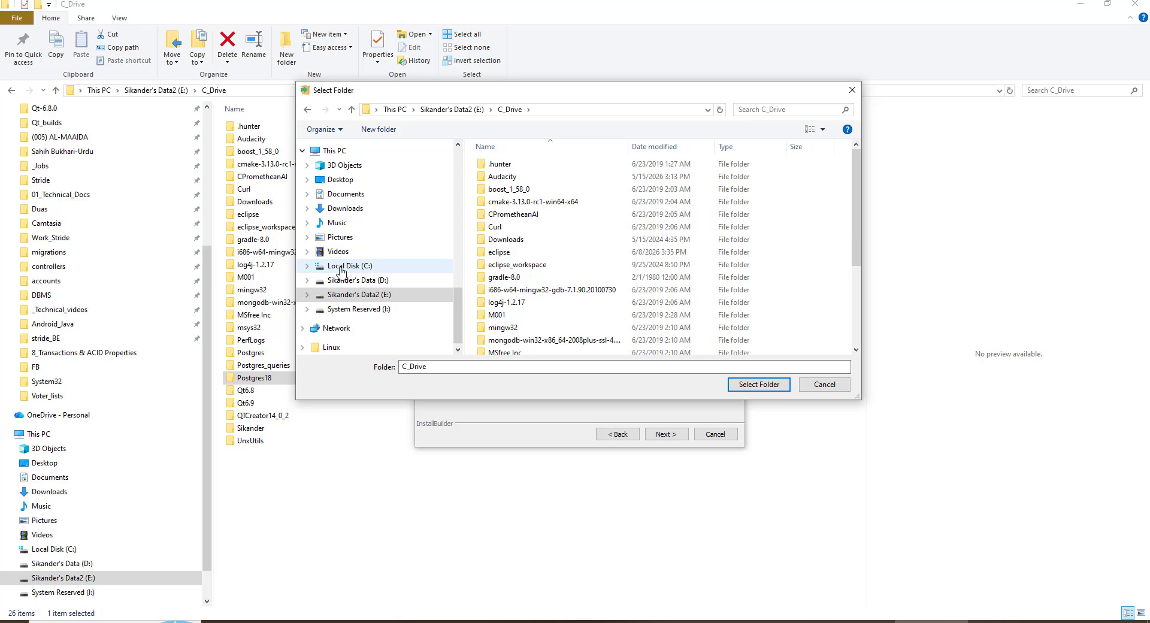
Inspect the free space of Local Disk C: and drive E: in their drive properties
right_click(369, 265)
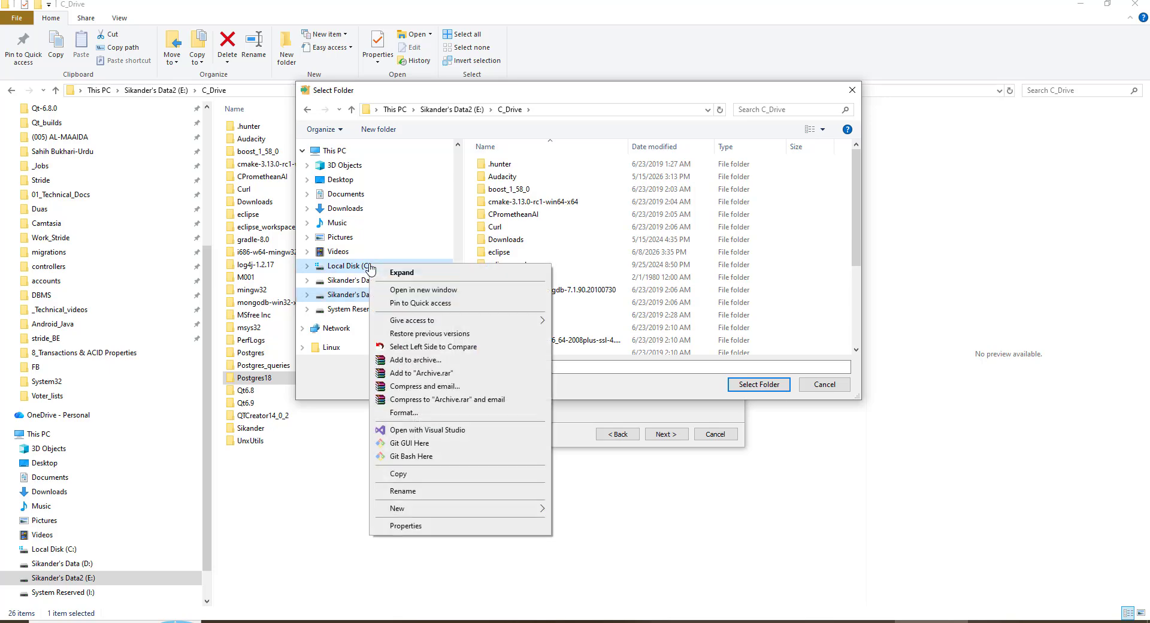
click(423, 526)
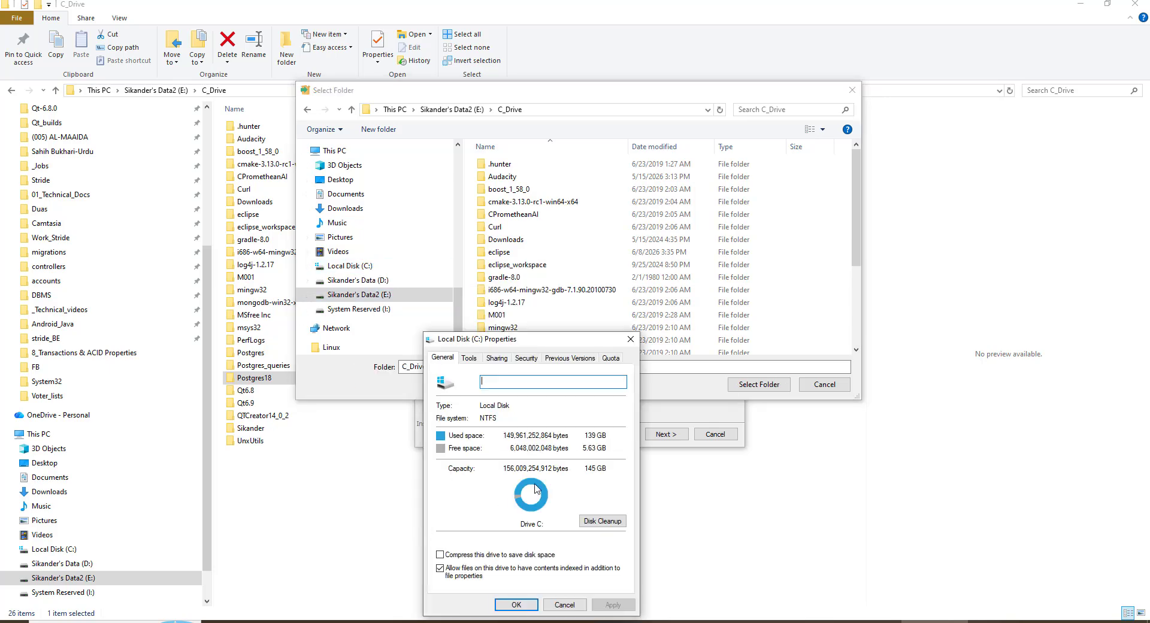
click(565, 605)
right_click(382, 296)
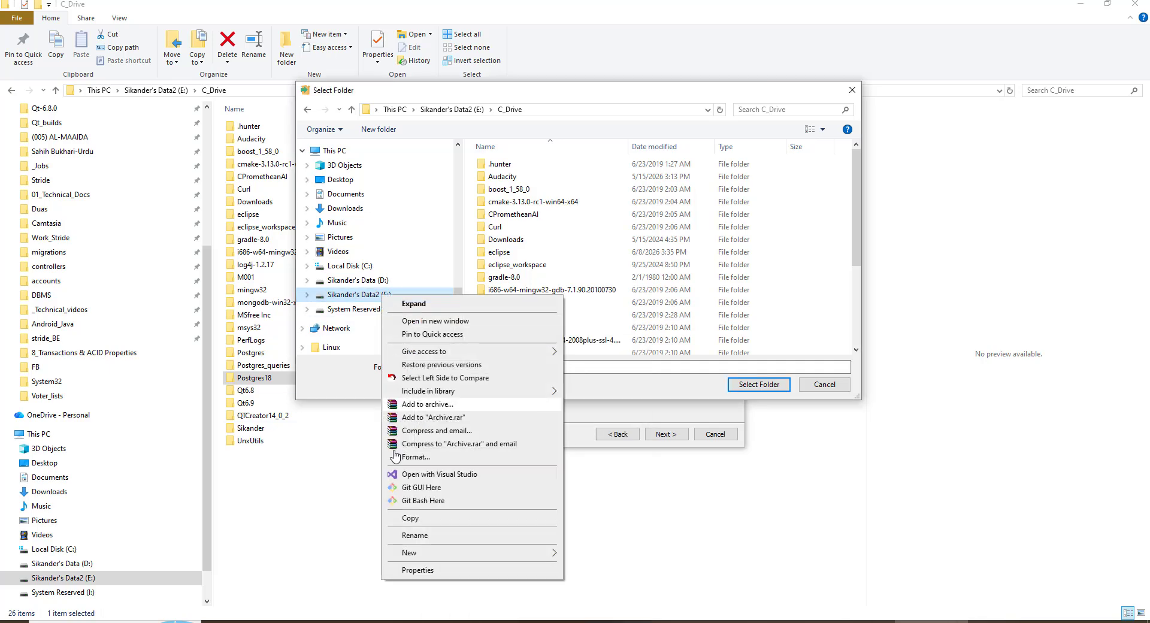
click(417, 570)
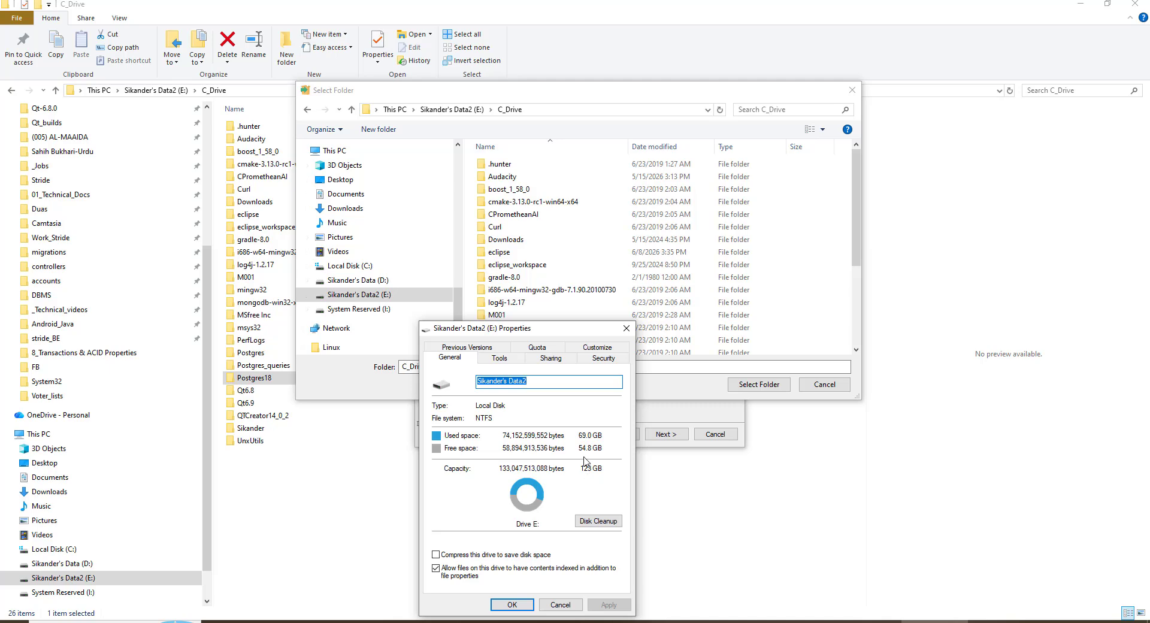
click(561, 604)
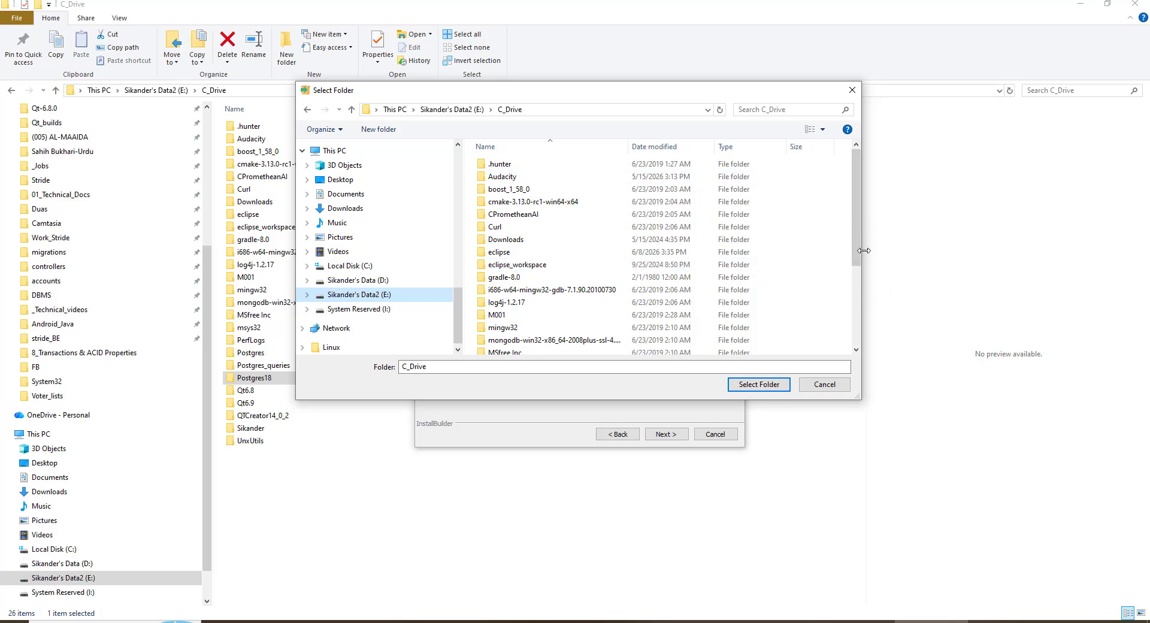
Choose the Postgres18 folder in E:\C_Drive as the installation directory and continue
drag(856, 240, 865, 308)
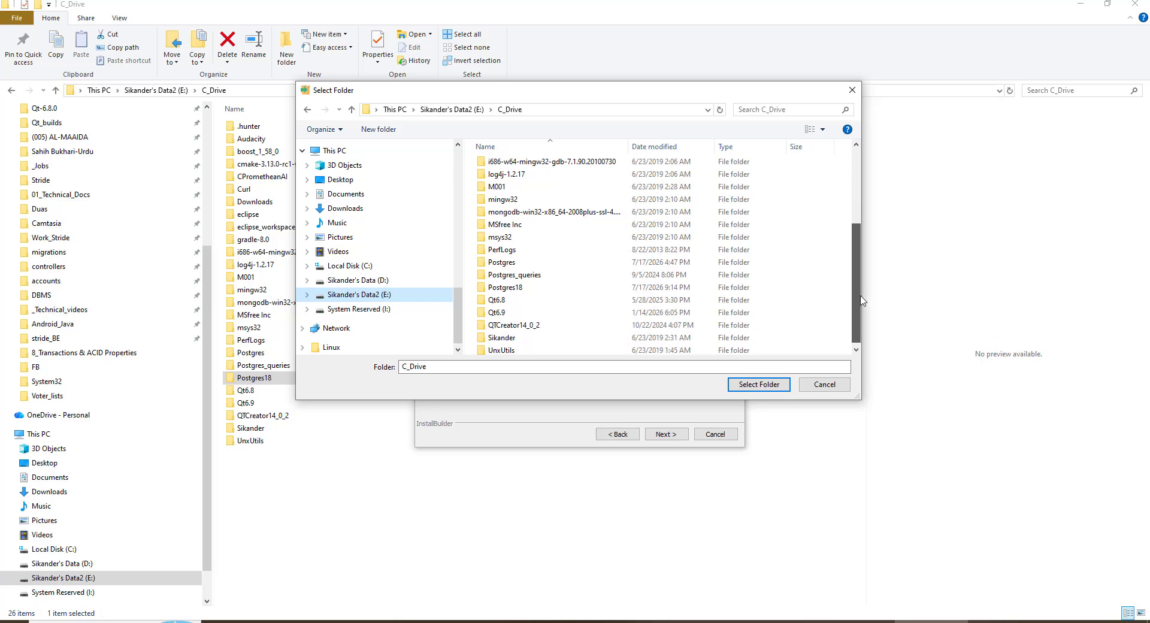
click(514, 287)
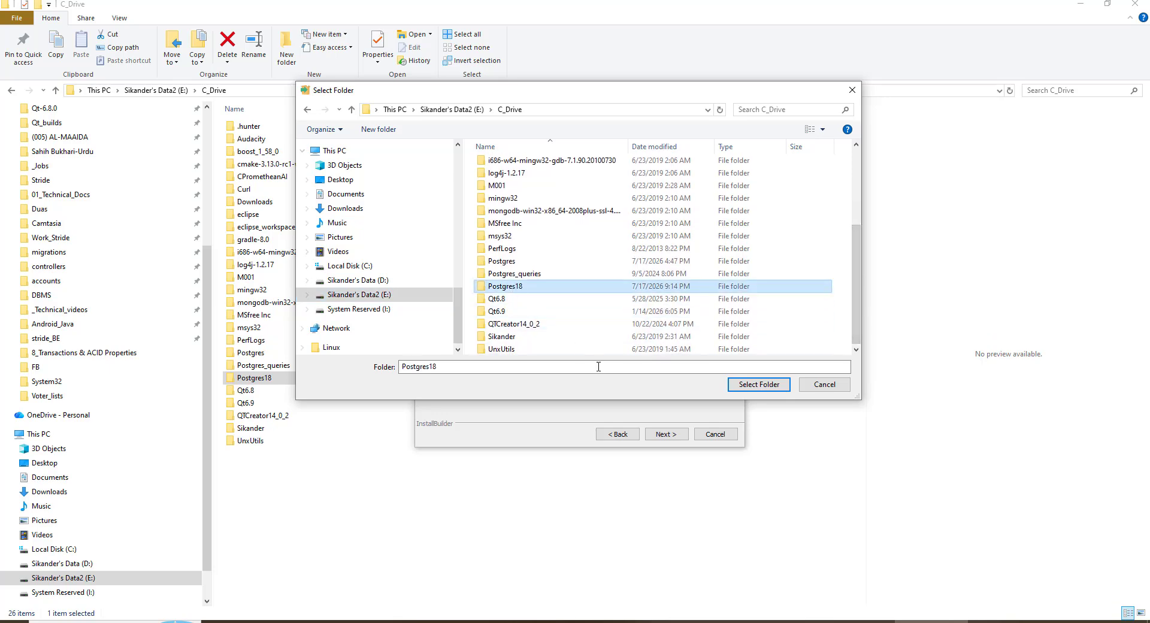
click(753, 386)
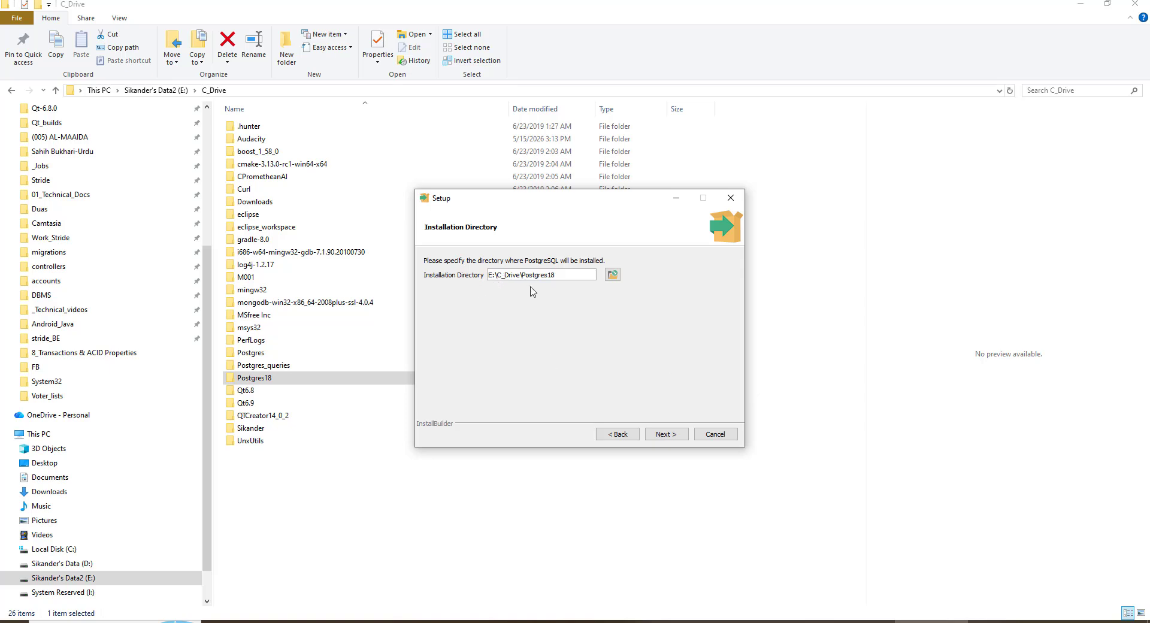
click(664, 436)
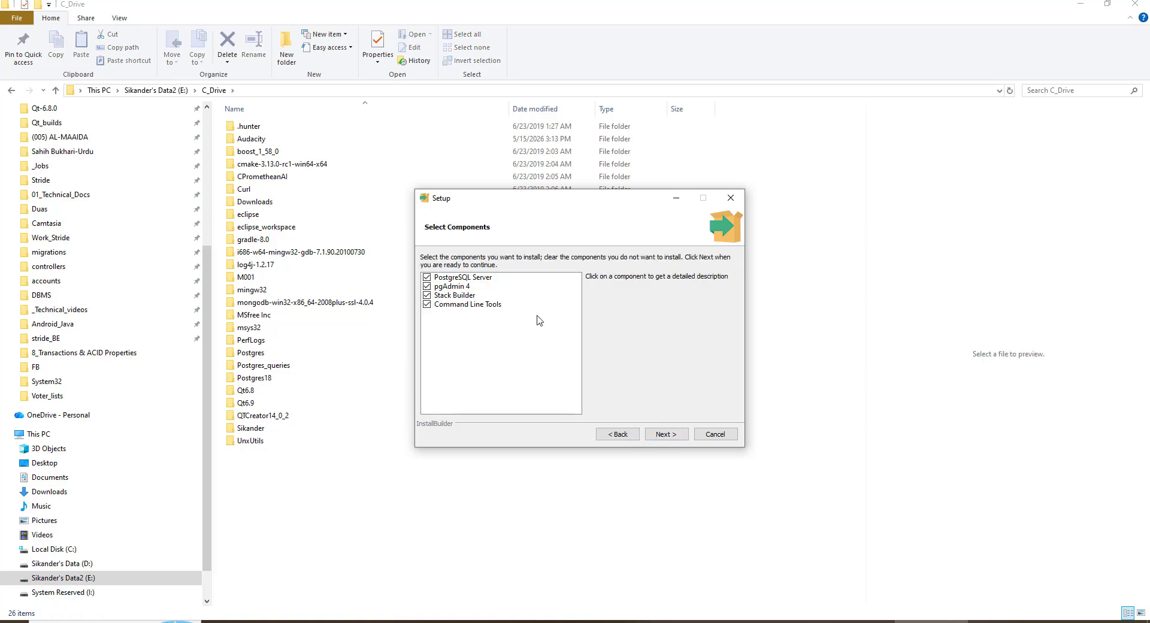
Review the PostgreSQL Server, pgAdmin 4, Stack Builder and Command Line Tools components, keeping all selected, and continue
click(469, 278)
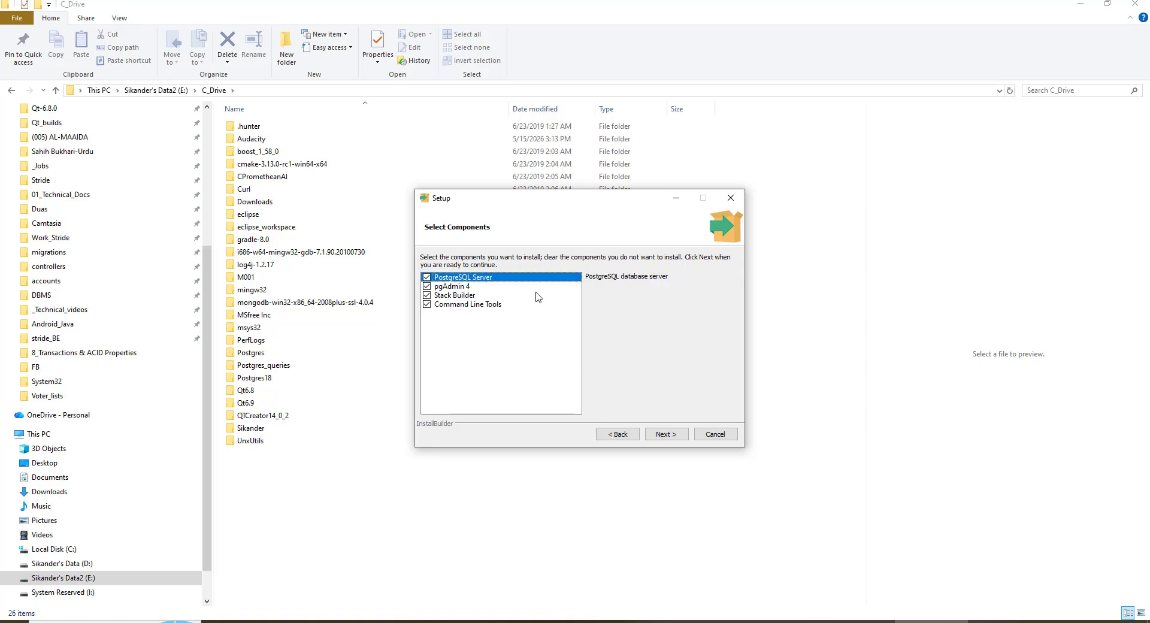
click(461, 296)
click(461, 287)
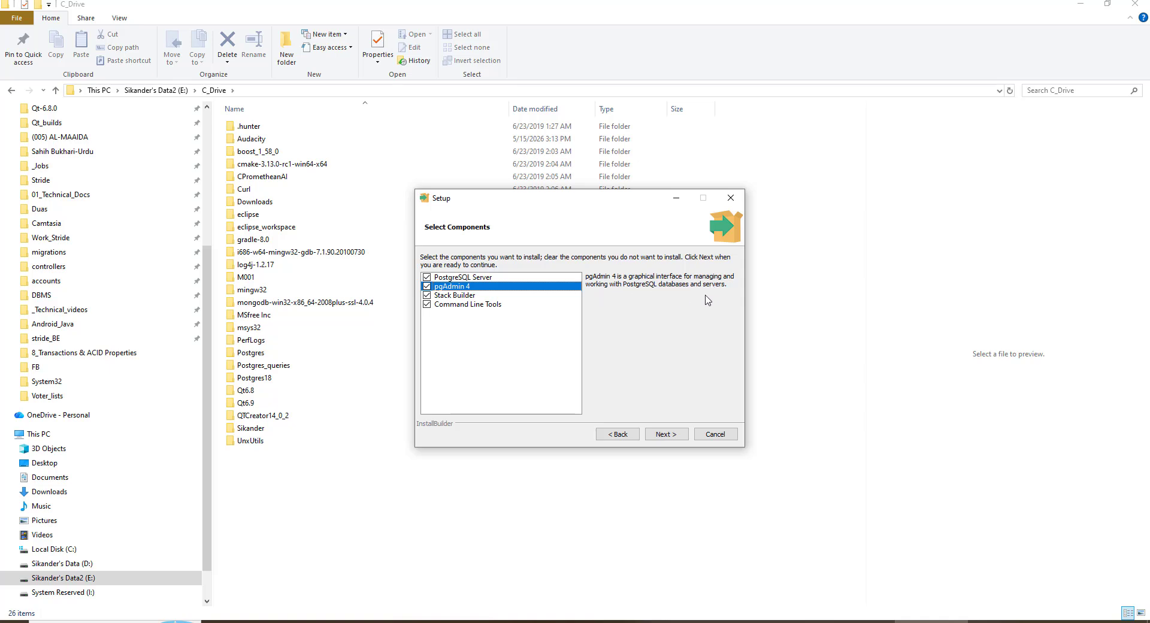
click(463, 297)
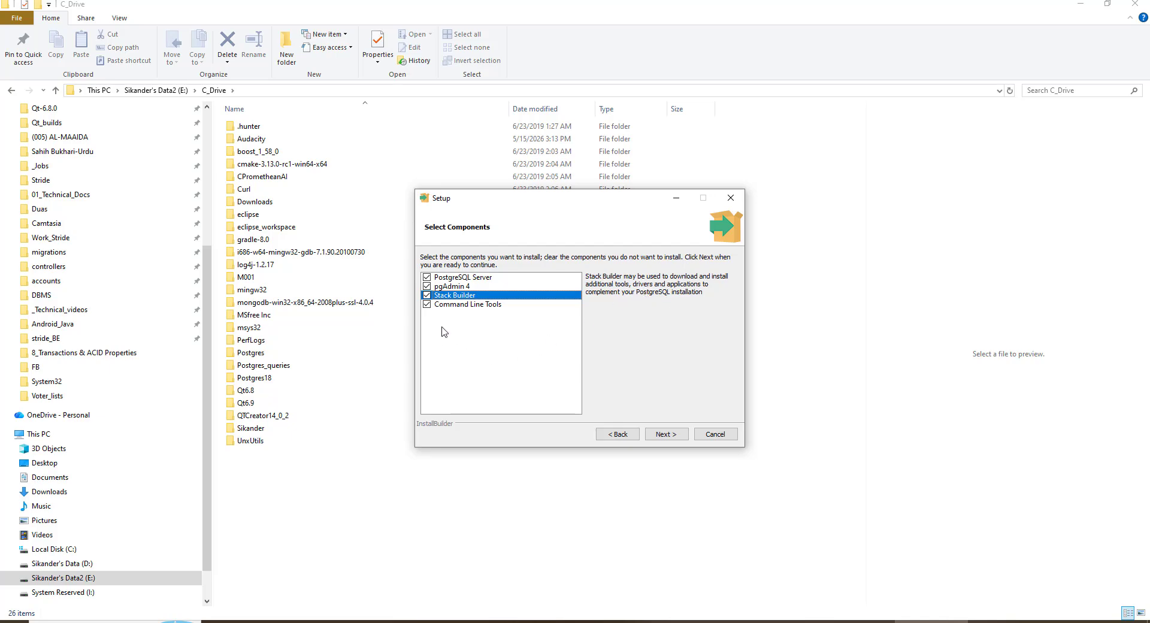
click(465, 306)
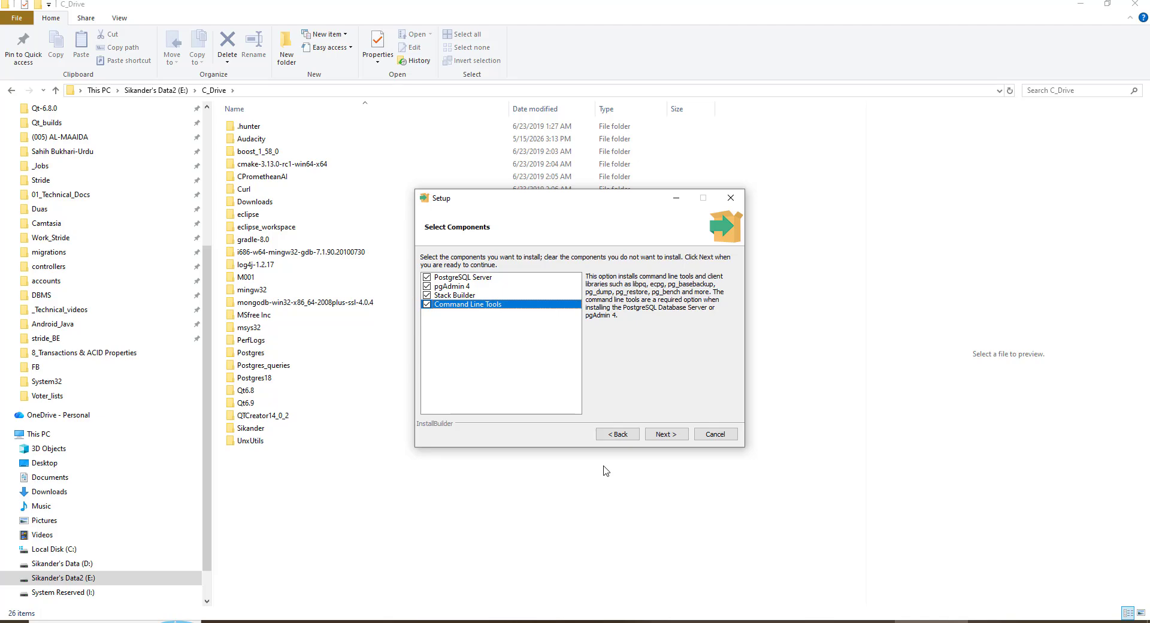
click(663, 435)
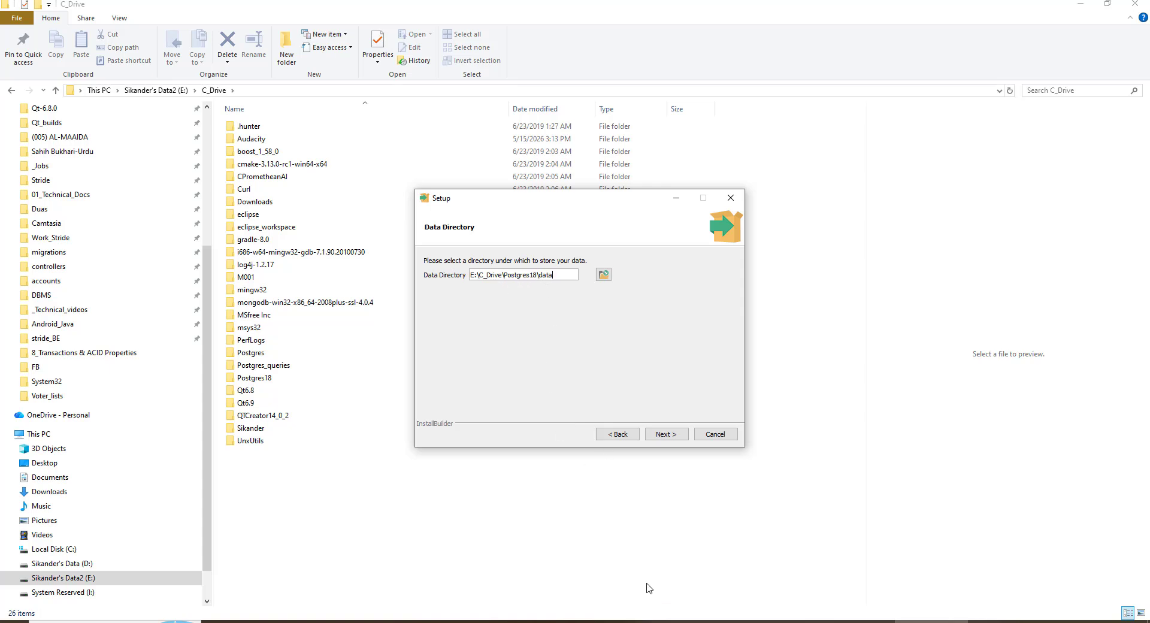
Accept the default data directory, superuser password page, port 5432 and DEFAULT locale to reach the pre-installation summary
click(667, 437)
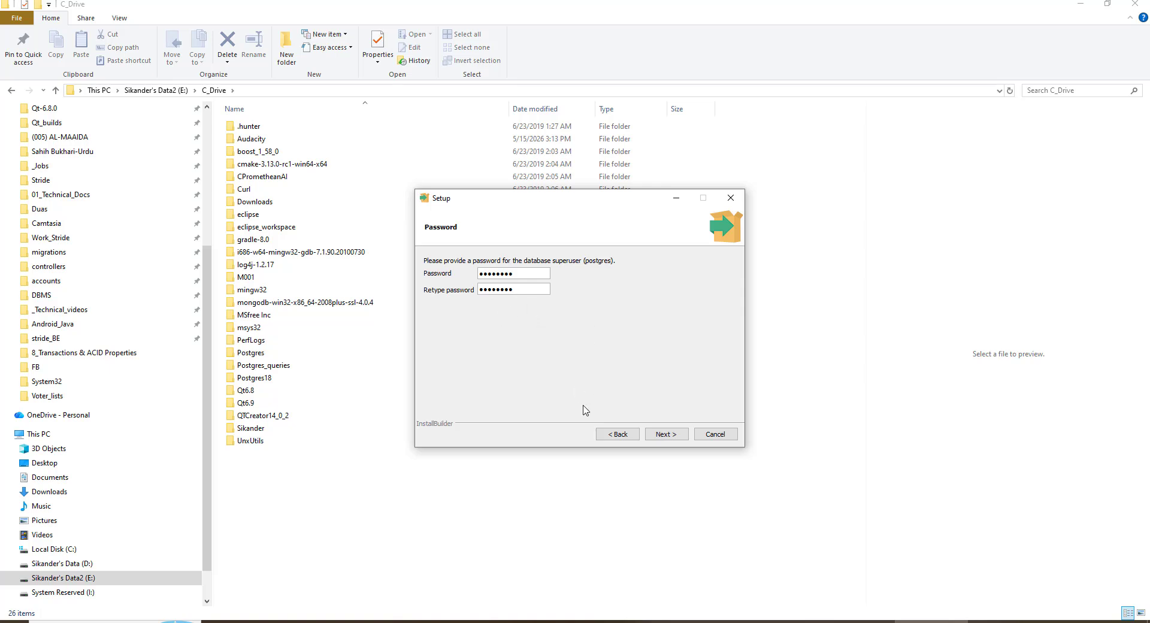
click(668, 437)
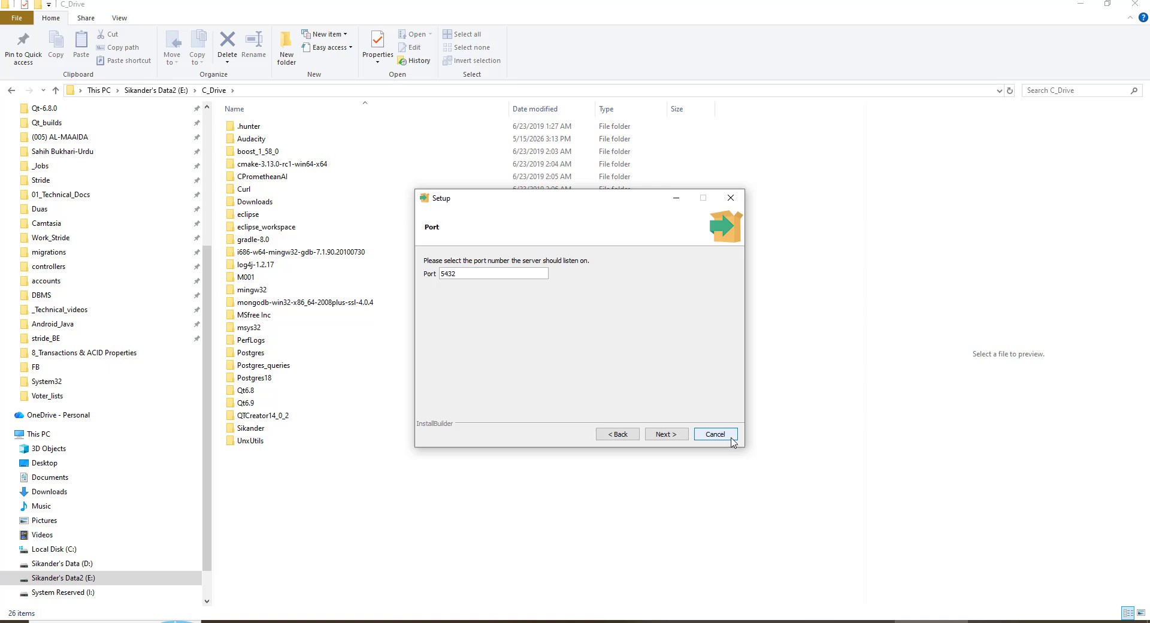
click(664, 435)
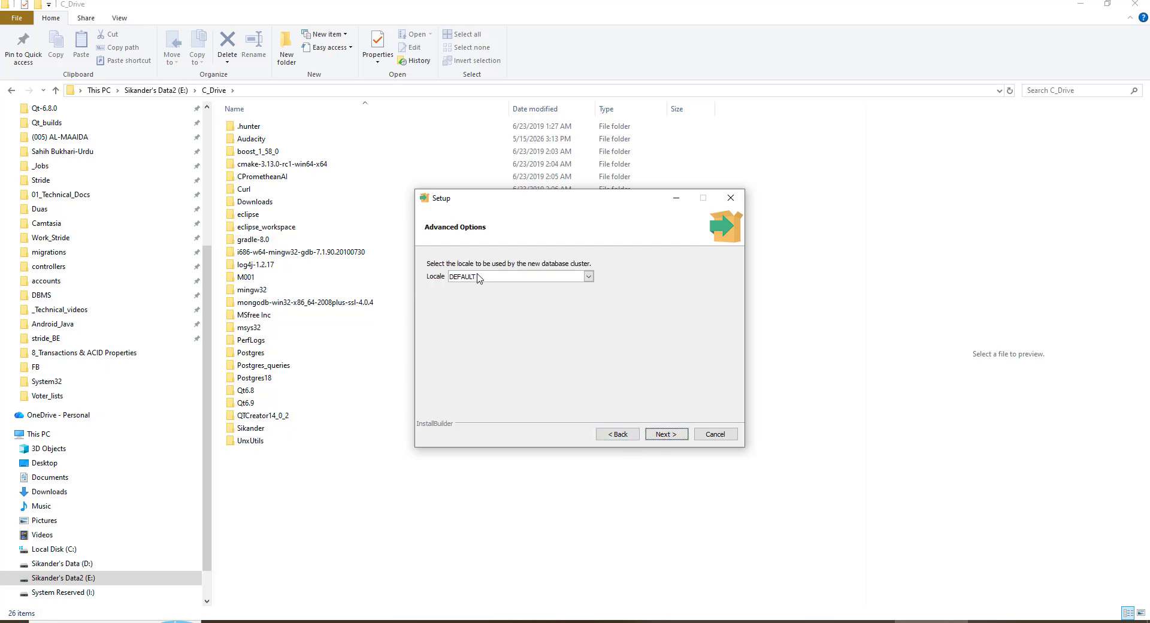
click(660, 437)
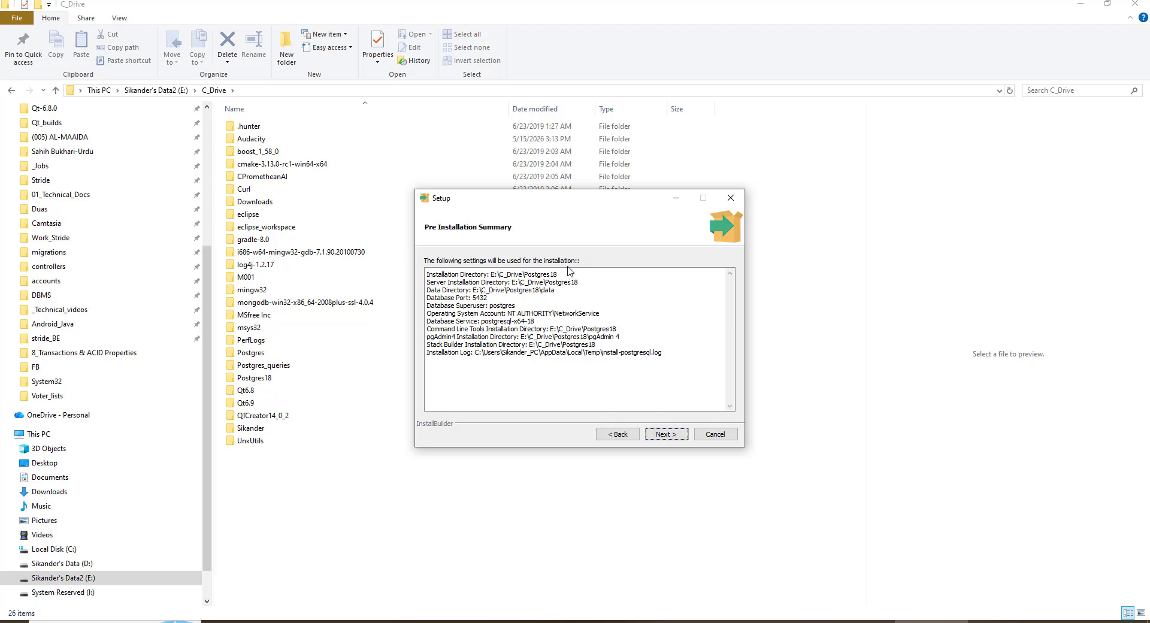
Run the installation and finish the setup wizard with the Stack Builder launch option unchecked
click(670, 441)
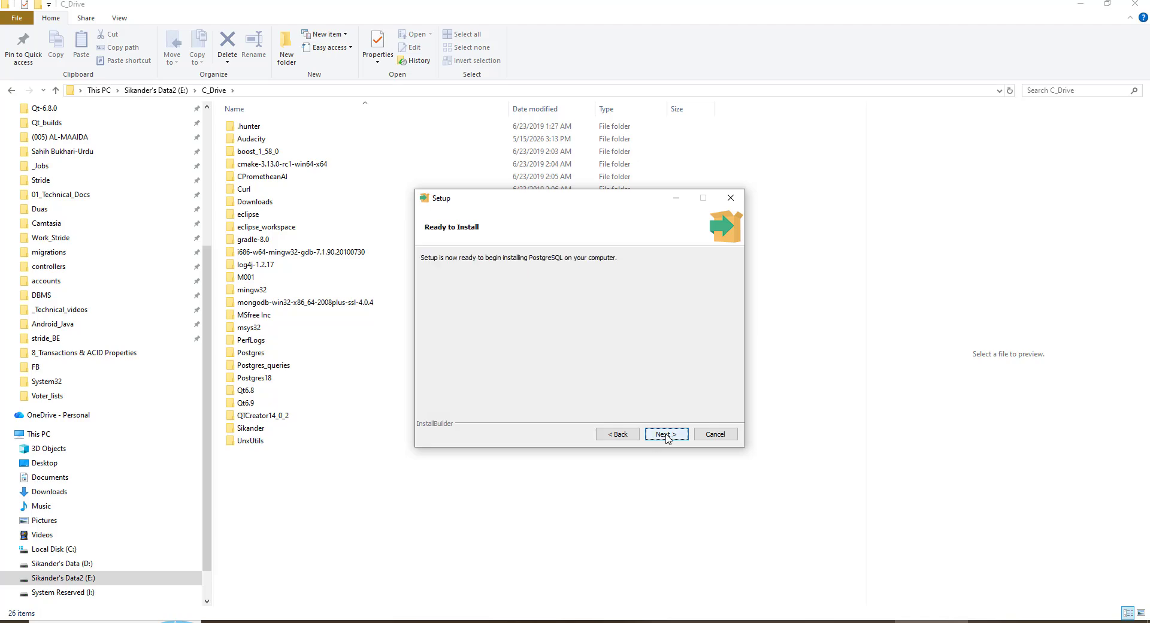
click(666, 435)
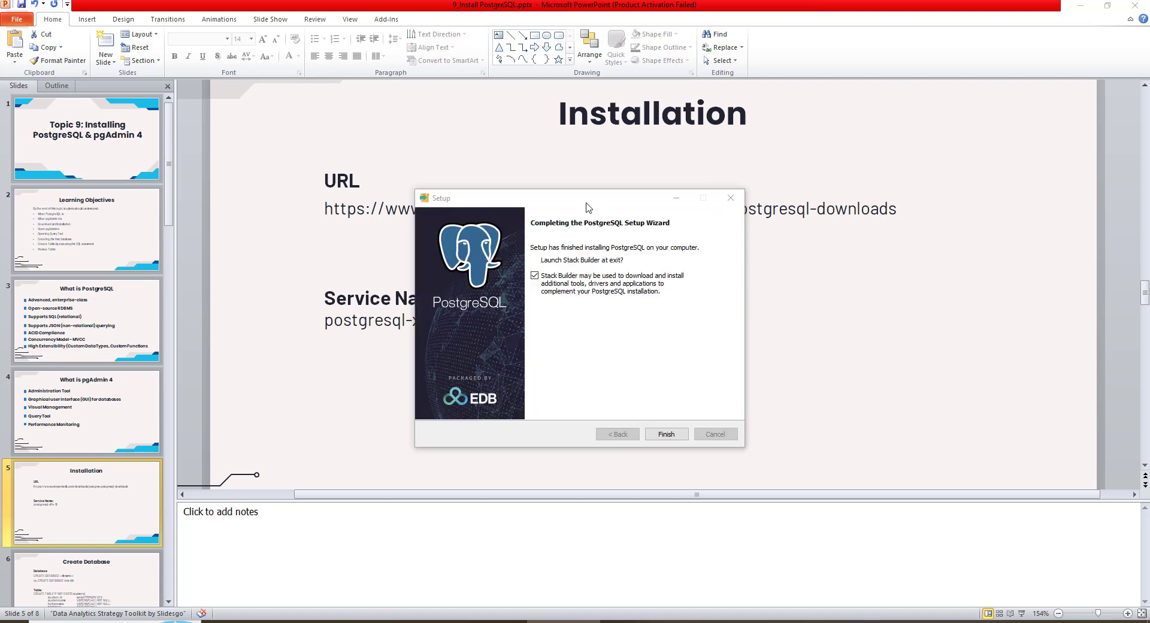
drag(586, 203, 582, 178)
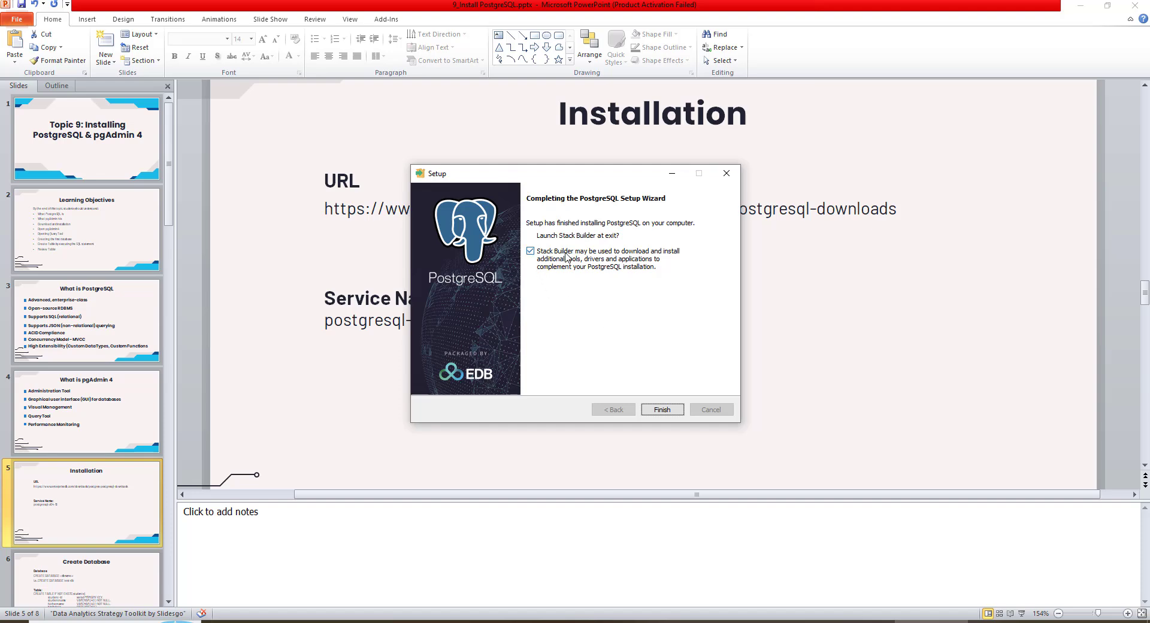
click(533, 257)
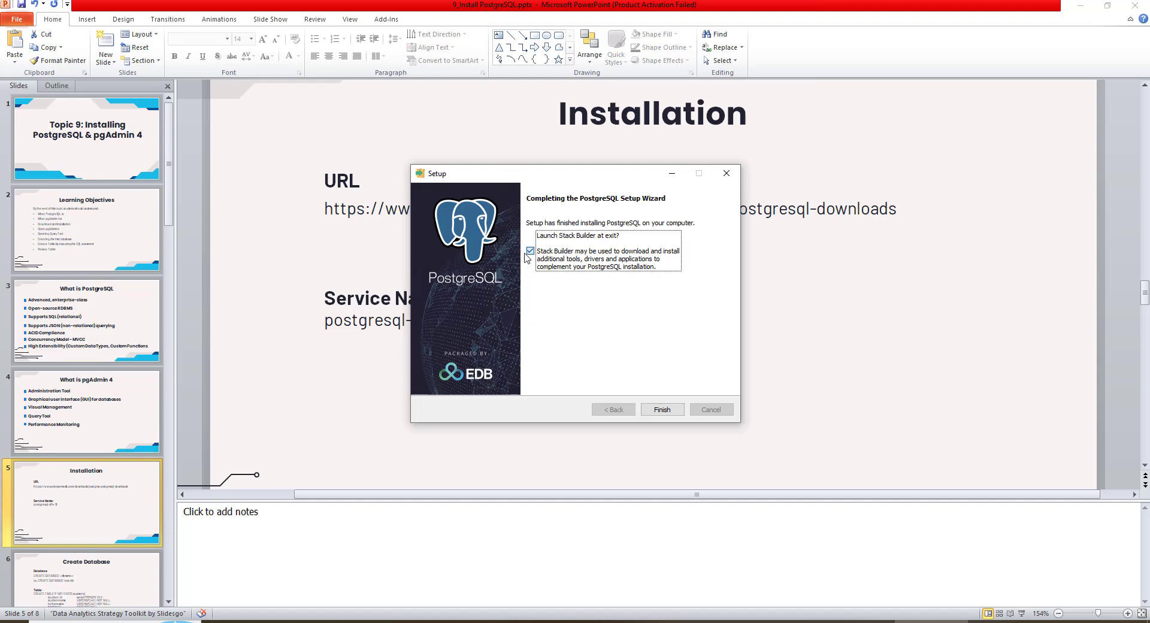
click(660, 412)
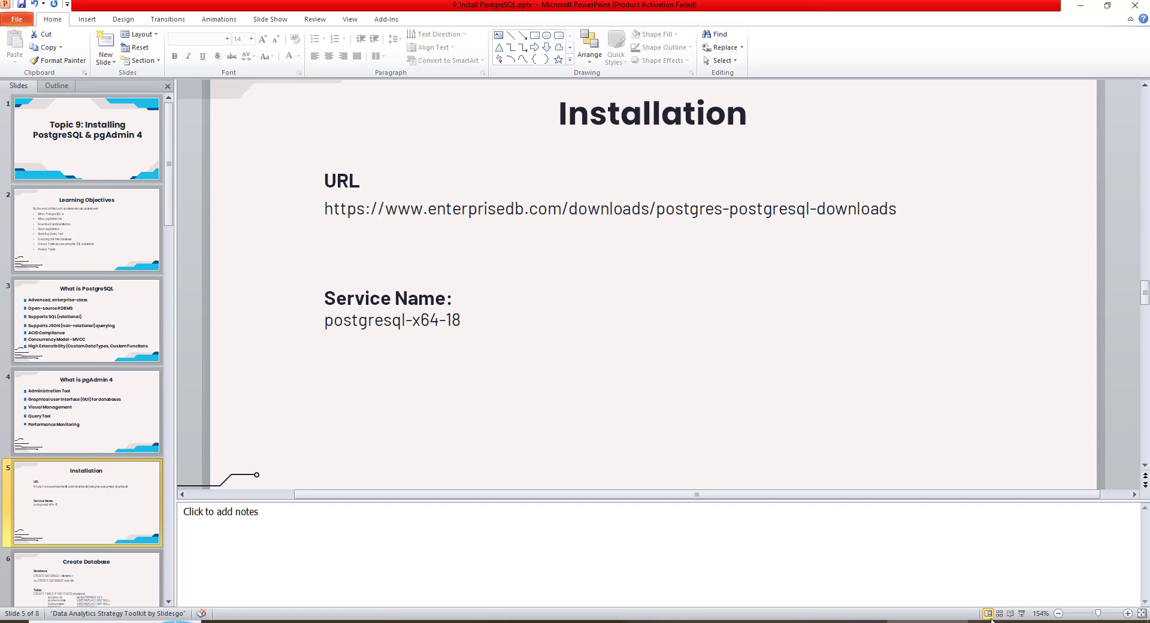
Open the Services console through Windows search
click(1023, 614)
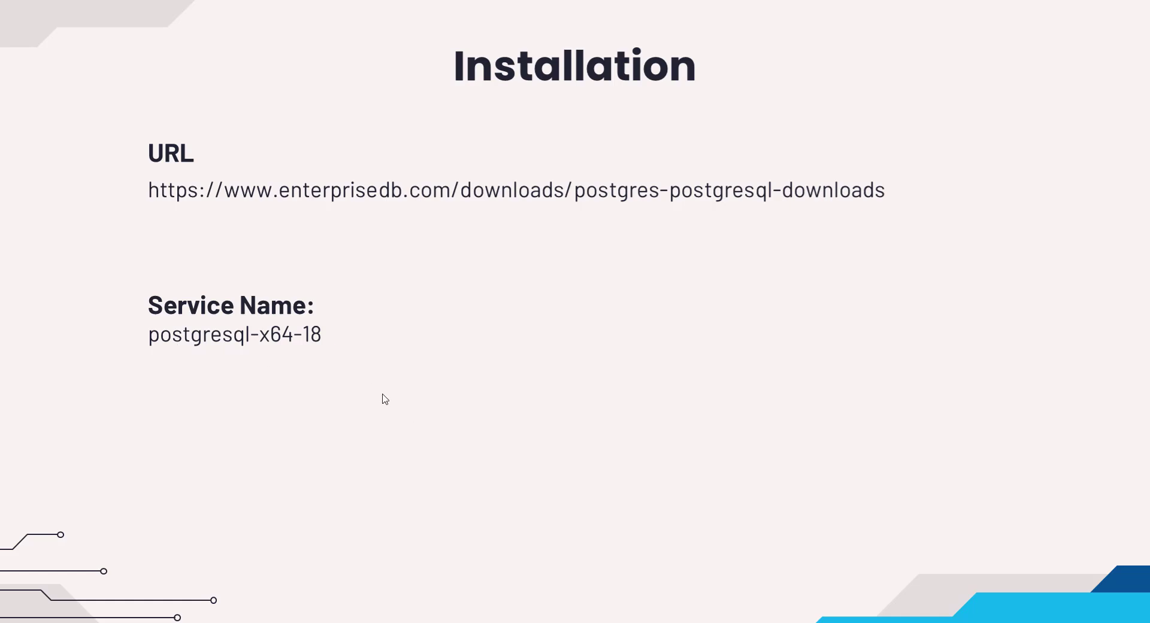
key(Escape)
click(92, 622)
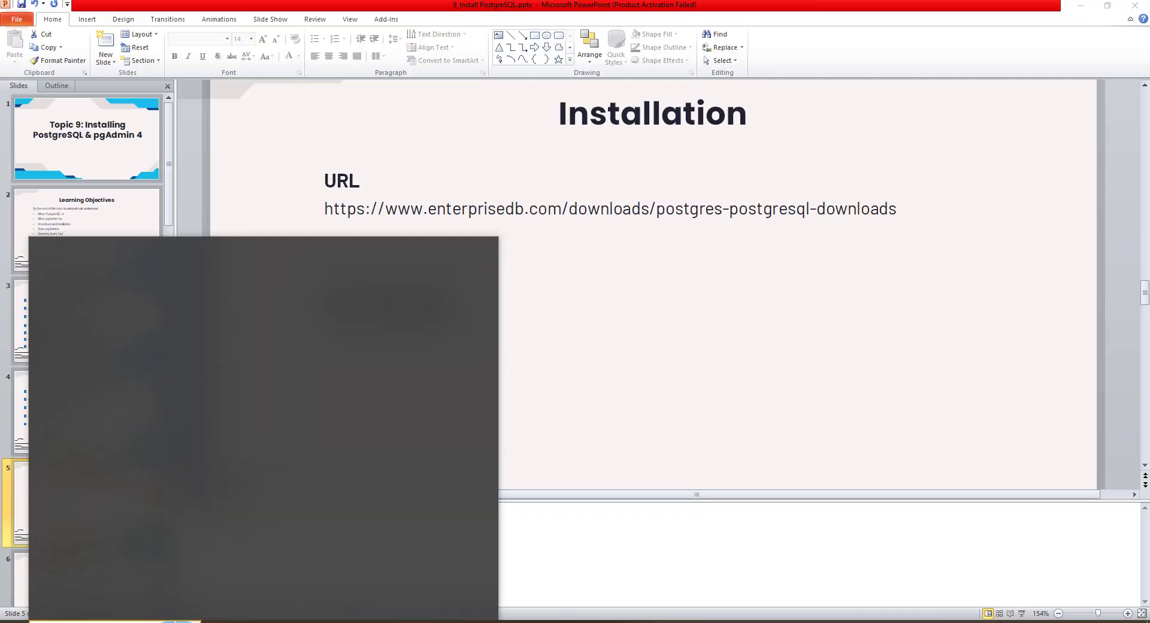
text(w)
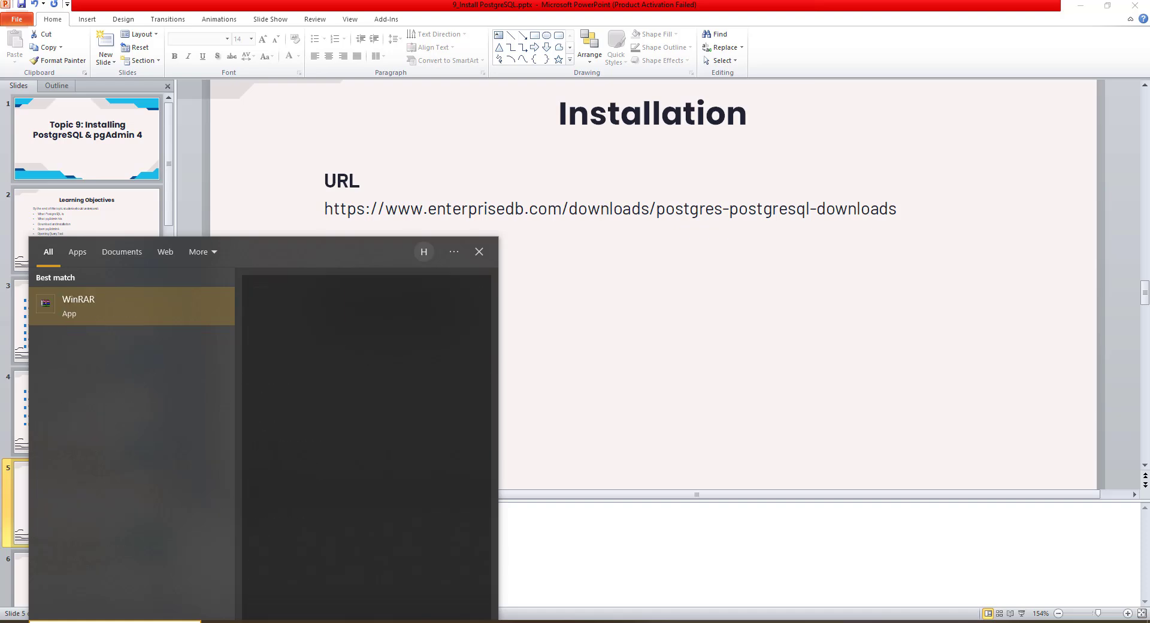
key(BackSpace)
text(serv)
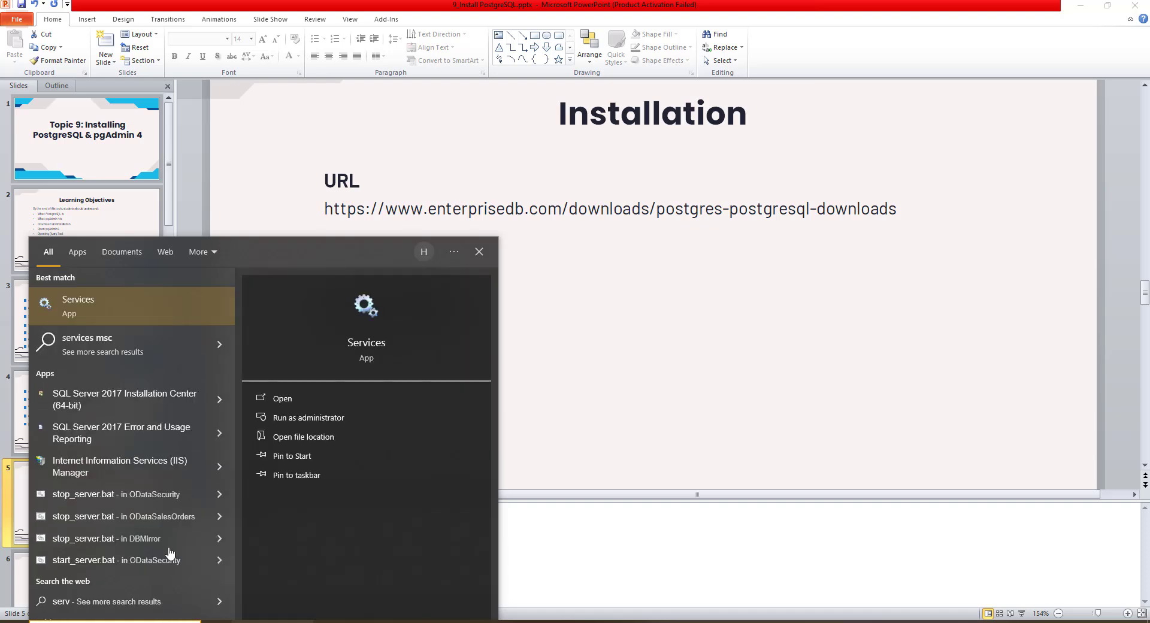
click(83, 311)
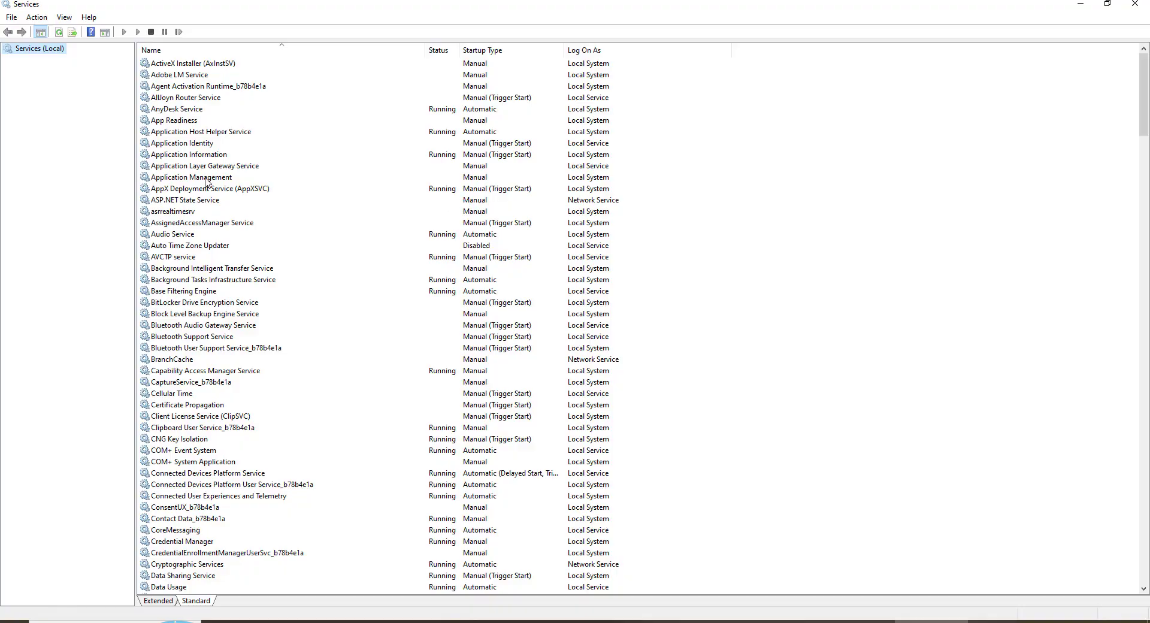
Locate the postgresql-x64-18 service in the Services list, then close the console
click(192, 178)
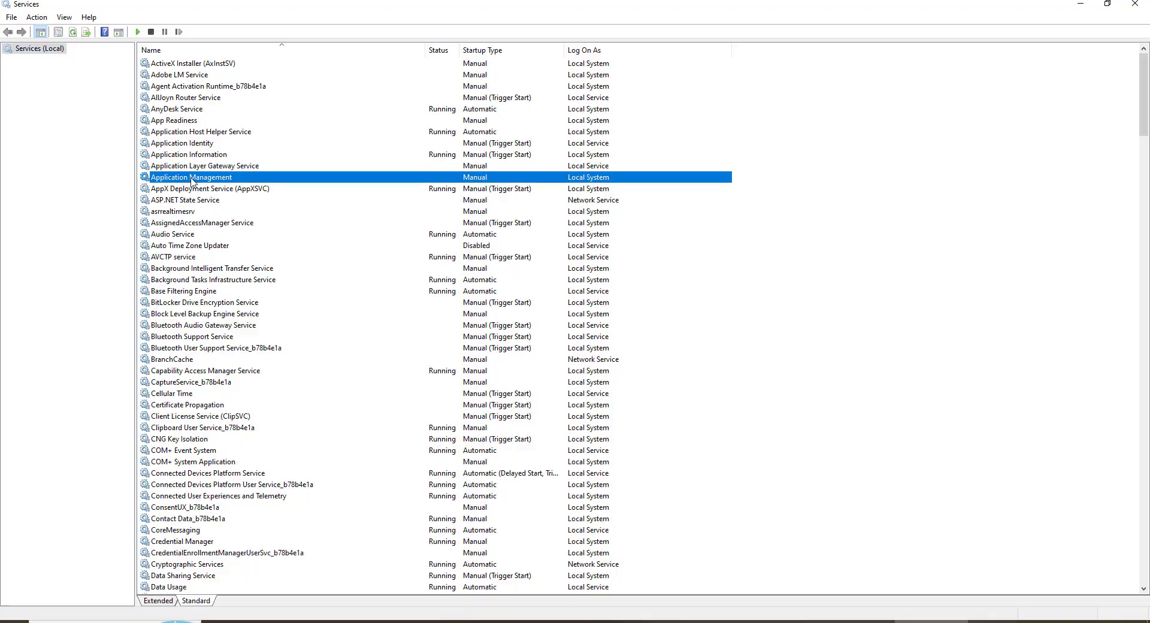
text(pos)
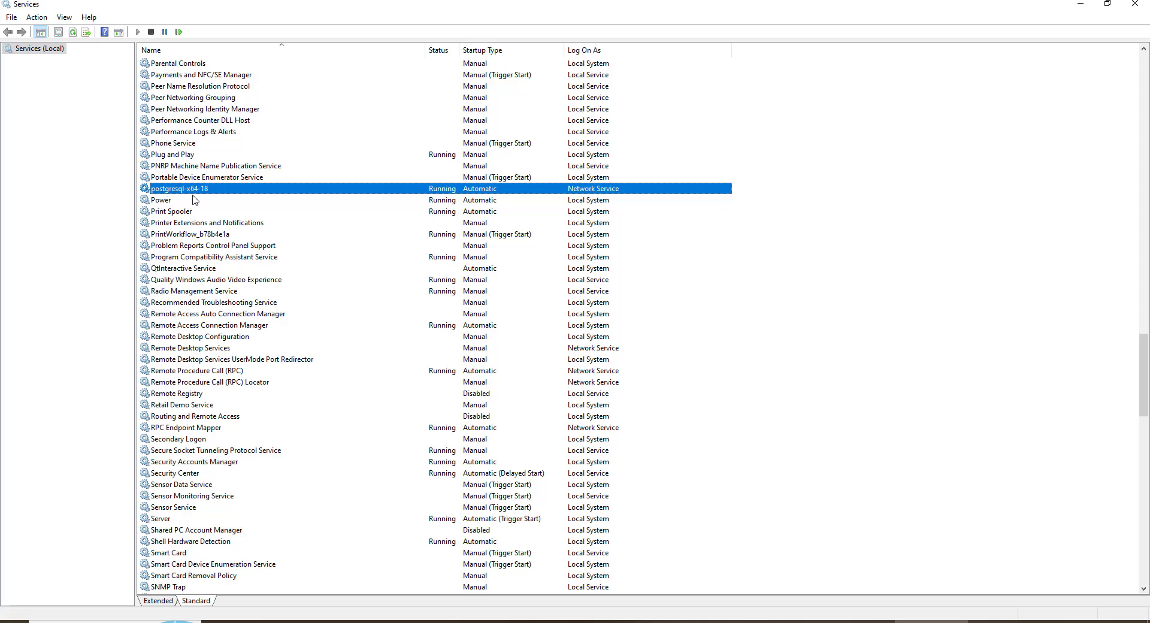
click(858, 622)
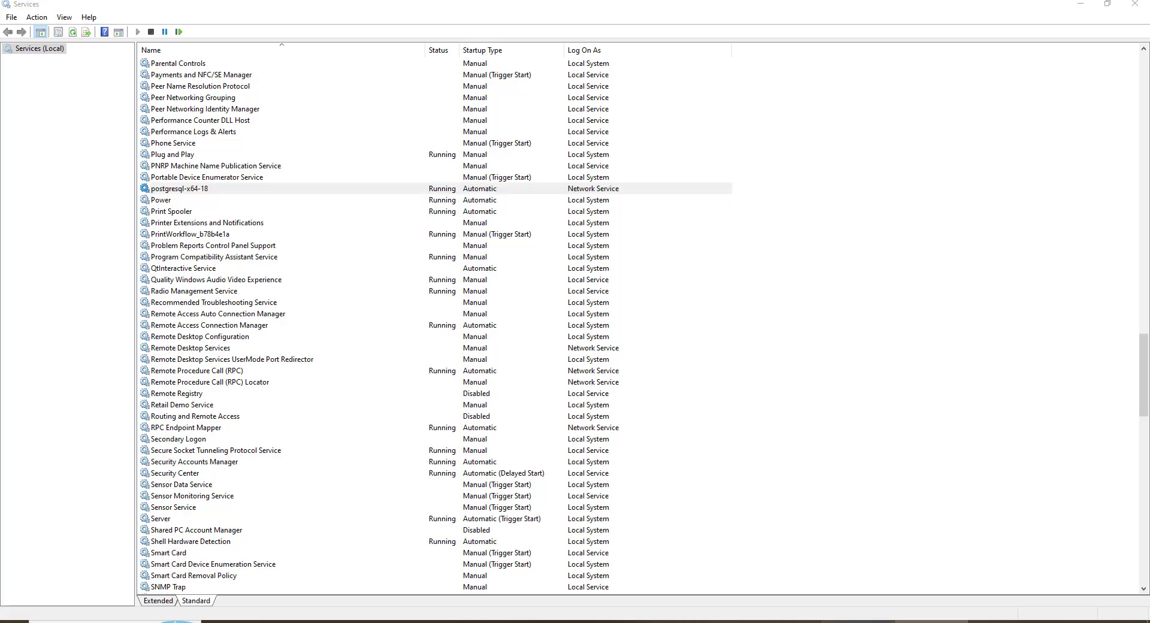
click(927, 622)
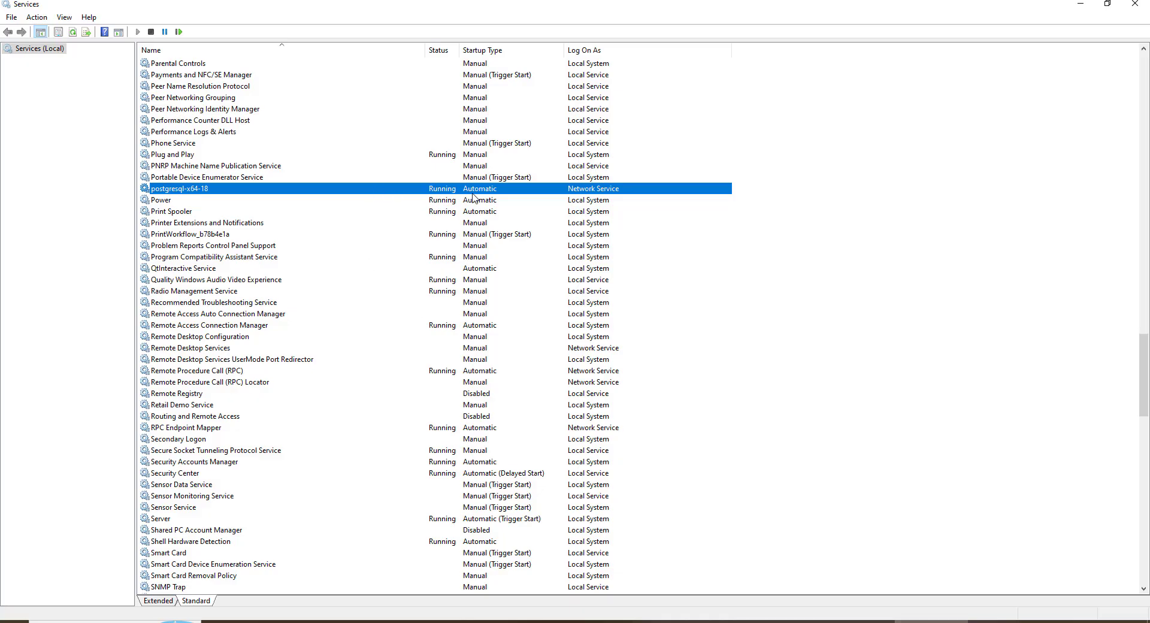
click(1135, 8)
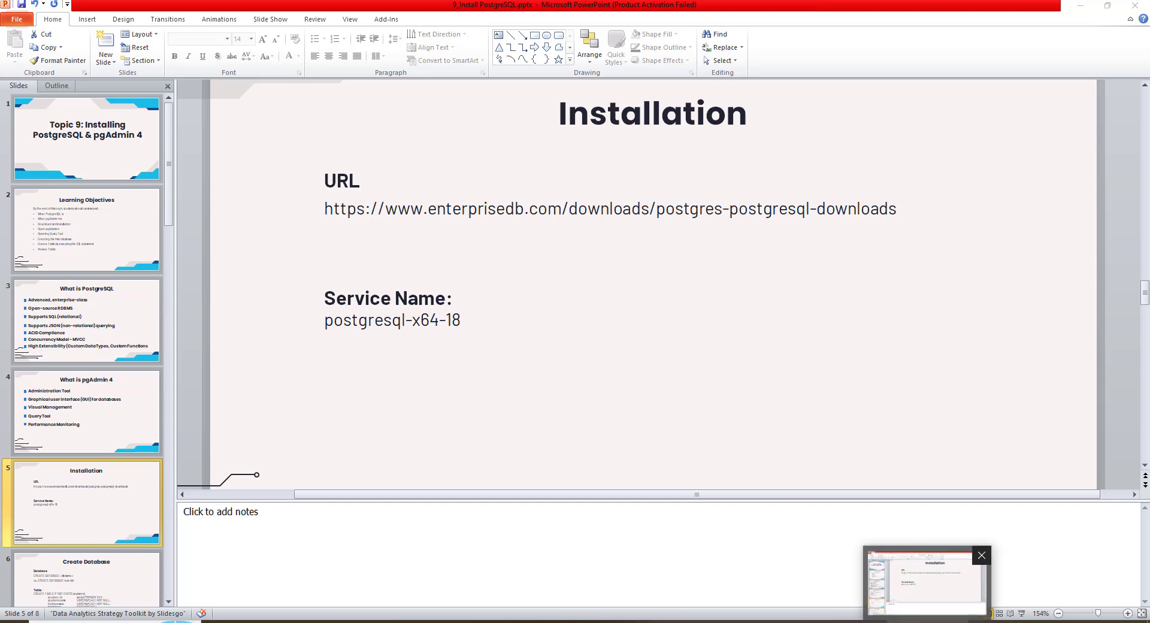
Search Windows for pgAdmin 4 and open its shortcut's file location
click(1073, 7)
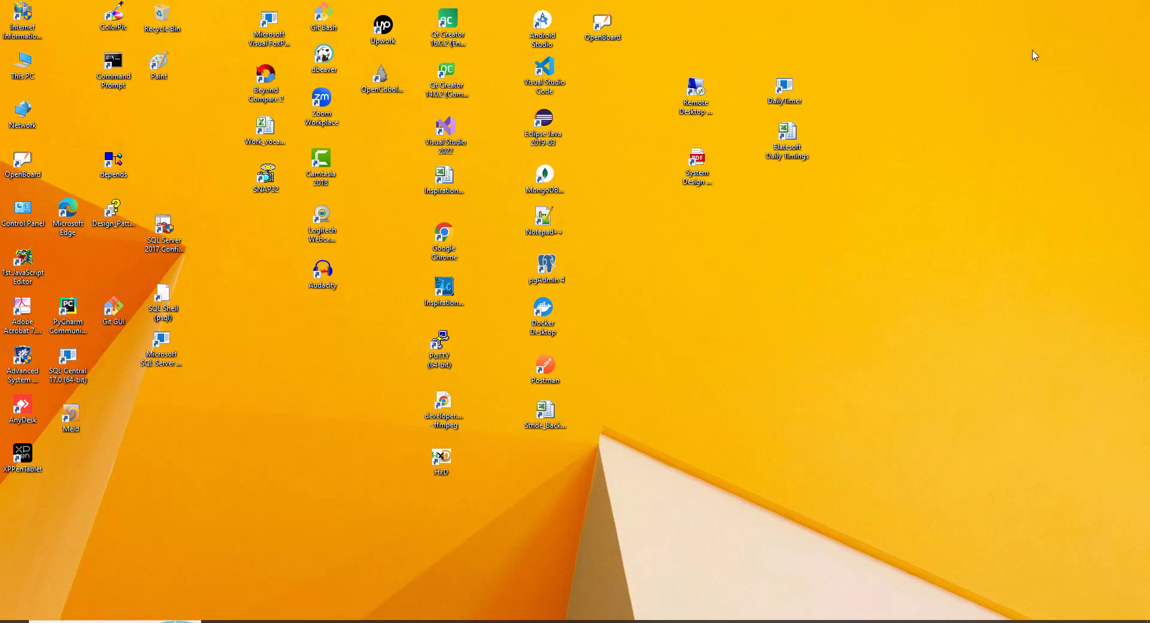
click(106, 622)
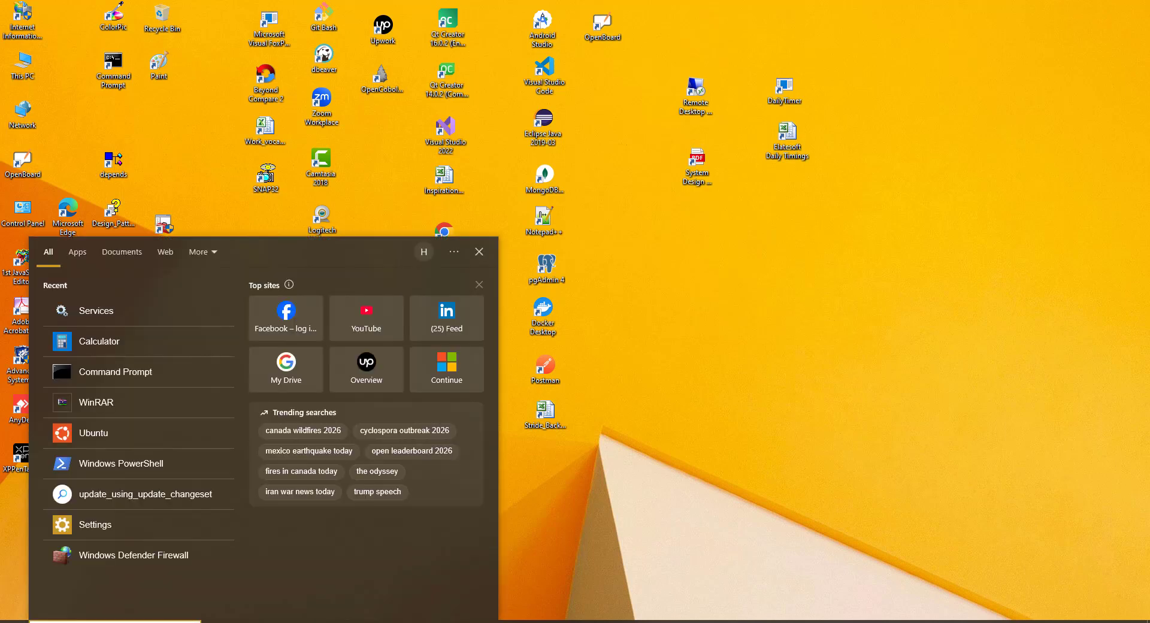
text(pdgadmin)
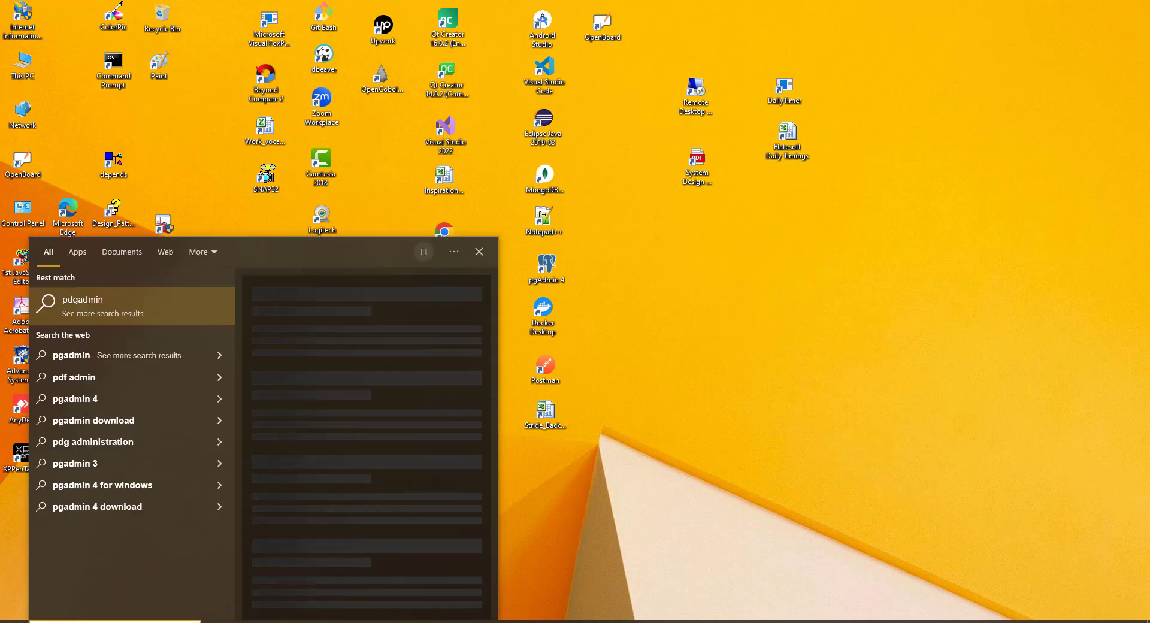
key(BackSpace)
key(BackSpace)
key(BackSpace)
key(BackSpace)
key(BackSpace)
key(BackSpace)
text(f)
key(BackSpace)
key(BackSpace)
text(gadm)
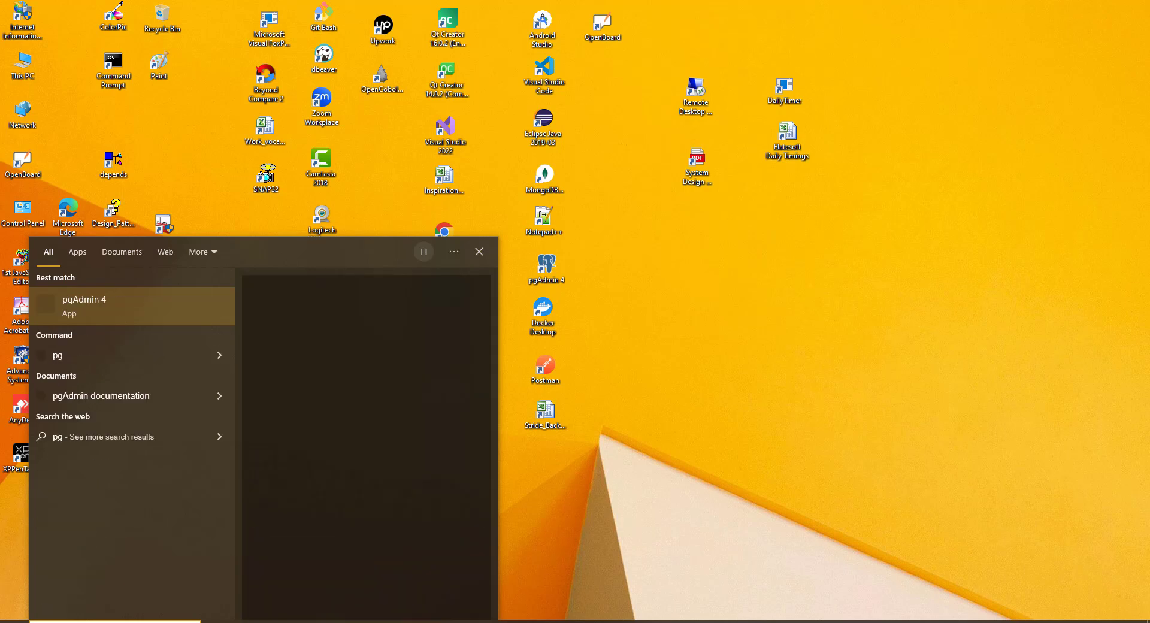
text(in 4)
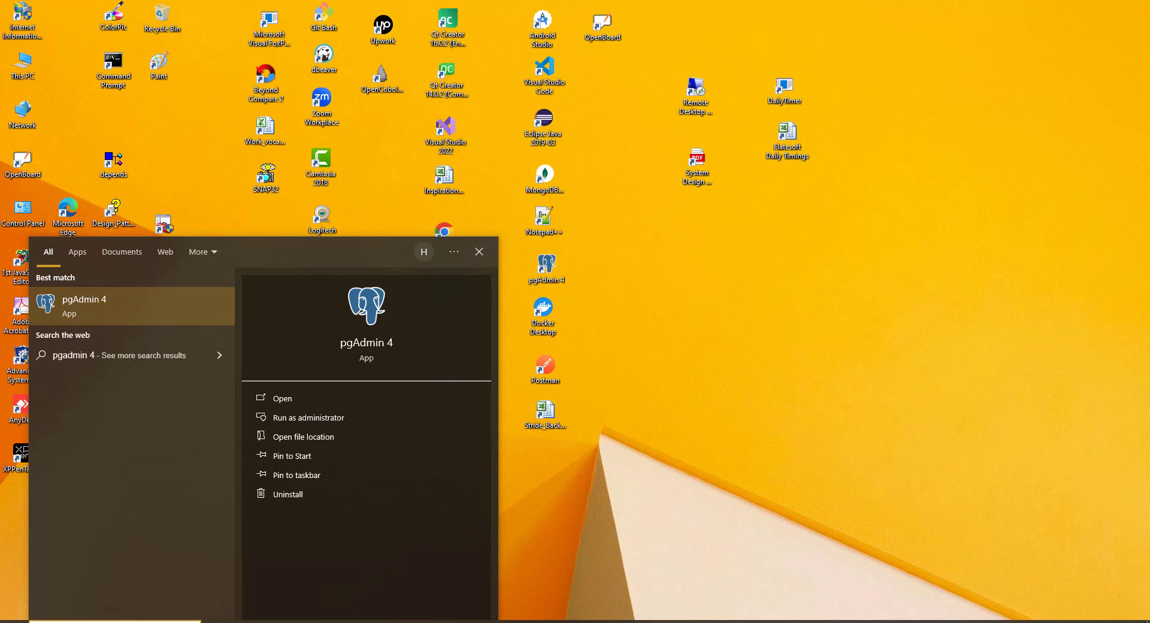
right_click(90, 304)
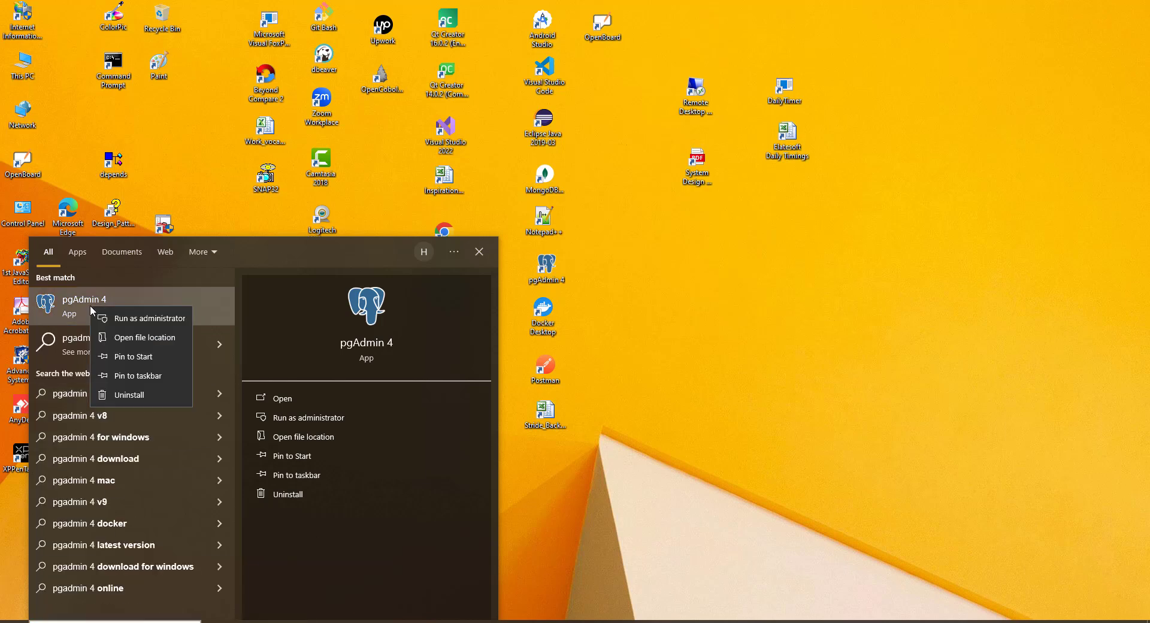
click(165, 340)
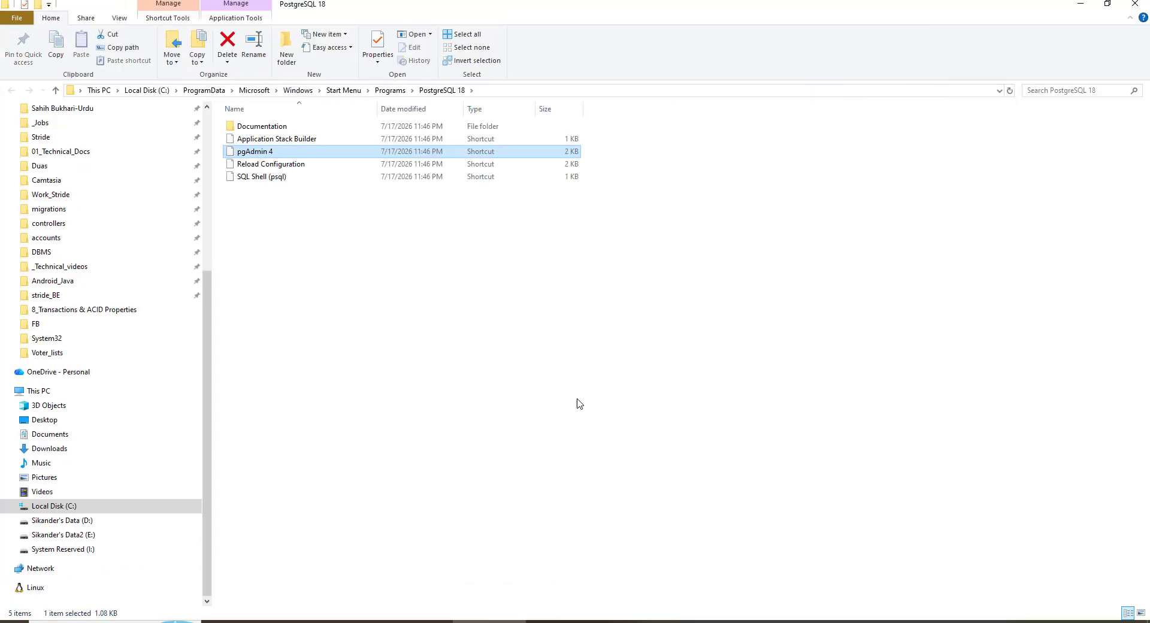
right_click(258, 155)
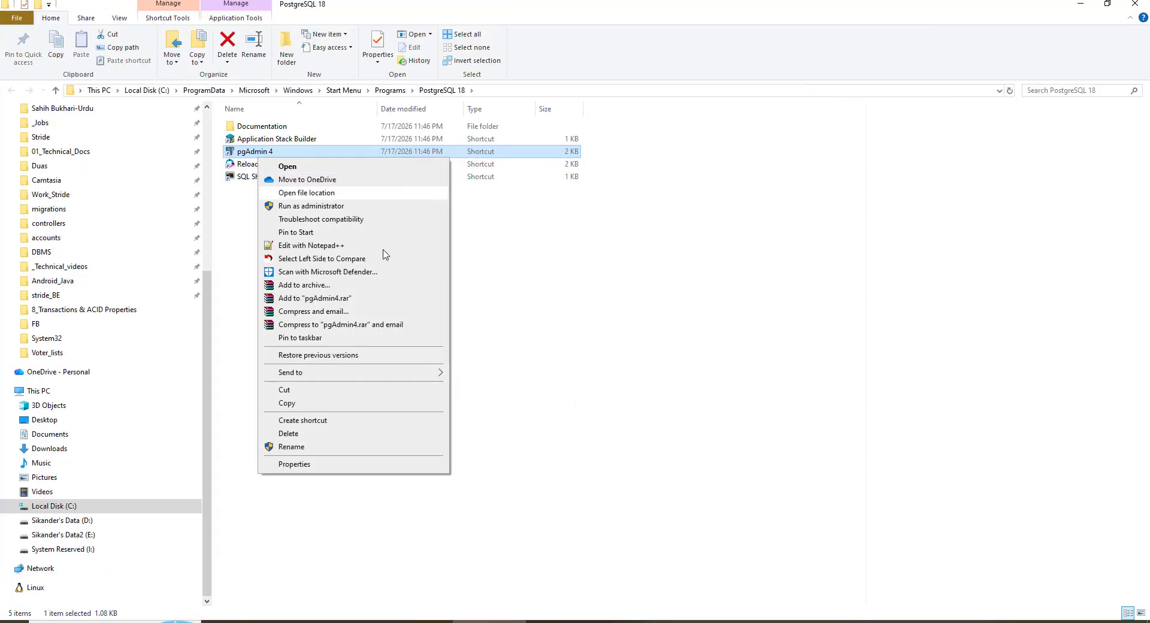
mouse_move(304, 380)
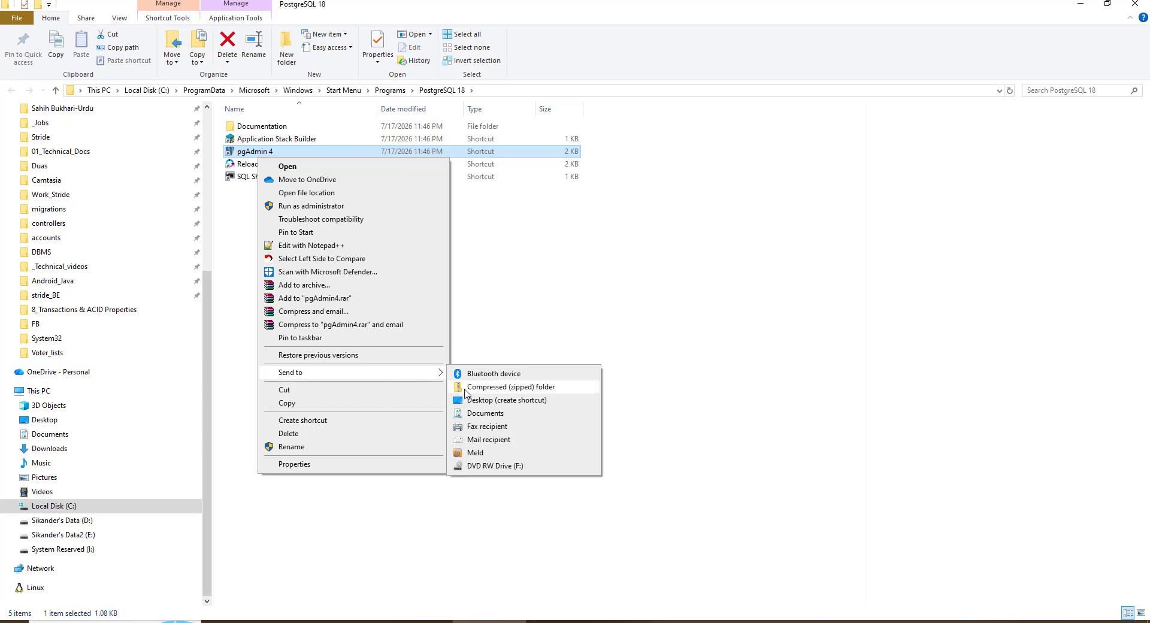
click(511, 400)
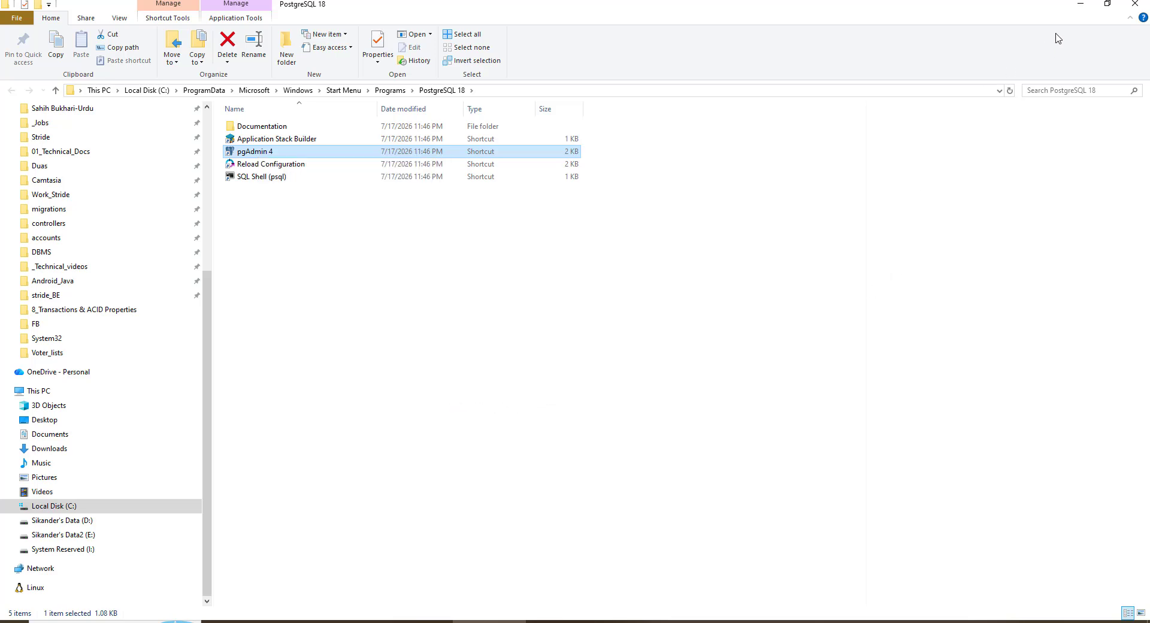
click(1081, 5)
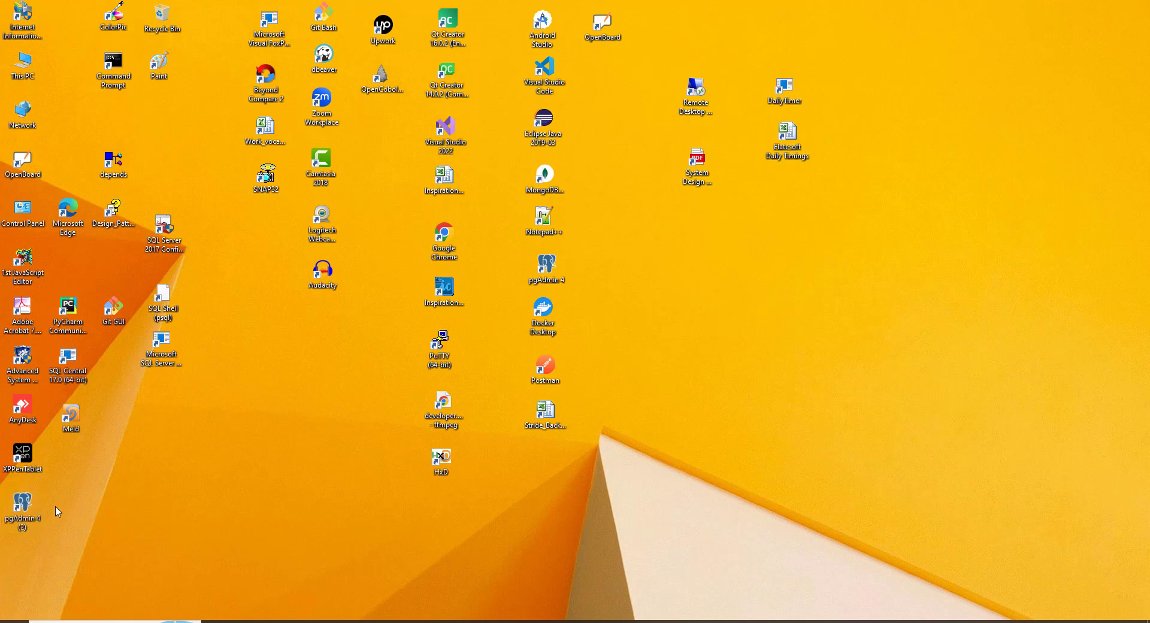
drag(25, 518, 317, 481)
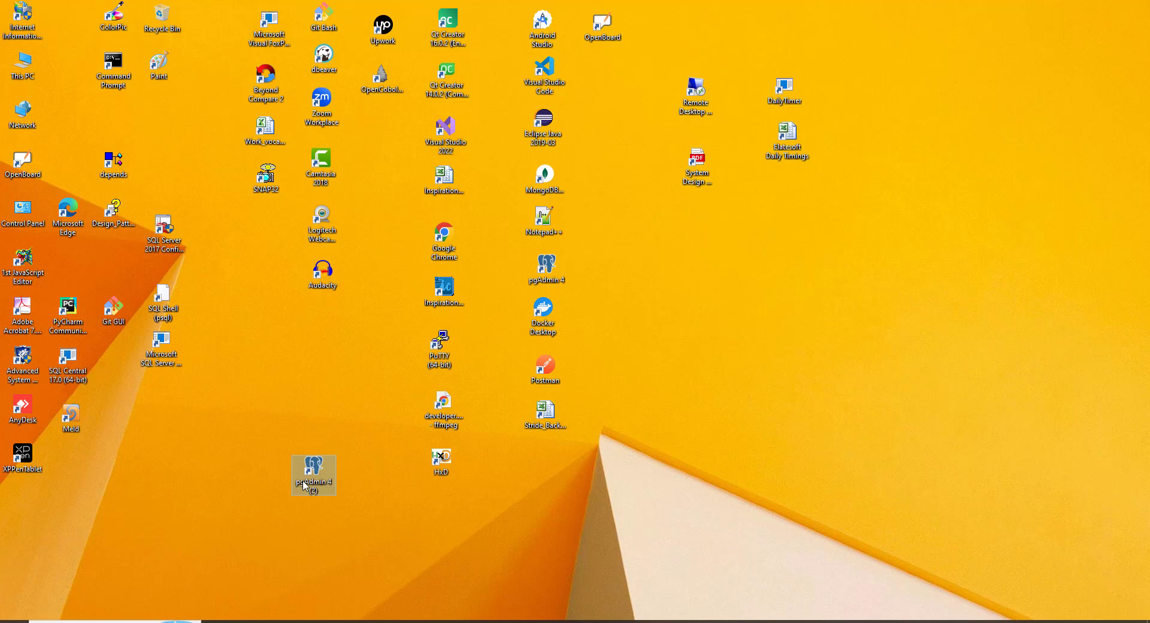
key(Delete)
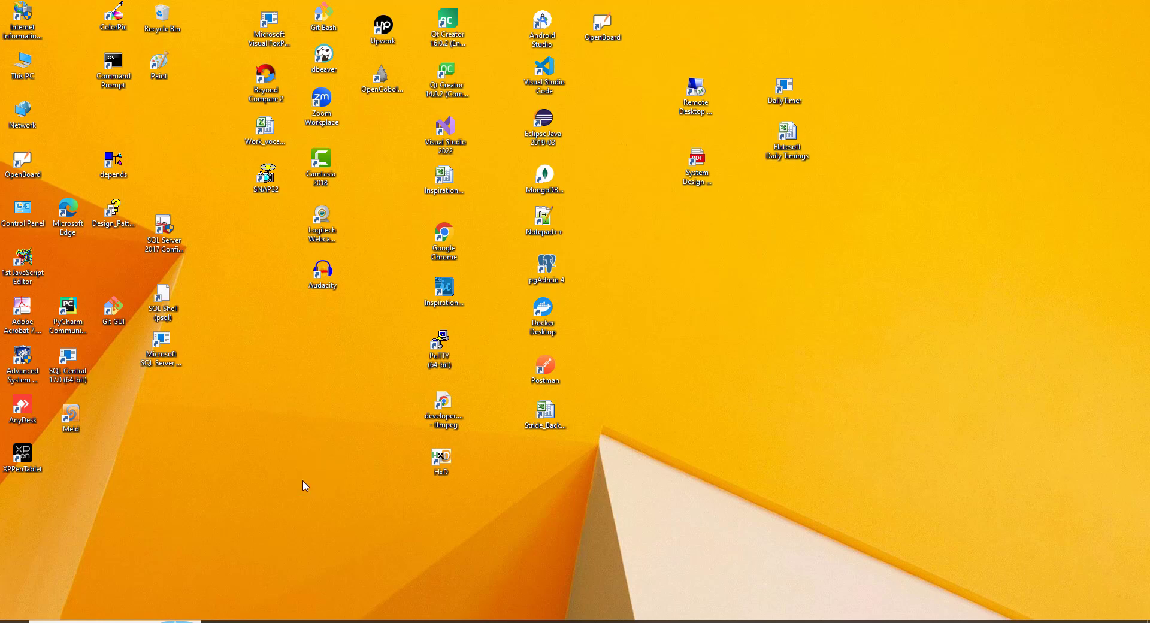
Launch pgAdmin 4 from its desktop shortcut and maximize its window
click(550, 283)
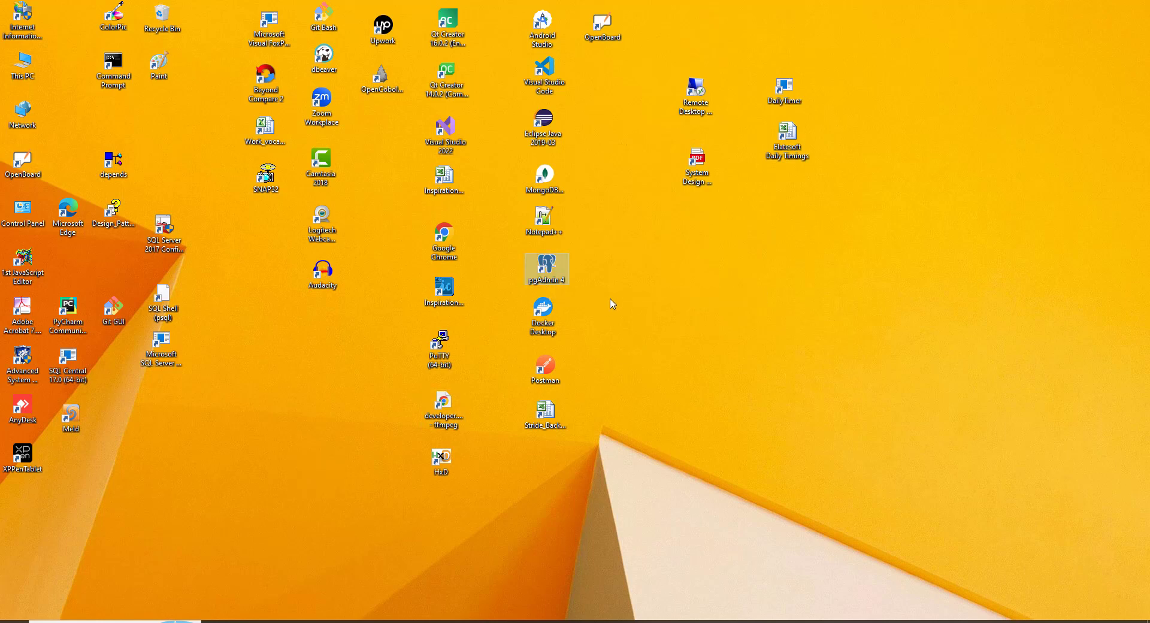
double_click(547, 273)
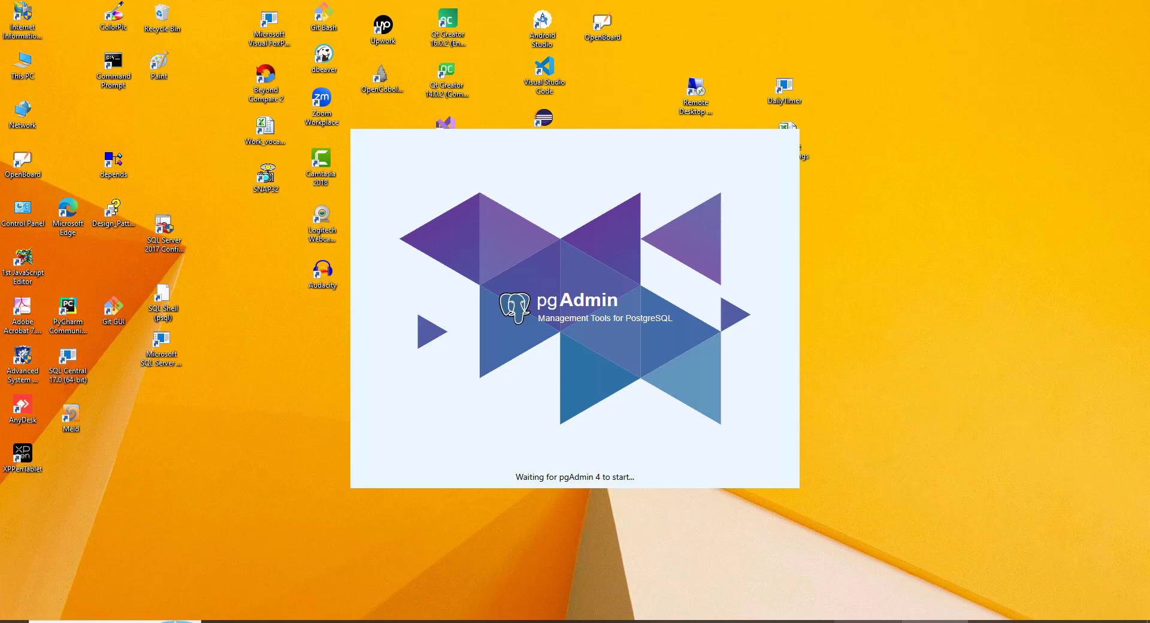
mouse_move(868, 621)
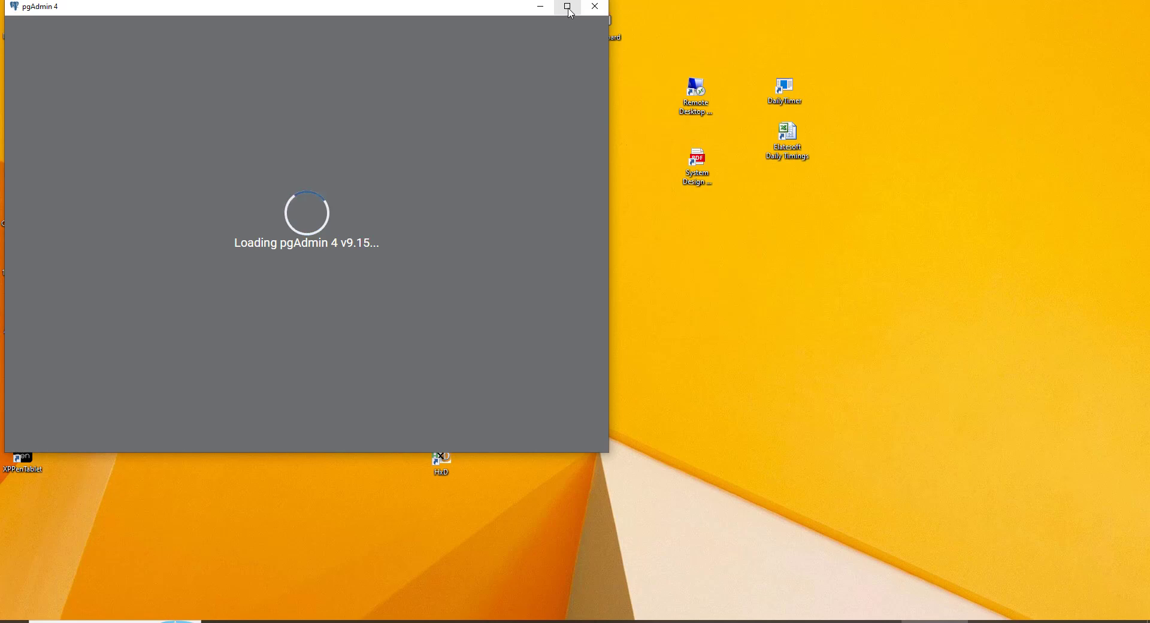
click(569, 12)
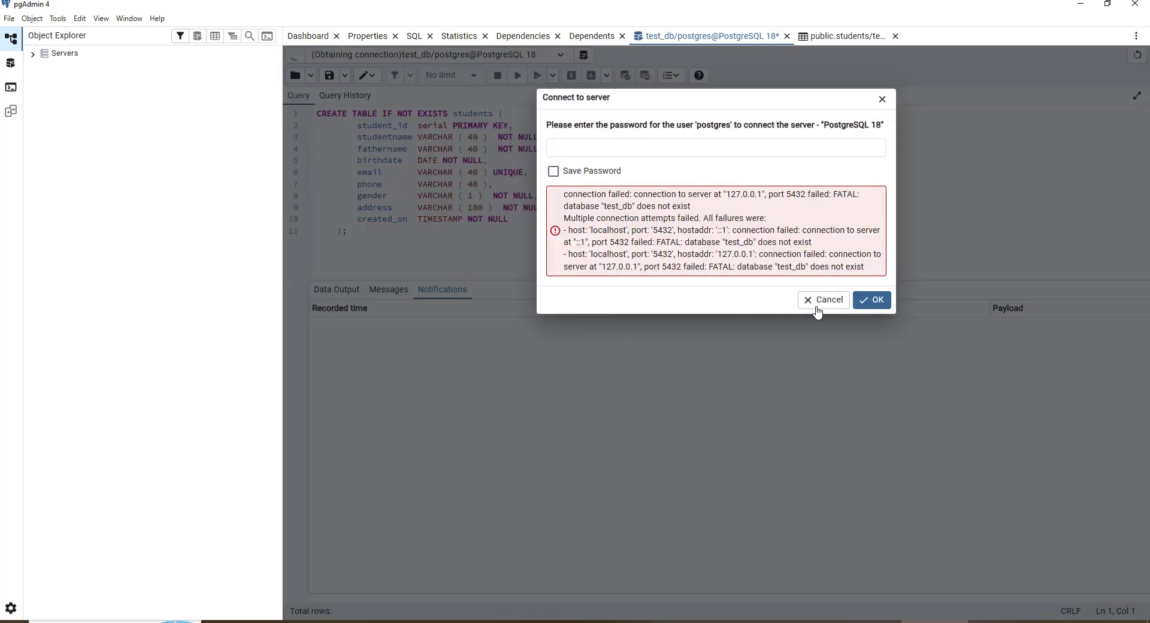
Cancel the server password prompt and close the test_db query tab without saving changes
click(818, 305)
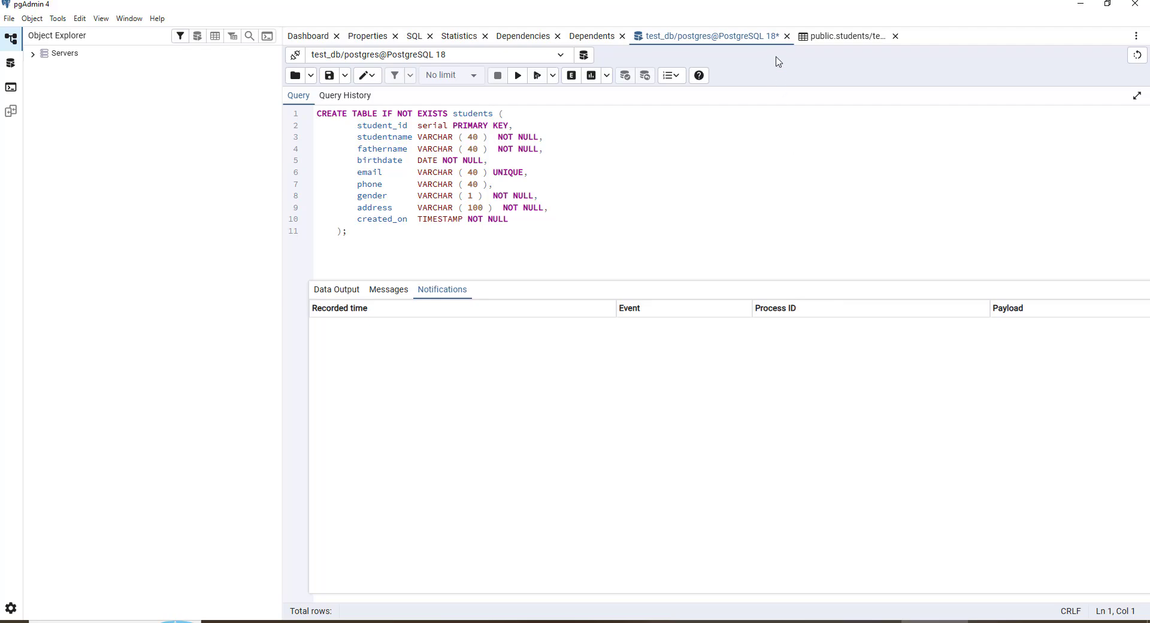
click(787, 35)
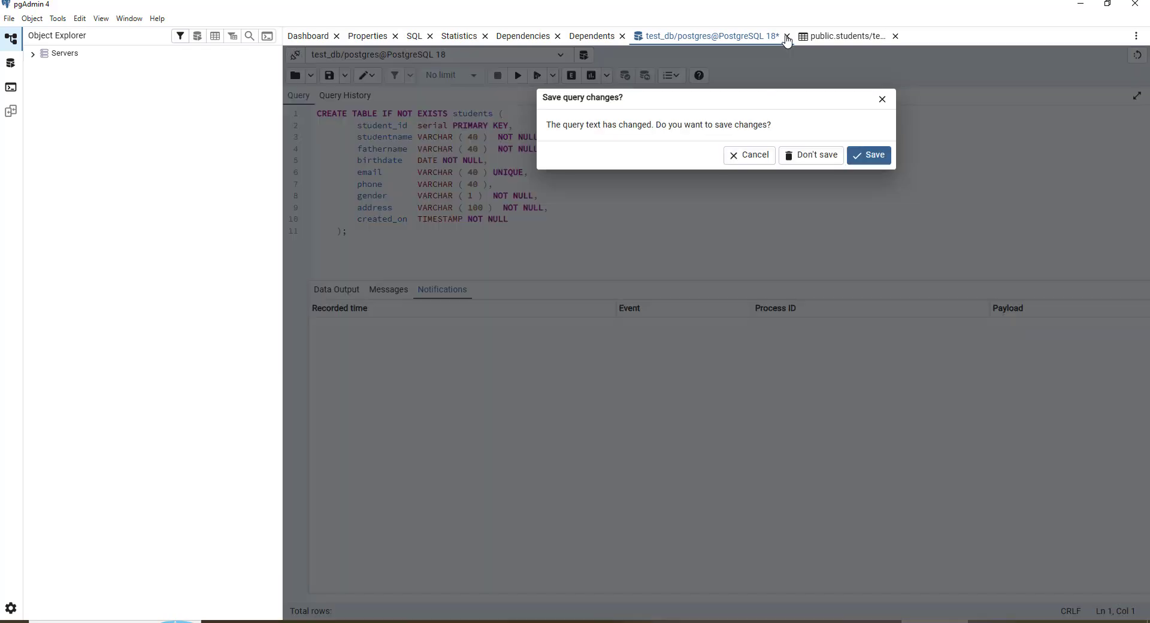
click(801, 166)
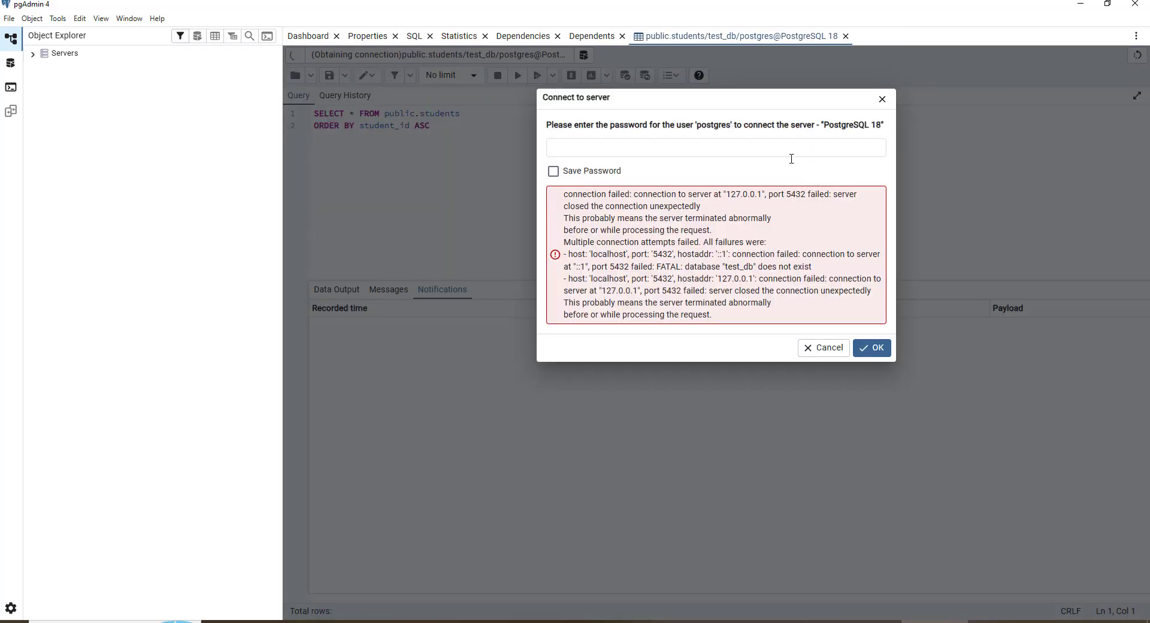
Dismiss the reconnect password prompt once more and close the students query tab
click(829, 345)
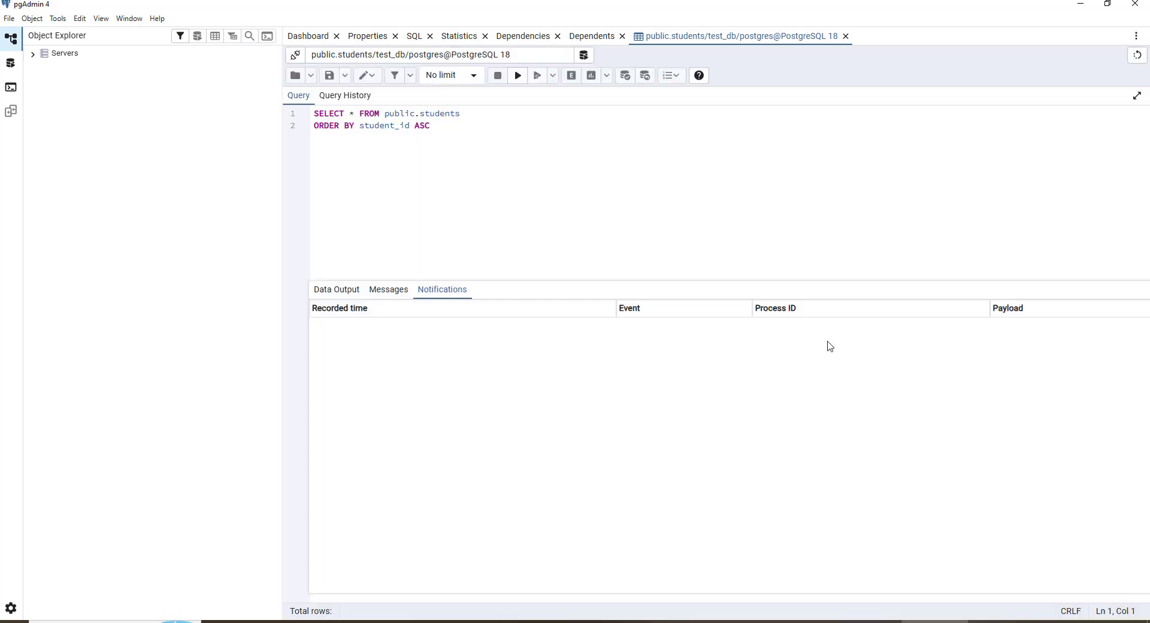
click(846, 36)
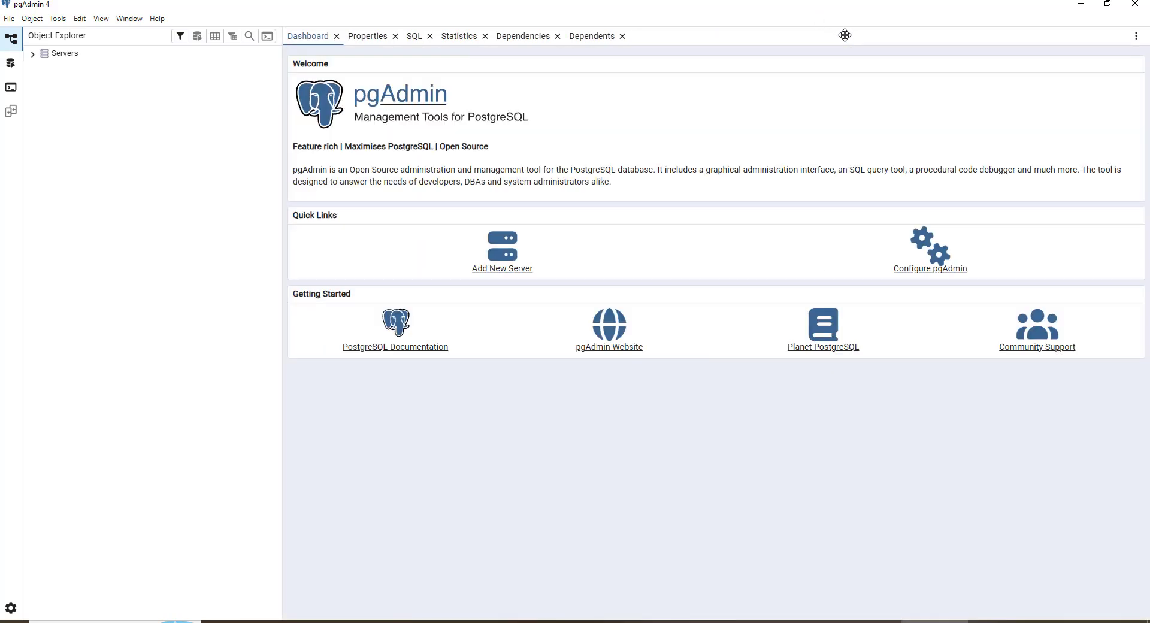
Expand the PostgreSQL 18 server's Databases and open a Query Tool on the postgres database
click(32, 54)
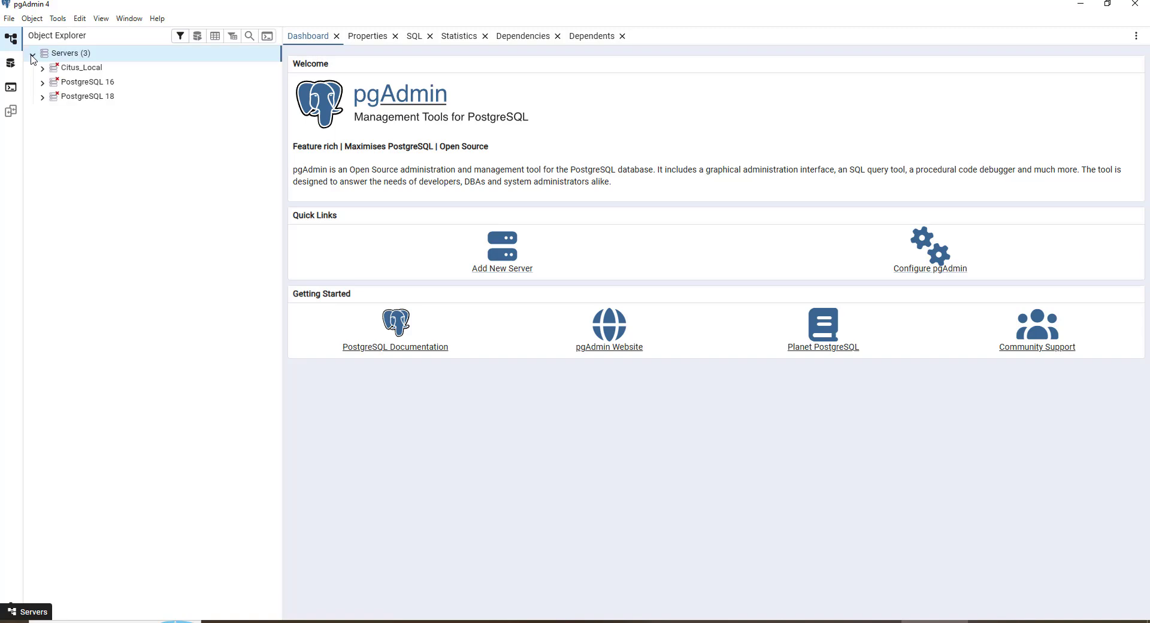
click(41, 99)
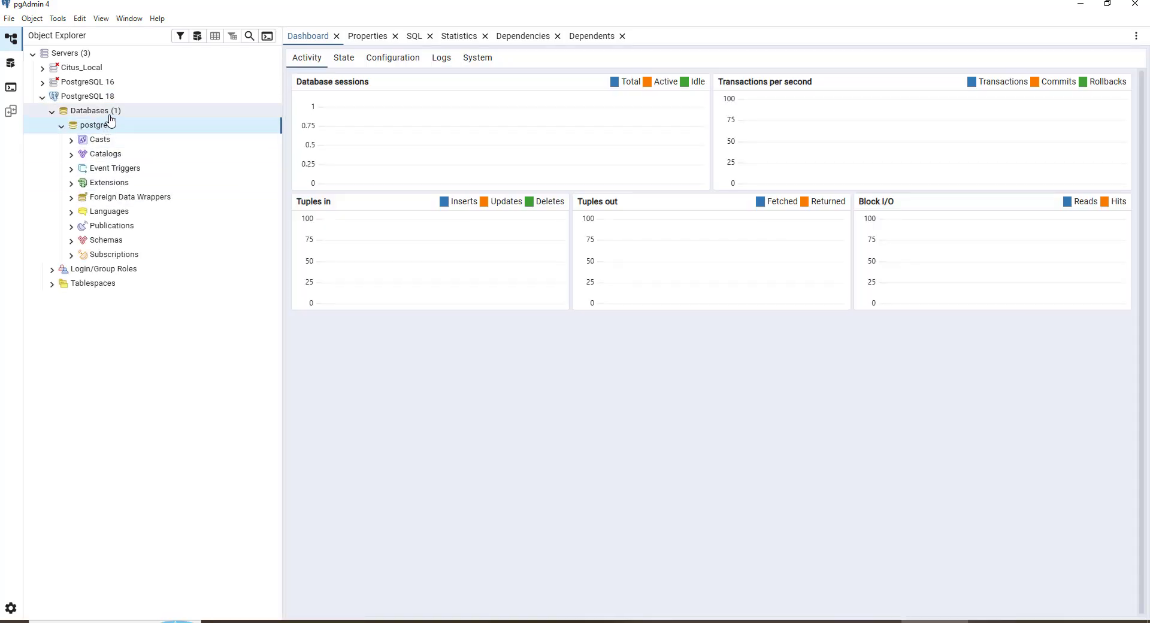
click(61, 127)
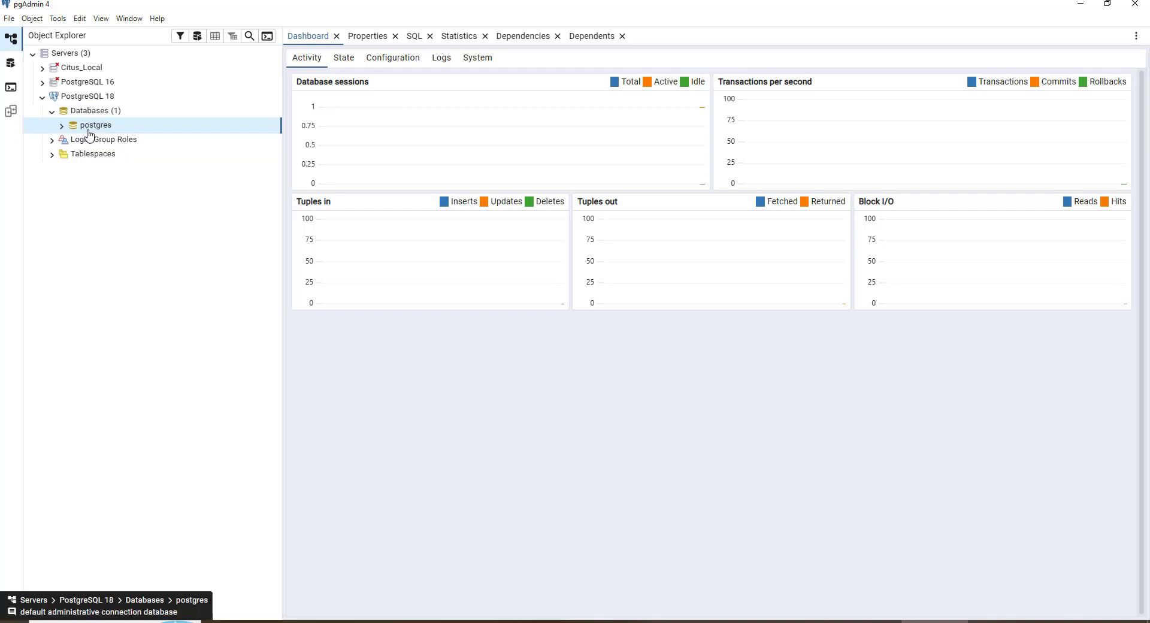
click(112, 113)
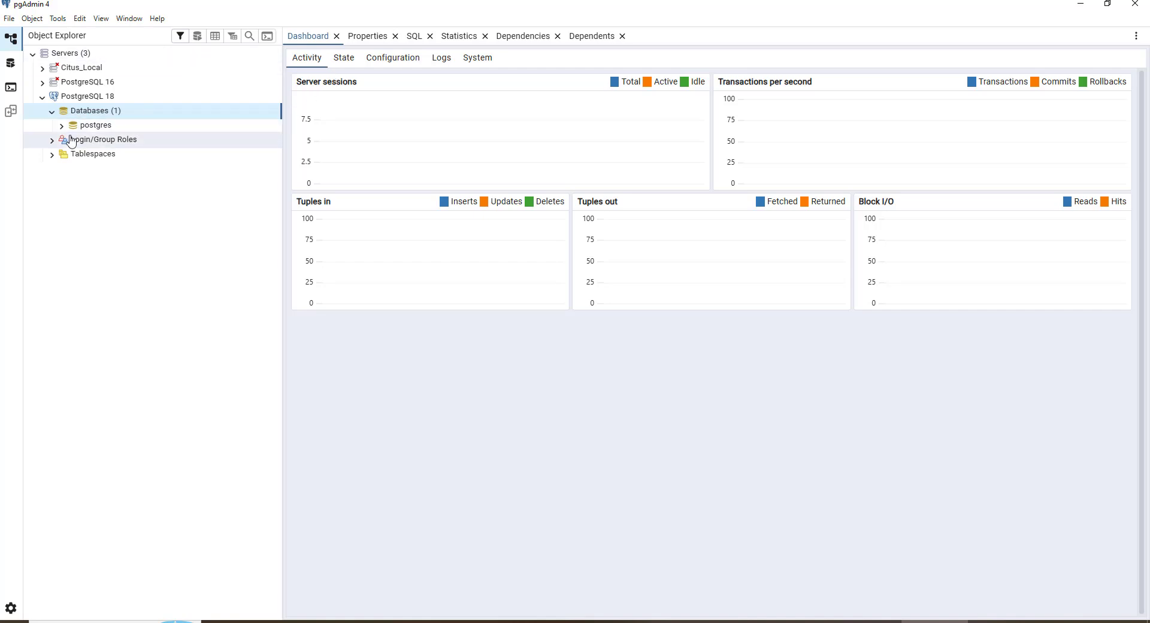
click(93, 126)
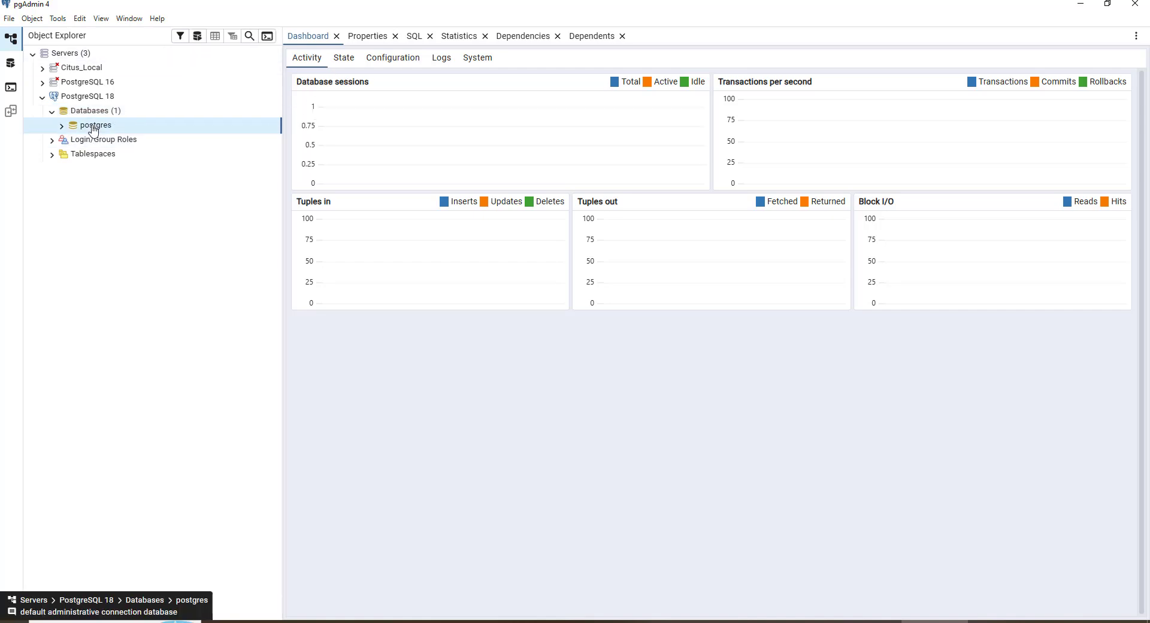
click(198, 37)
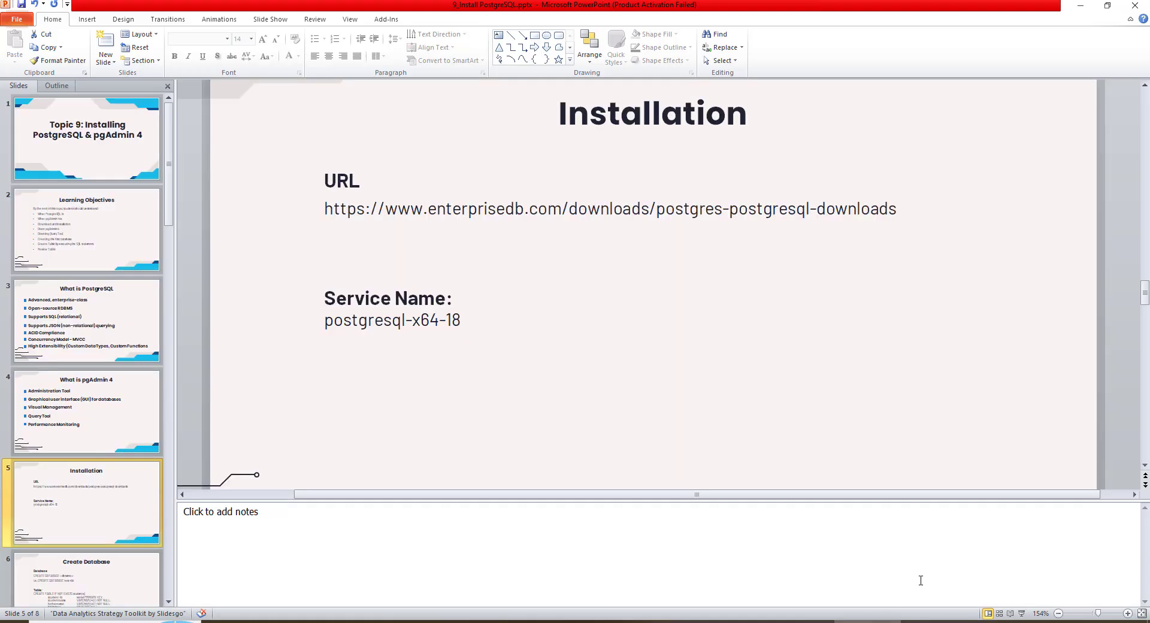
In PowerPoint, show the Create Database slide and copy its example statement CREATE DATABASE test-db;
click(1021, 613)
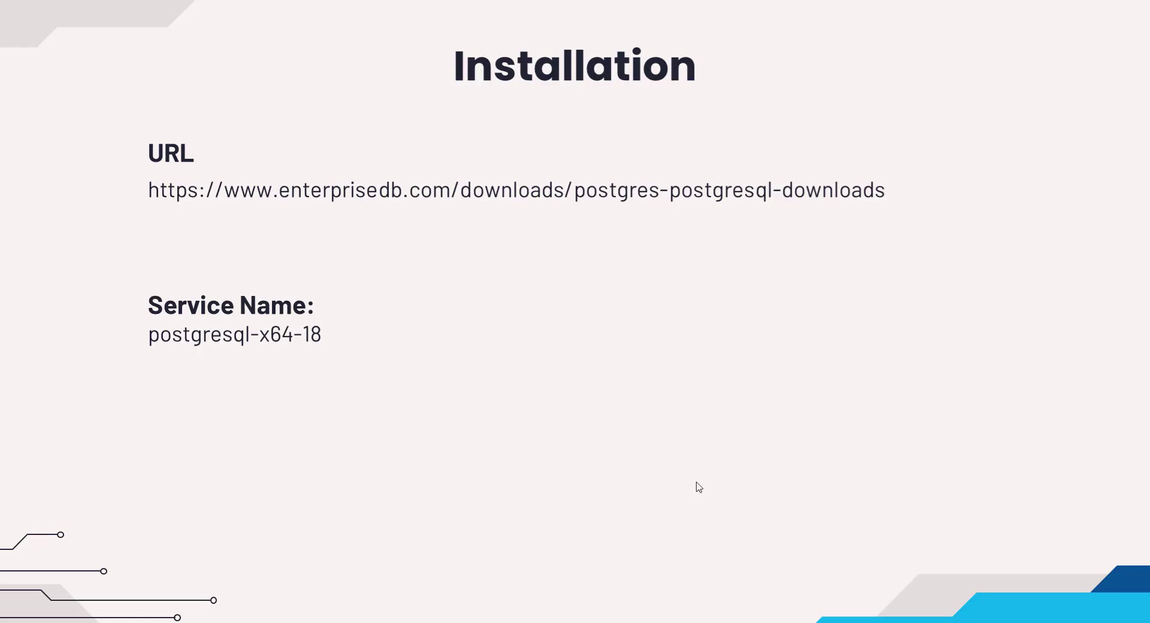
click(699, 487)
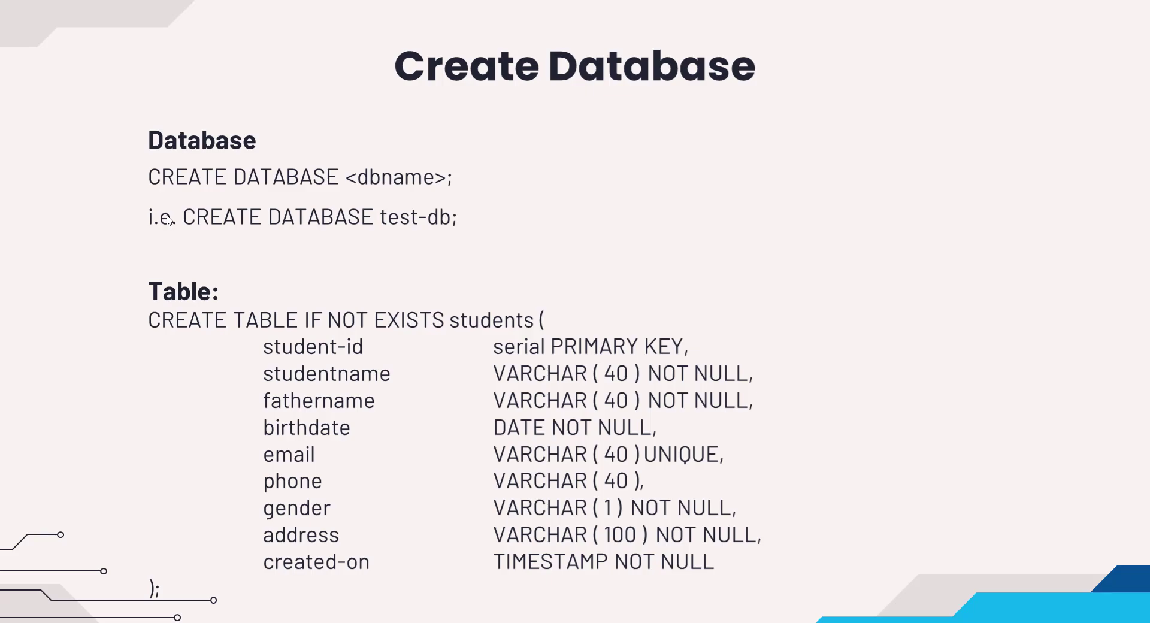
key(Escape)
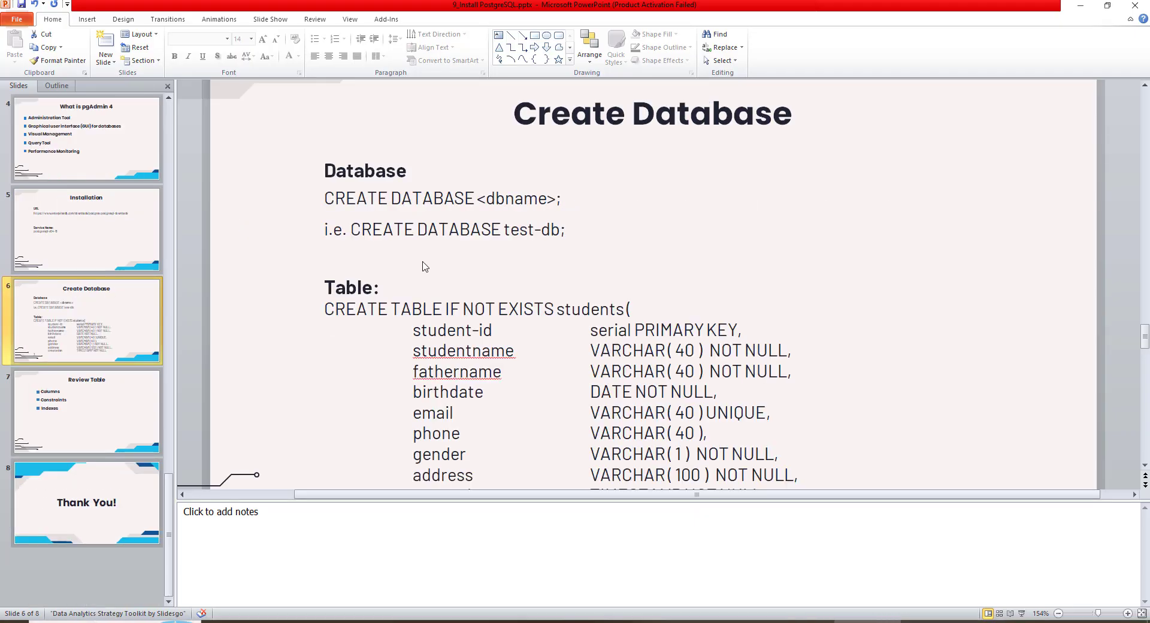
click(352, 230)
drag(352, 231, 583, 237)
key(ctrl+c)
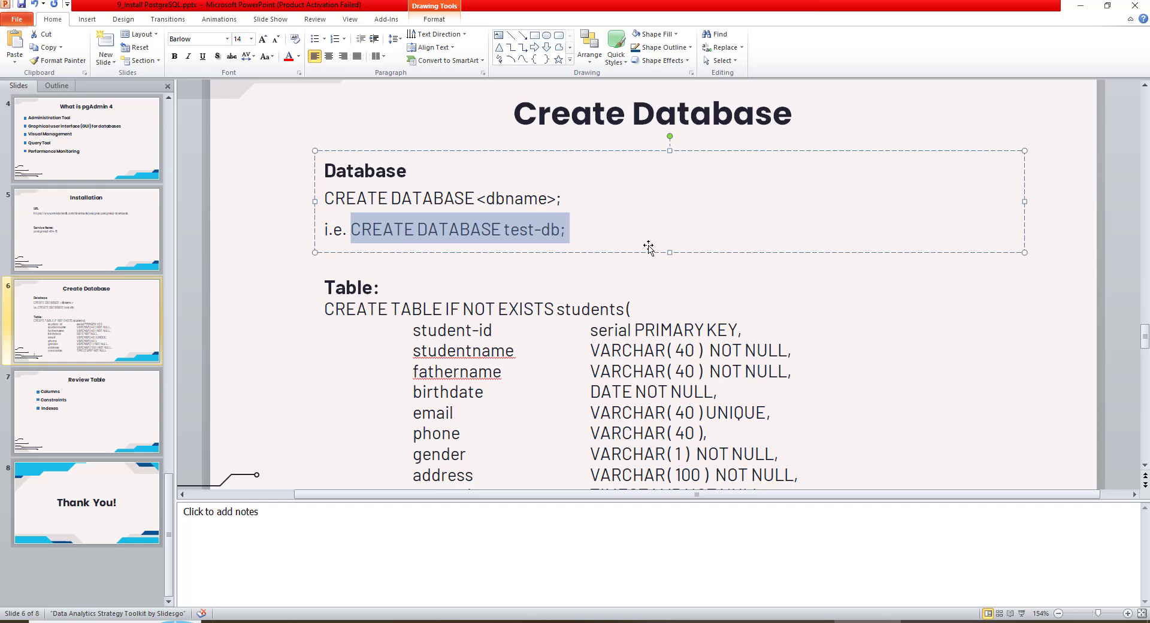
key(Escape)
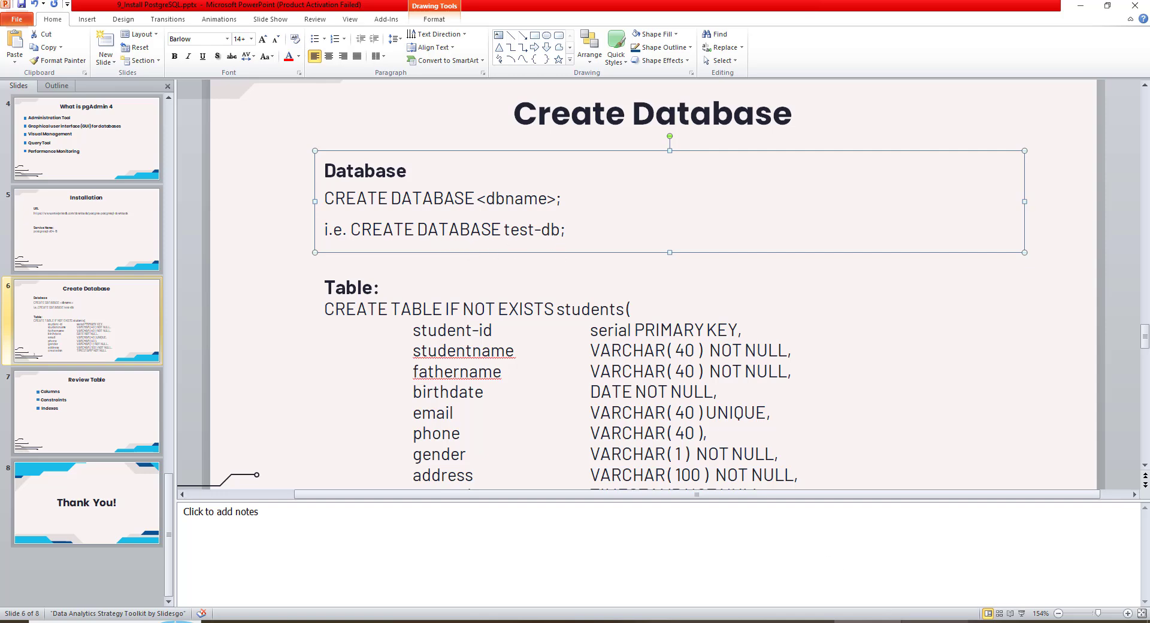
Paste the CREATE DATABASE test-db; statement into the pgAdmin query editor and execute it
click(926, 622)
key(ctrl+v)
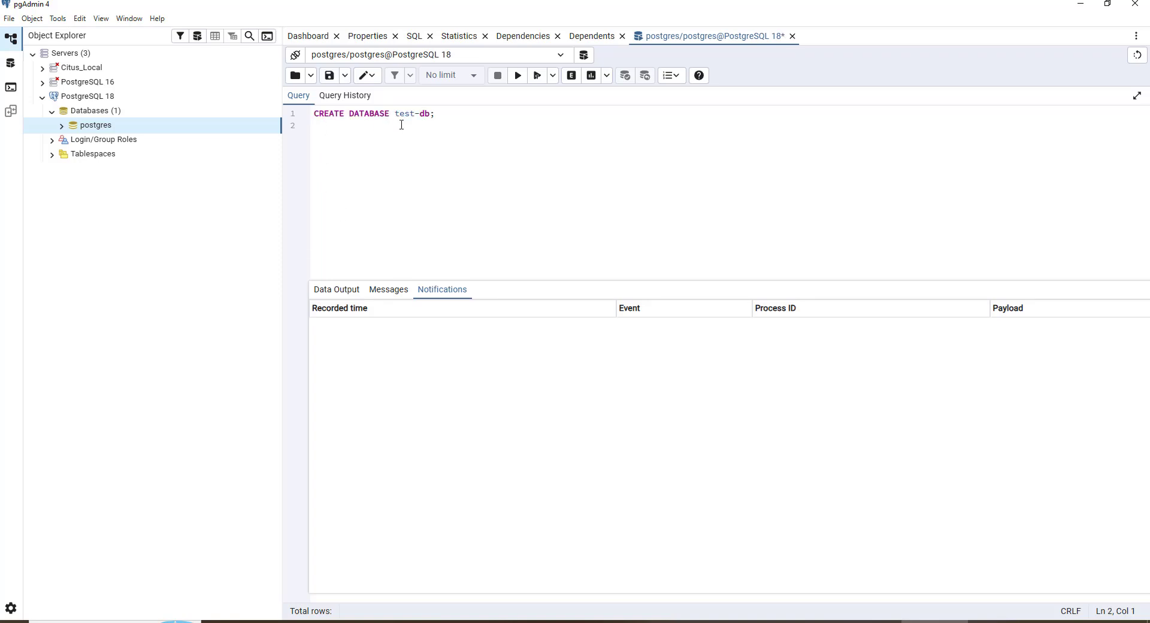
click(518, 76)
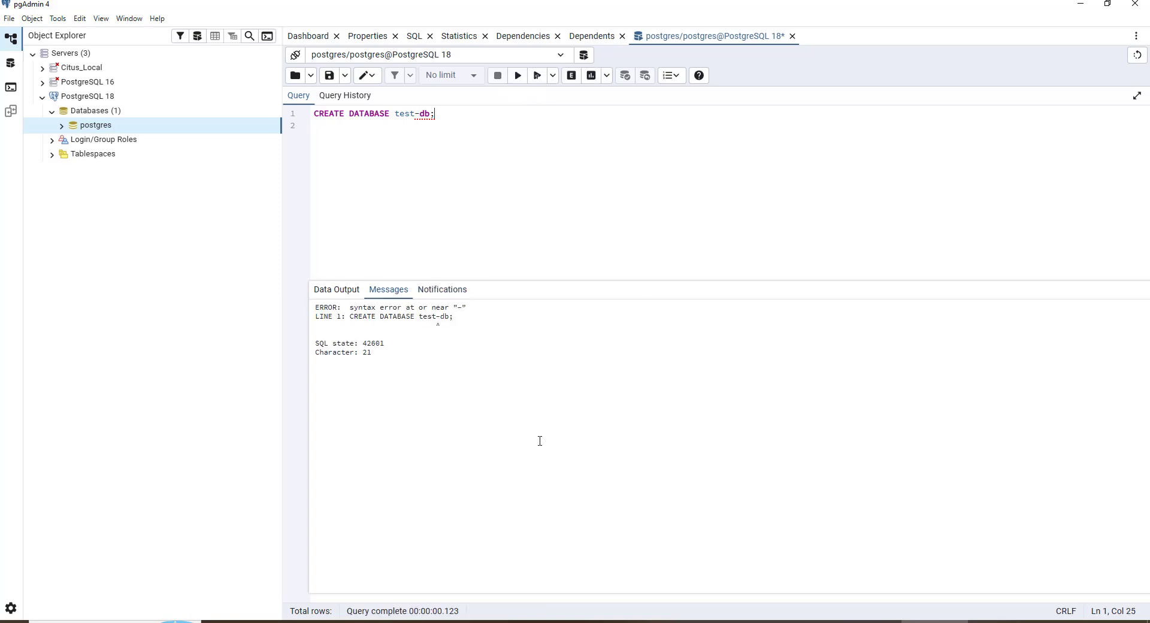
Change the database name in the statement to test_db and execute it again
click(416, 114)
text(_)
key(Delete)
click(511, 84)
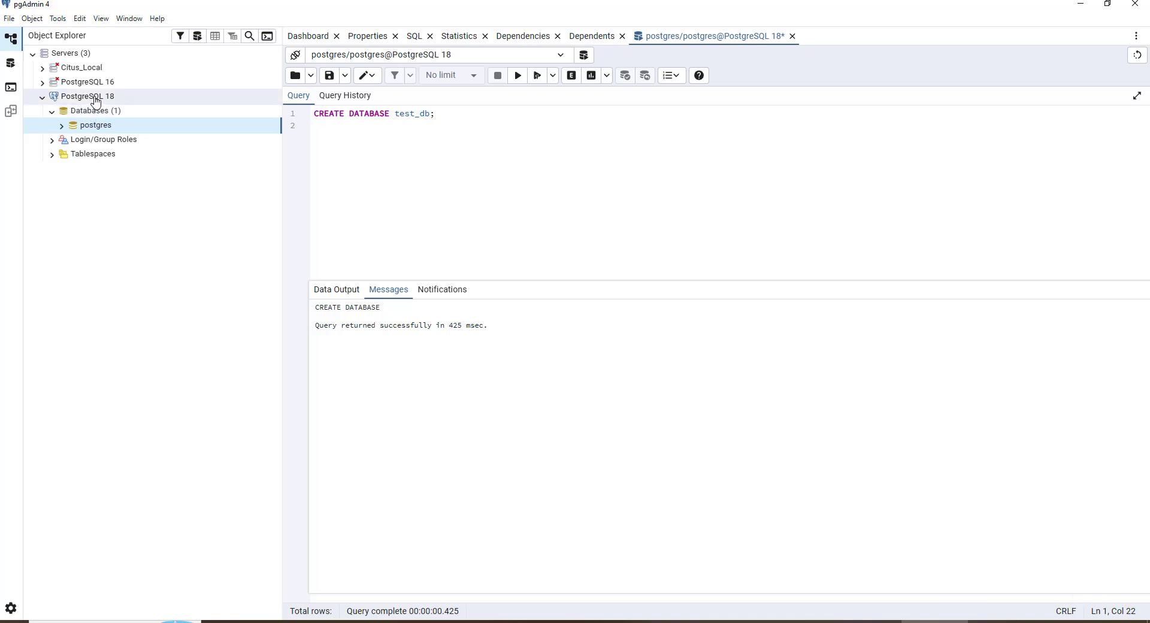
Refresh the Databases list and expand test_db down to its public schema's Tables
right_click(96, 114)
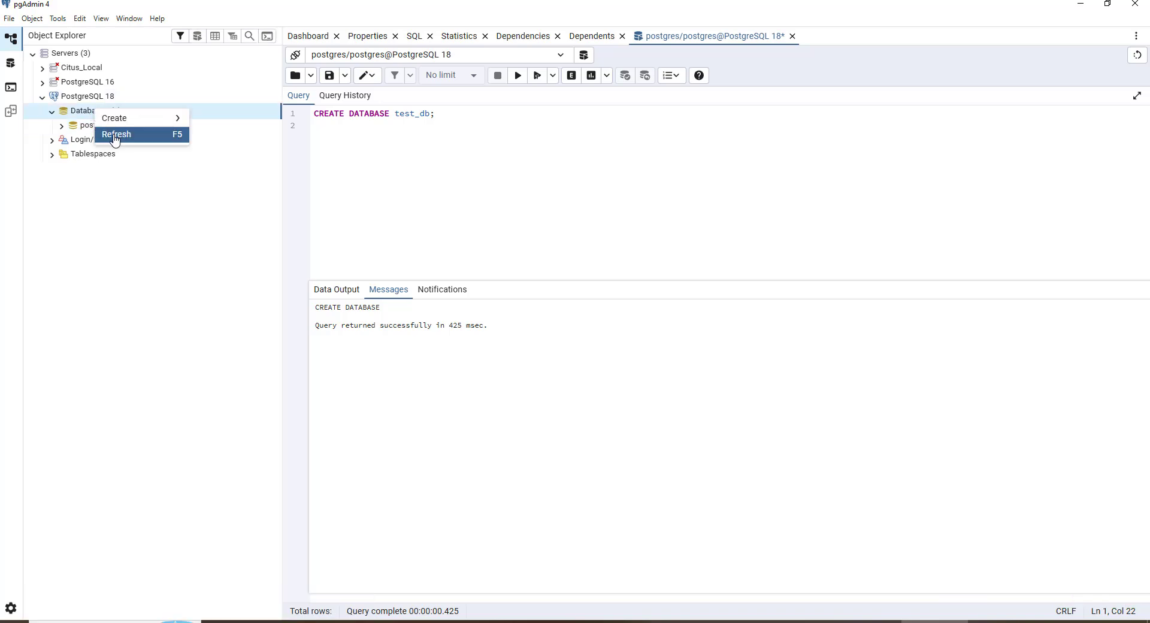
click(114, 134)
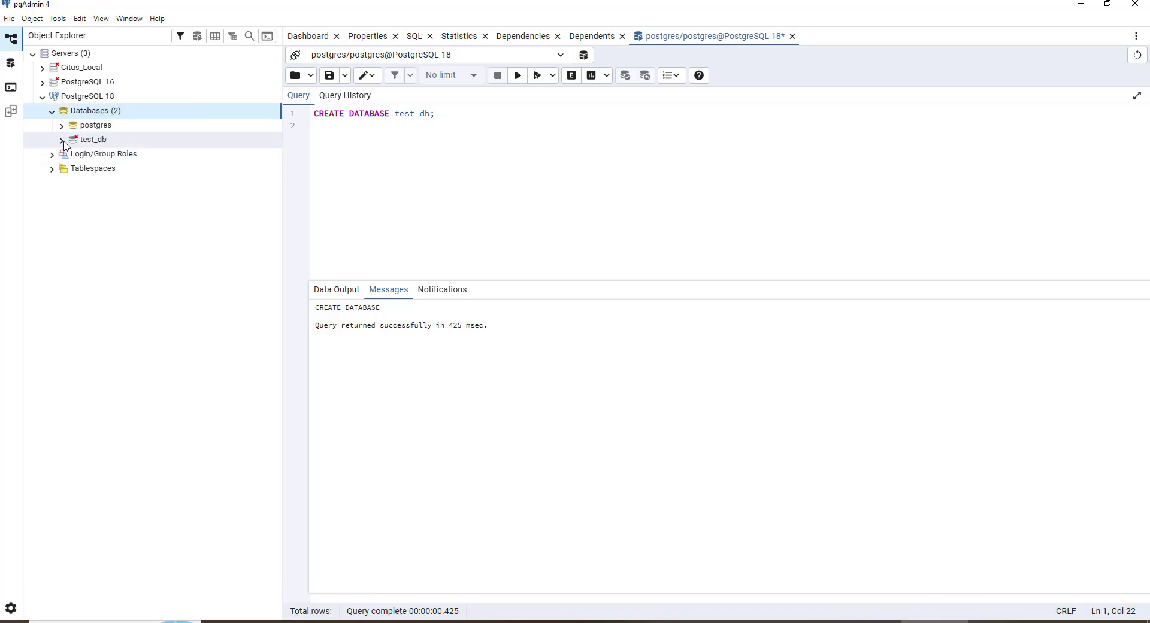
click(73, 139)
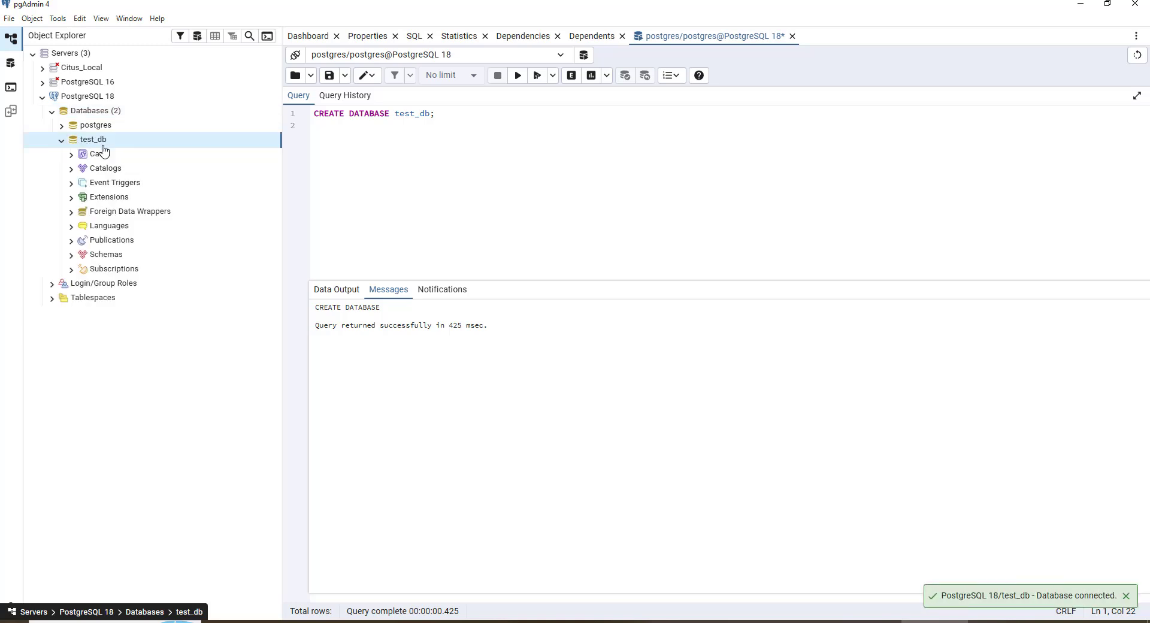
click(71, 255)
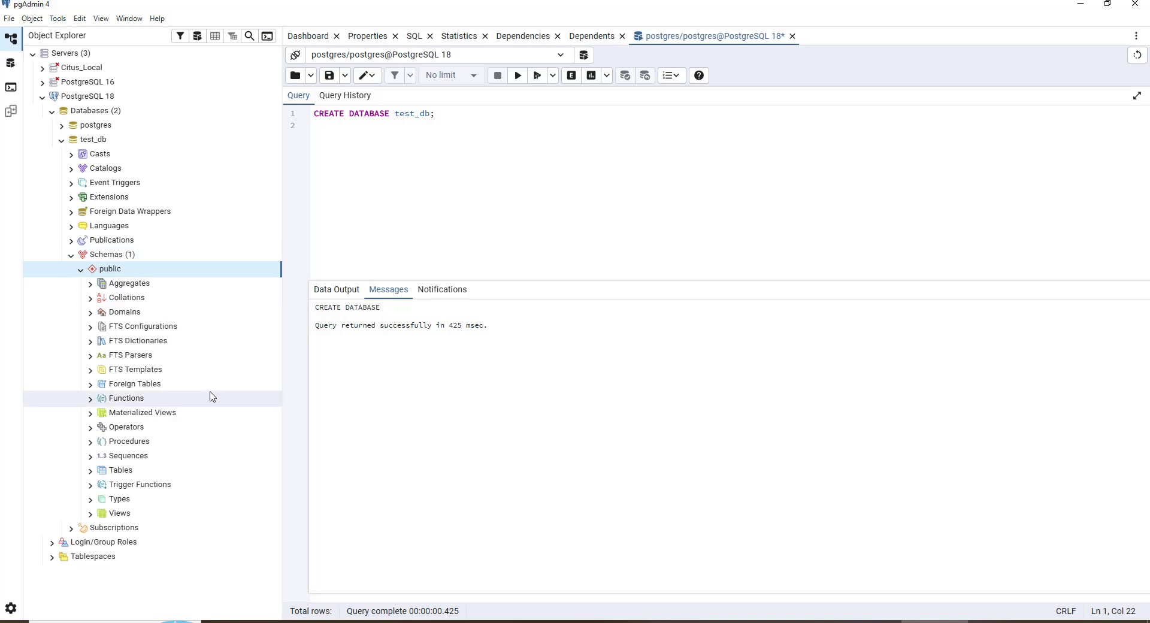
click(90, 473)
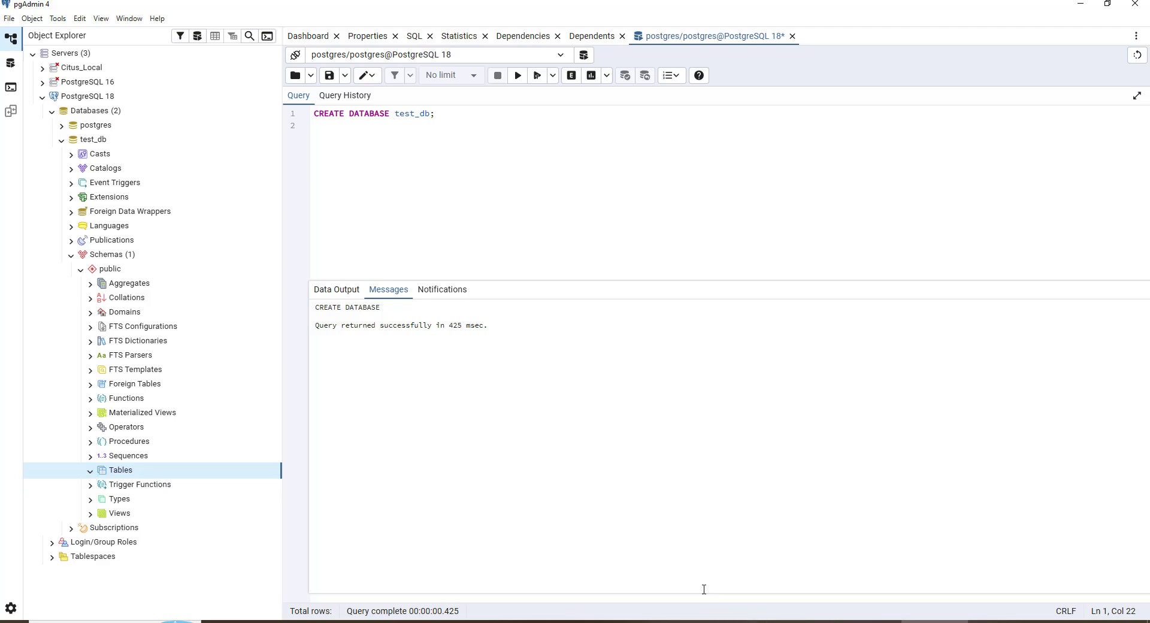
Review the Create Table statement on the PowerPoint slide in slideshow view
click(860, 622)
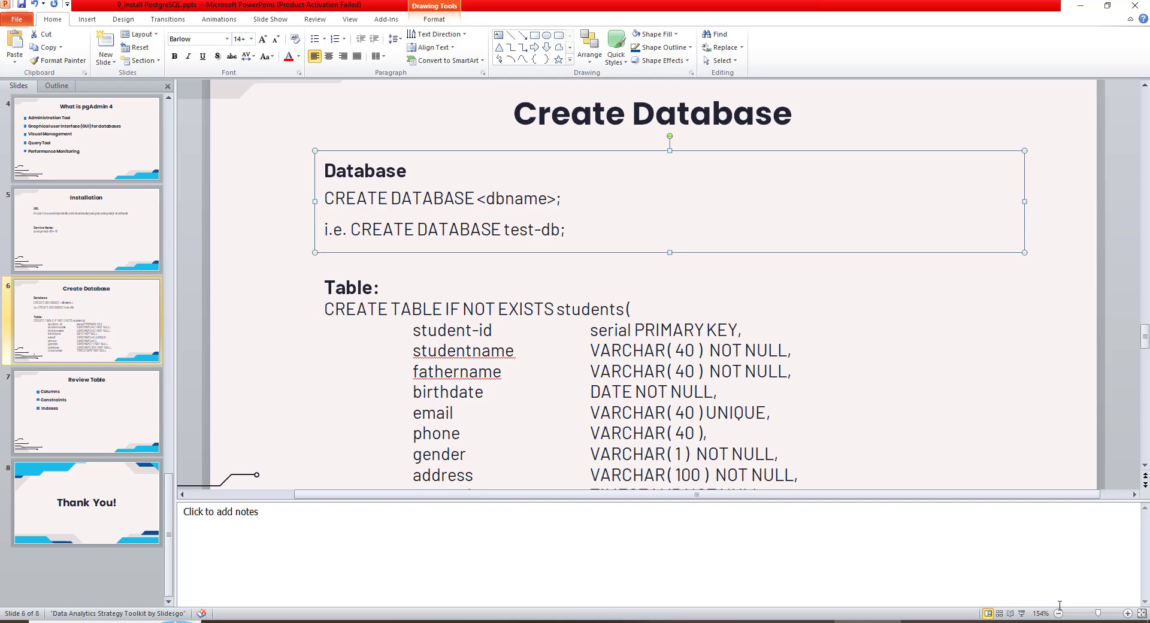
click(1021, 614)
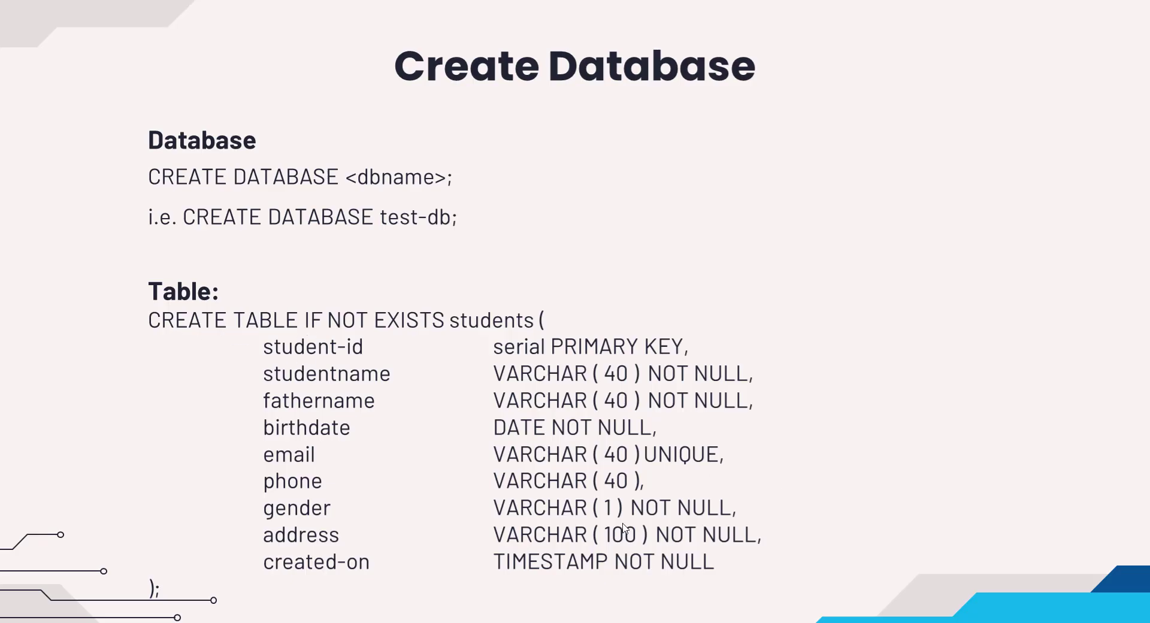
key(Escape)
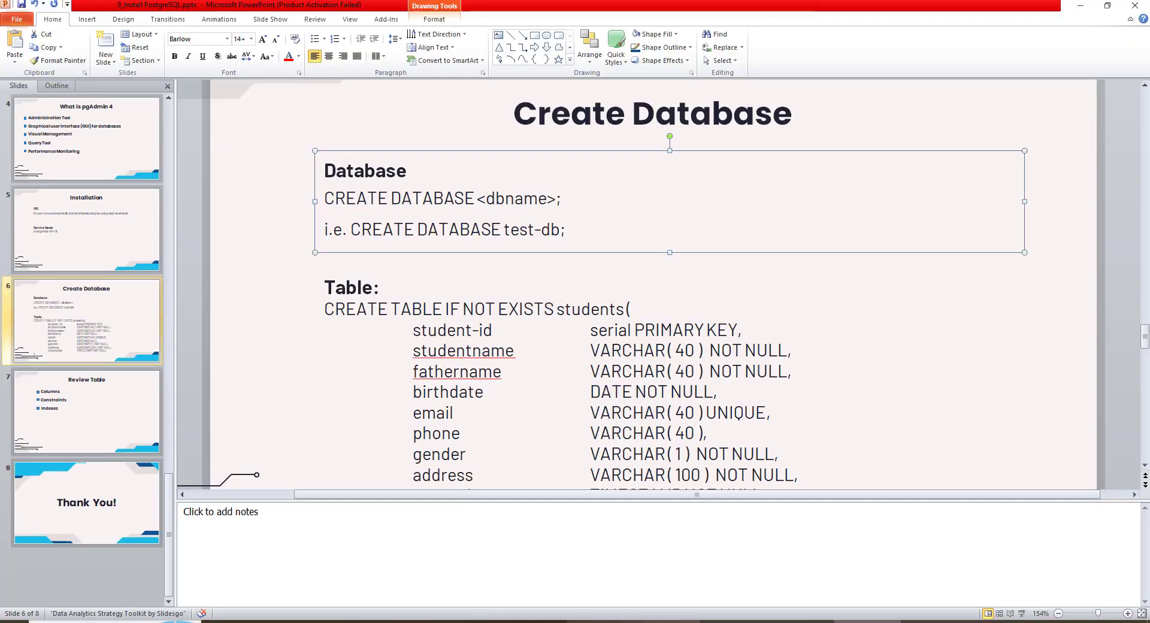
Switch to Notepad++ and copy the CREATE TABLE IF NOT EXISTS students statement from the top of the notes
key(alt+Tab)
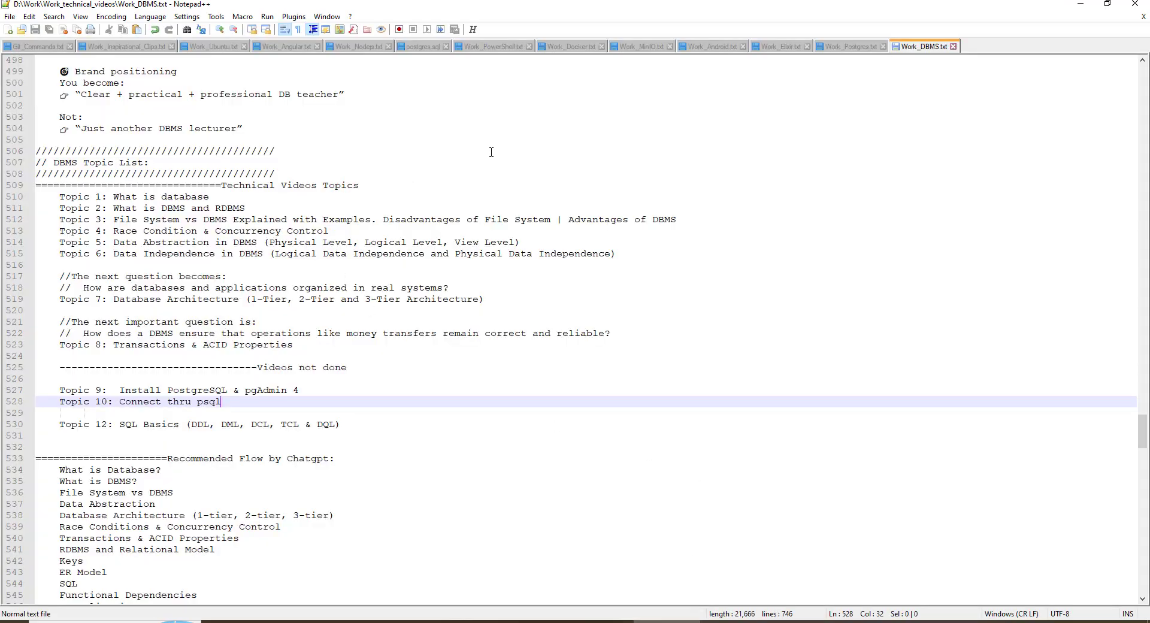
click(492, 152)
key(ctrl+Home)
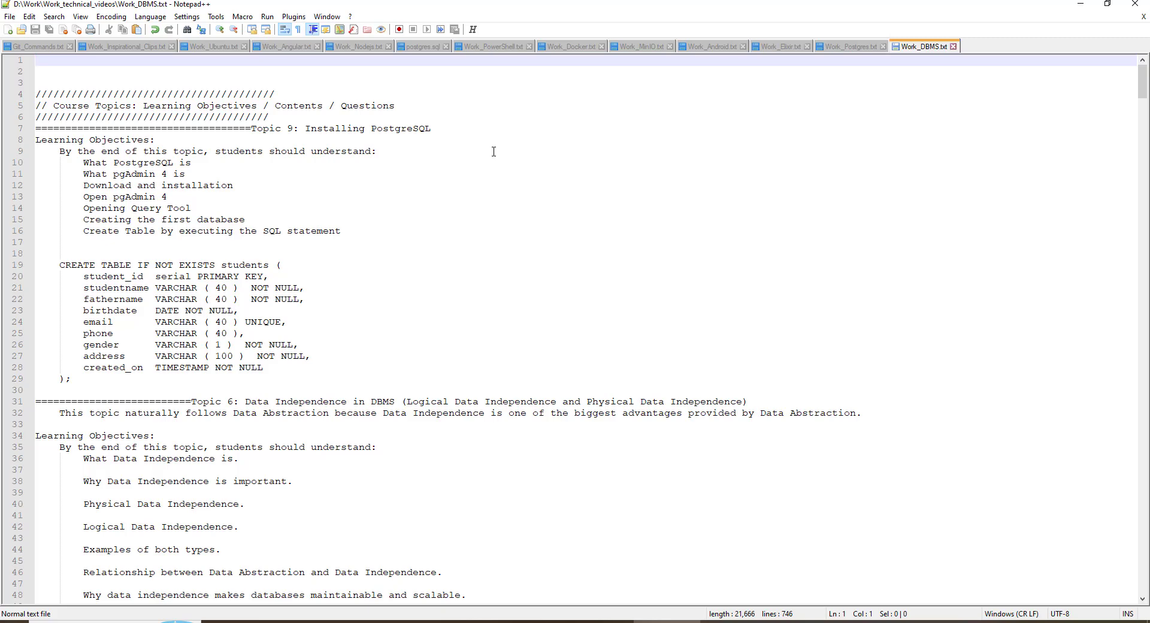
drag(59, 265, 96, 381)
key(ctrl+c)
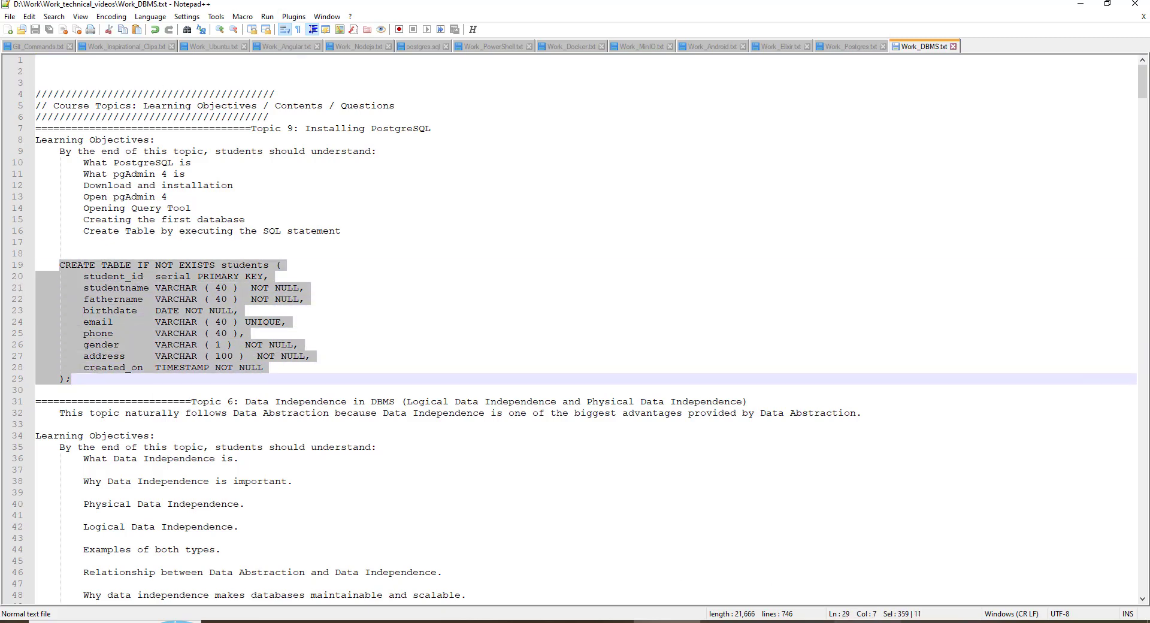
Return to pgAdmin, select the test_db database and open a new Query Tool on it
click(935, 621)
drag(441, 116, 308, 117)
click(400, 169)
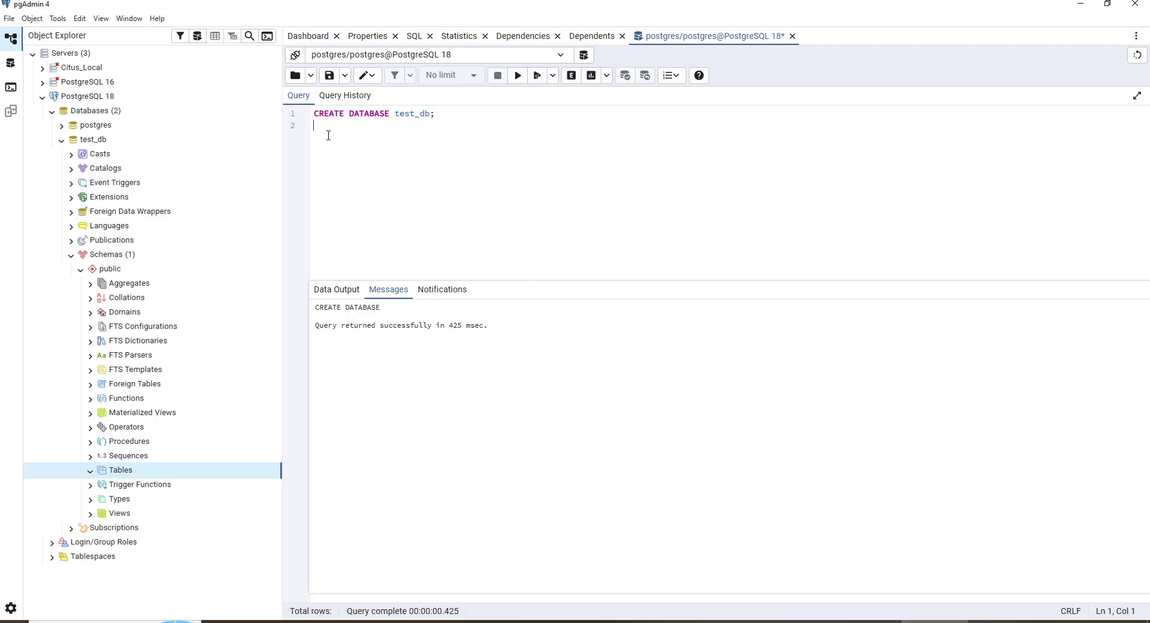
click(94, 144)
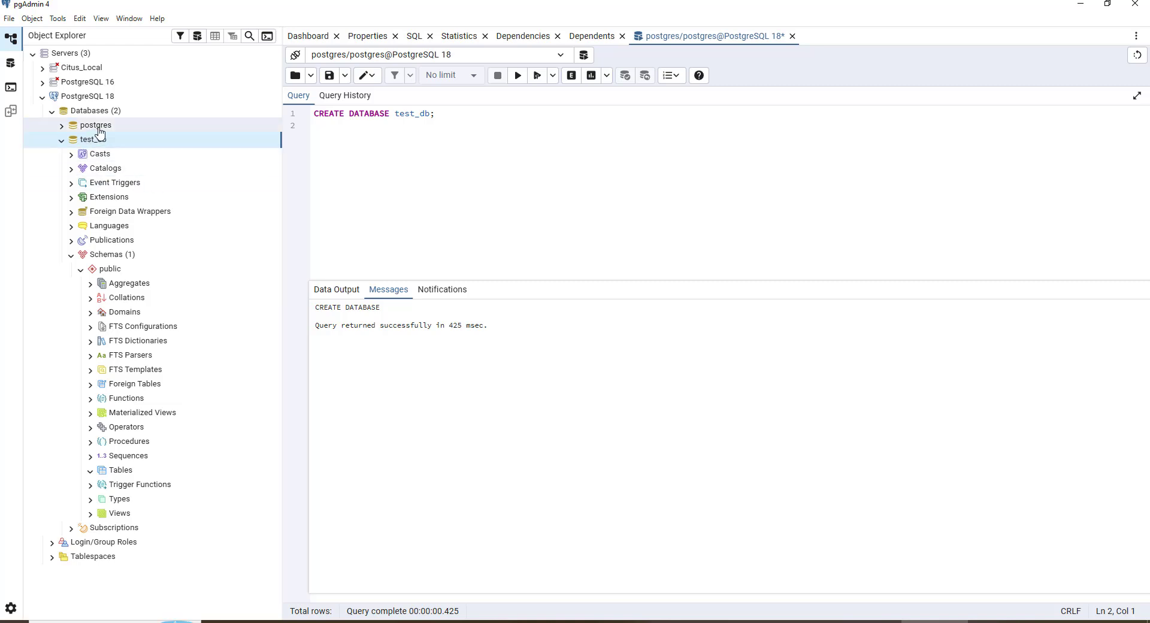
click(97, 129)
click(92, 144)
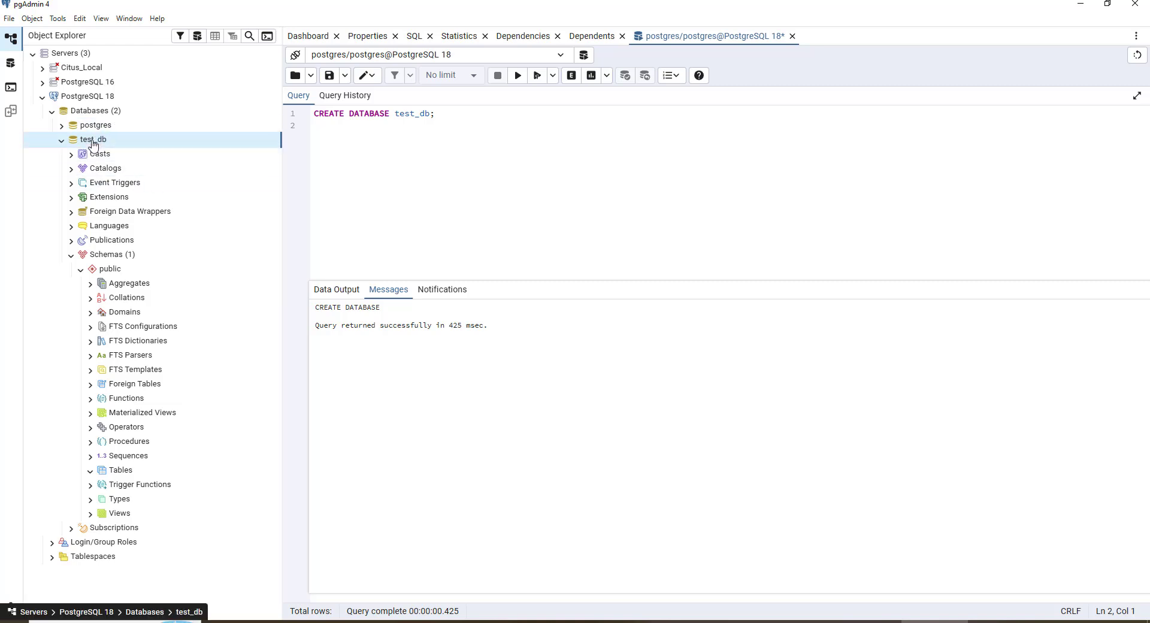
click(197, 36)
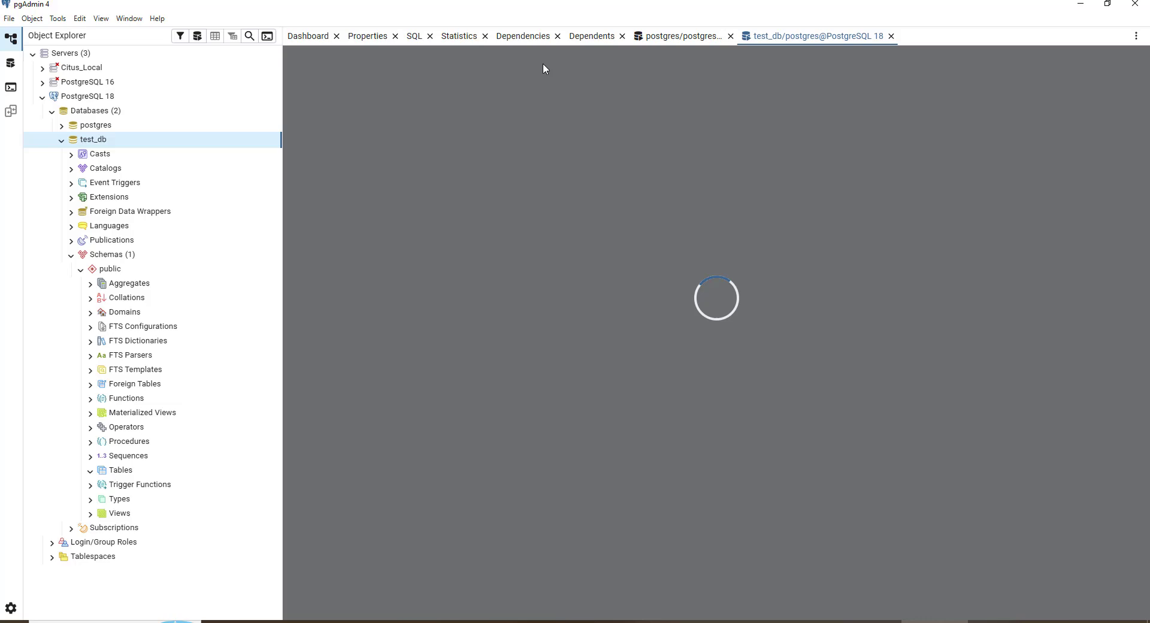
Close the postgres database's query tab without saving its contents
click(674, 37)
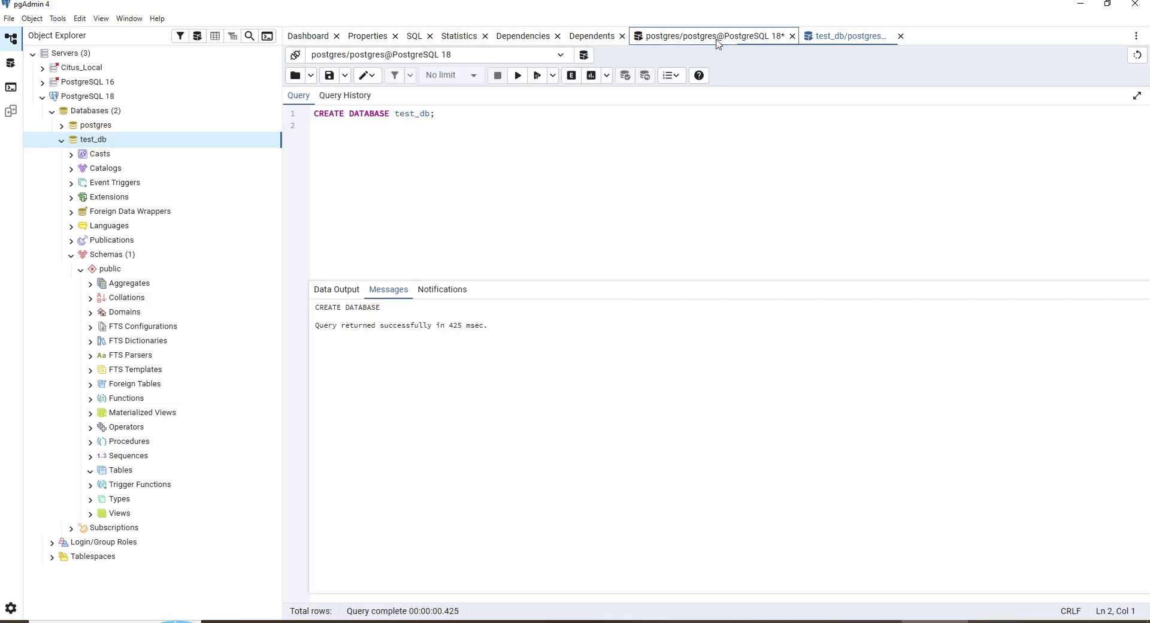
click(792, 36)
click(810, 156)
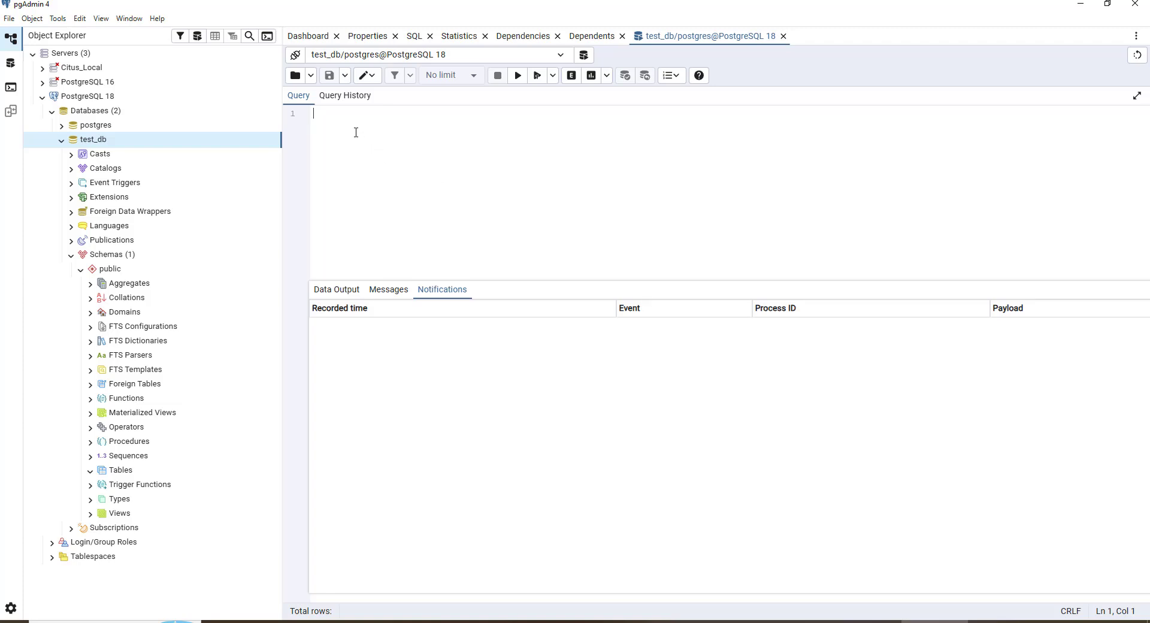
Paste the CREATE TABLE students statement into the test_db query editor and highlight the student_id column line
key(ctrl+v)
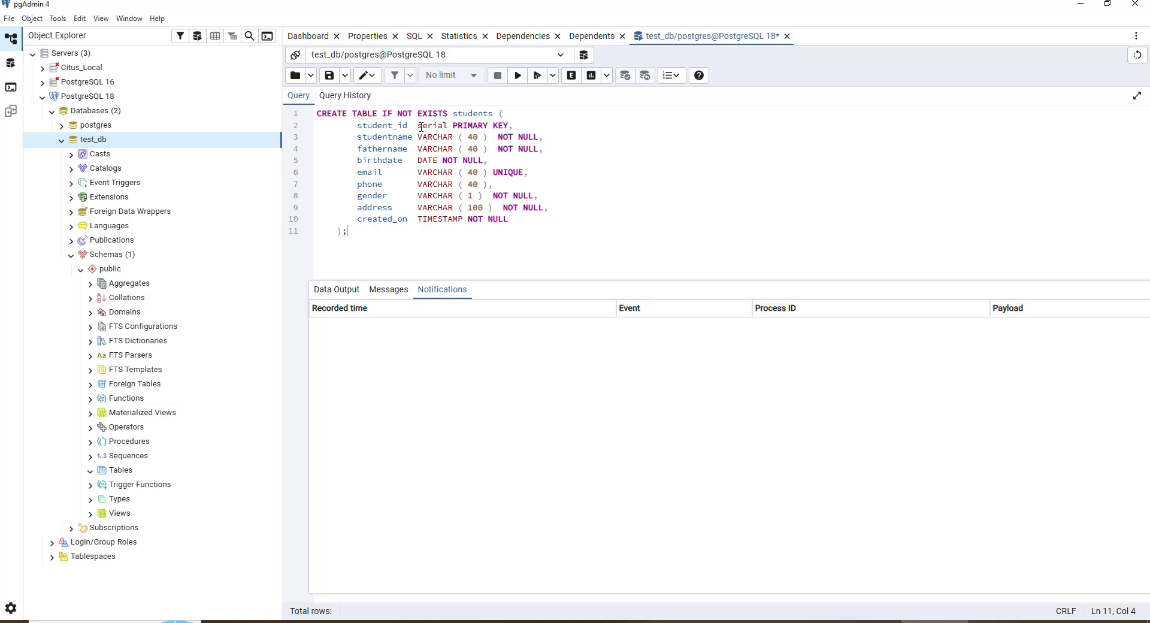
double_click(439, 124)
drag(357, 126, 524, 124)
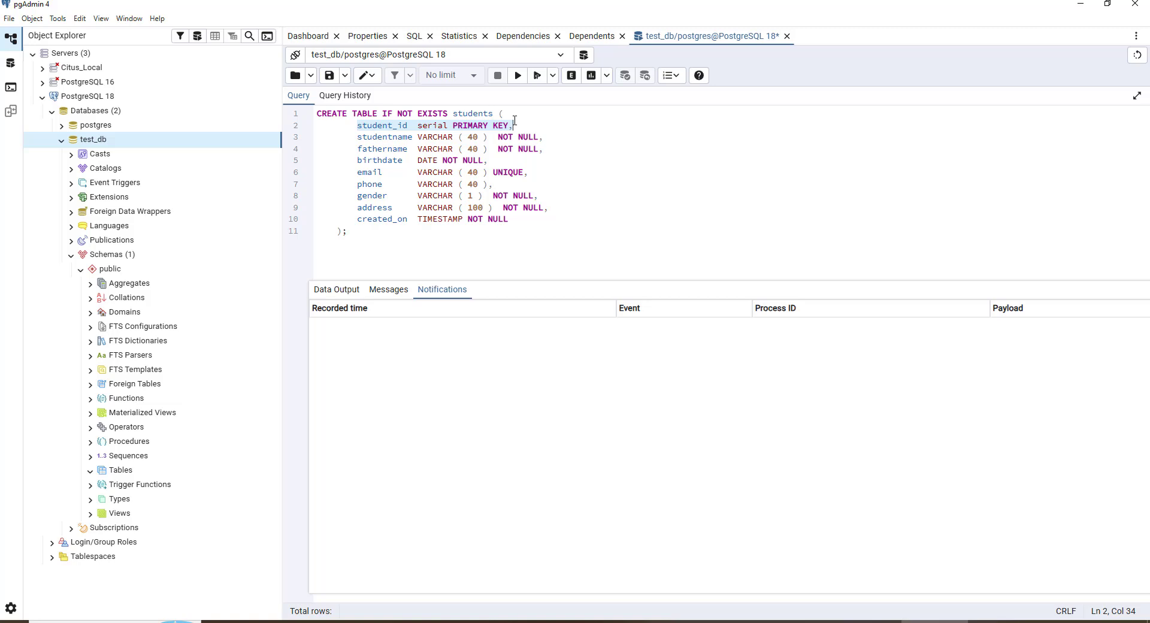
Highlight and review the column definitions of the CREATE TABLE students statement in the query editor
click(607, 186)
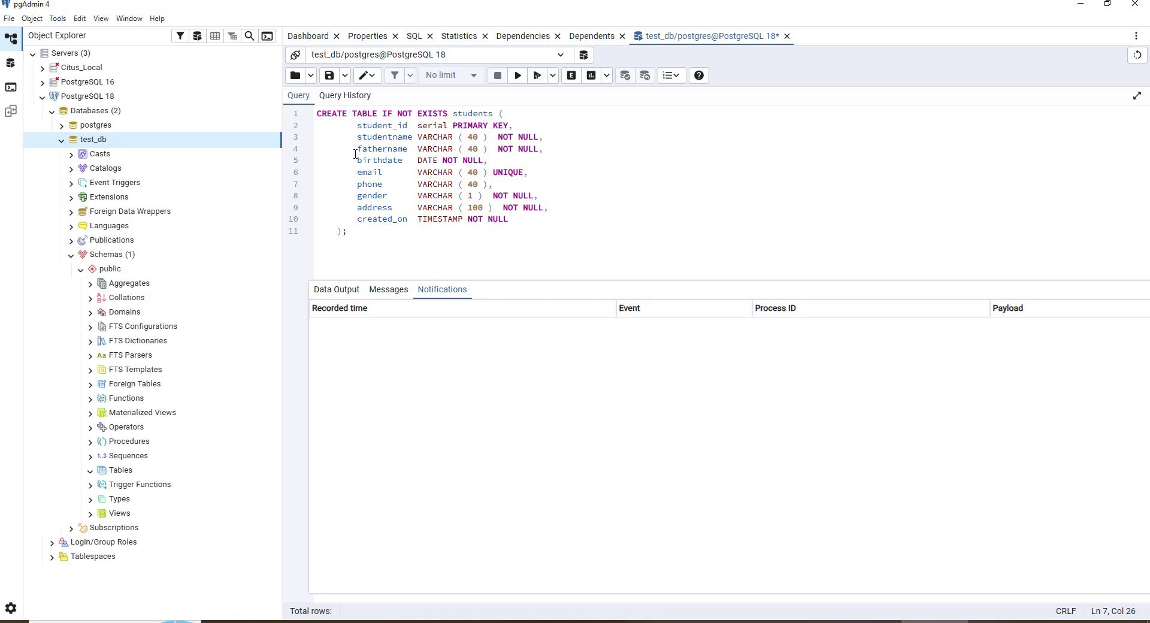
drag(358, 148, 544, 149)
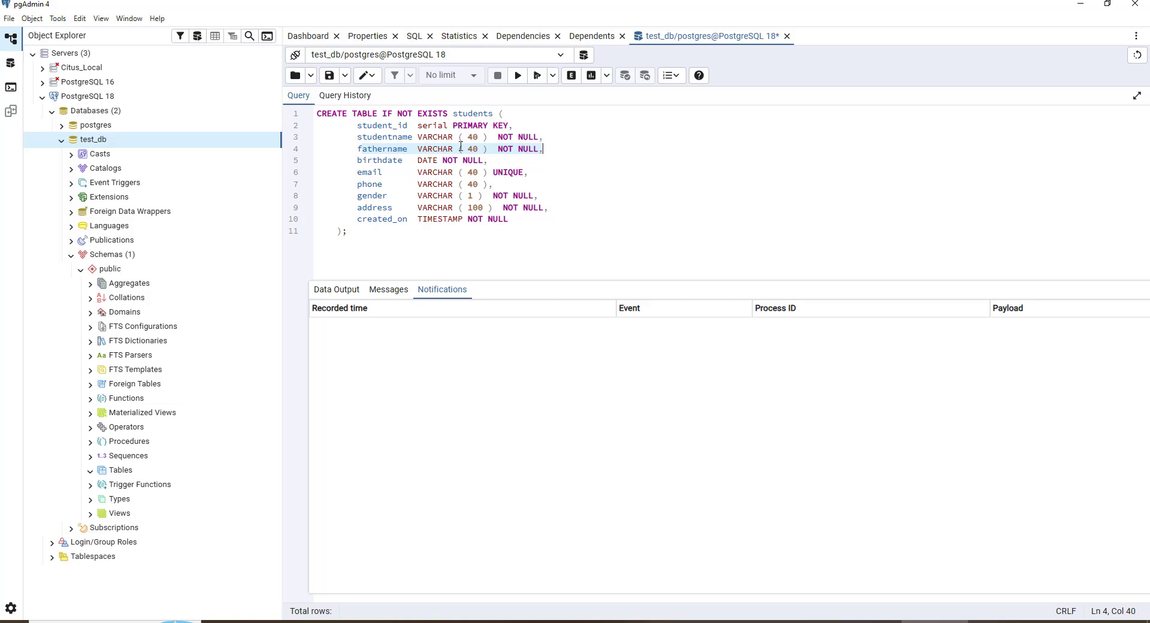
click(351, 161)
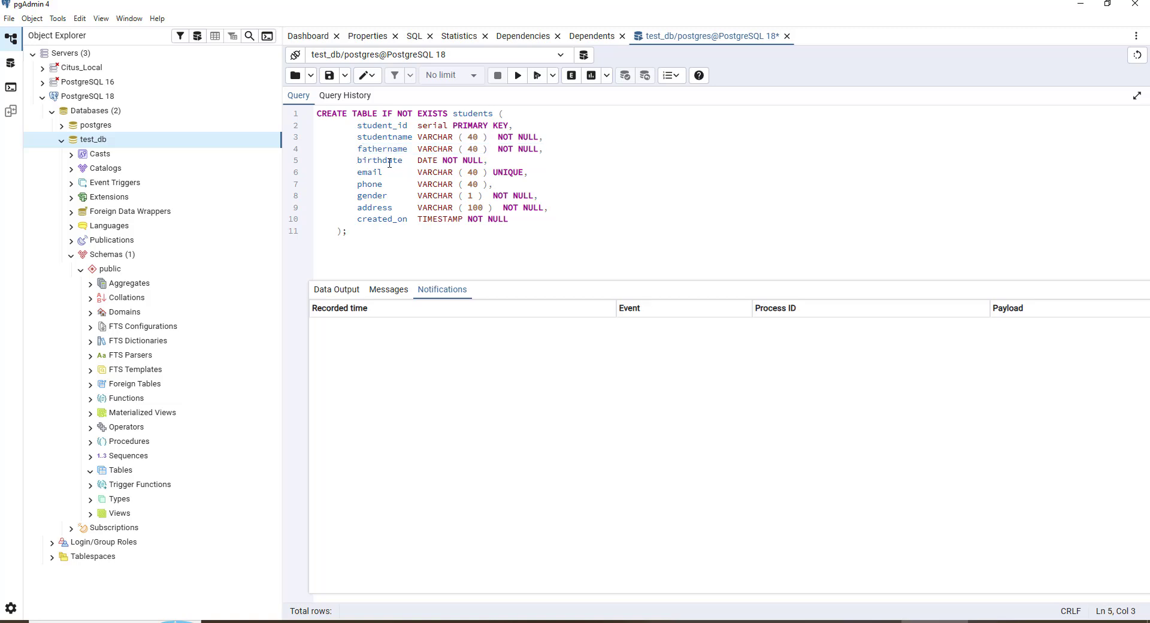
click(430, 160)
click(438, 149)
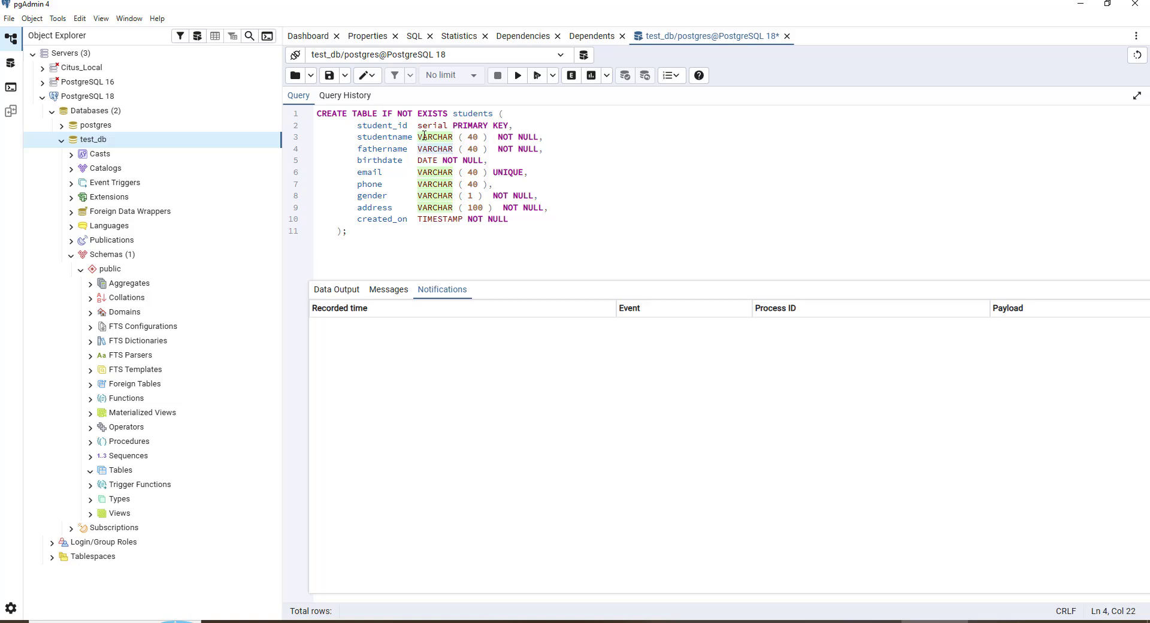
click(447, 126)
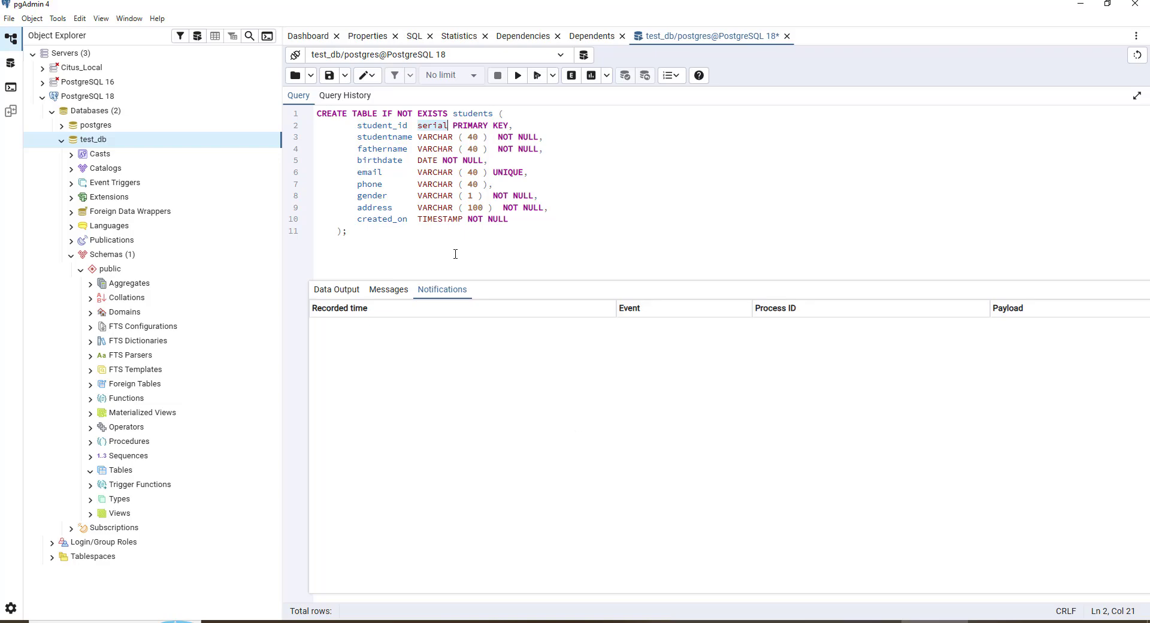
Switch to Notepad++ and review the serial data type's range in the postgres.sql notes, then minimise it
key(alt+Tab)
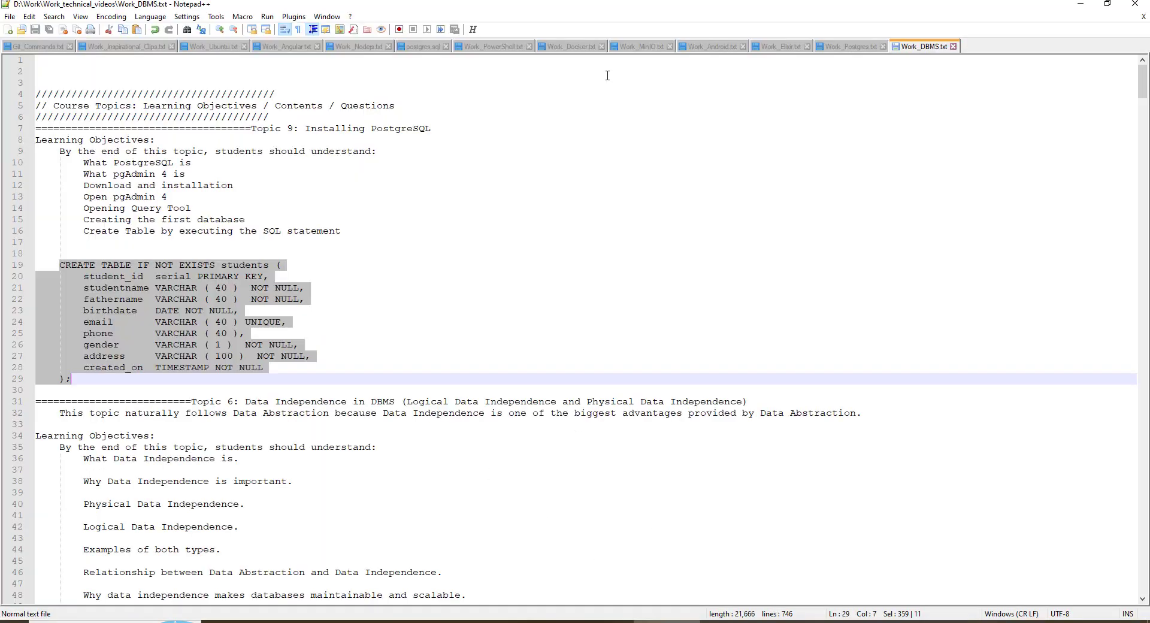
click(423, 46)
click(171, 197)
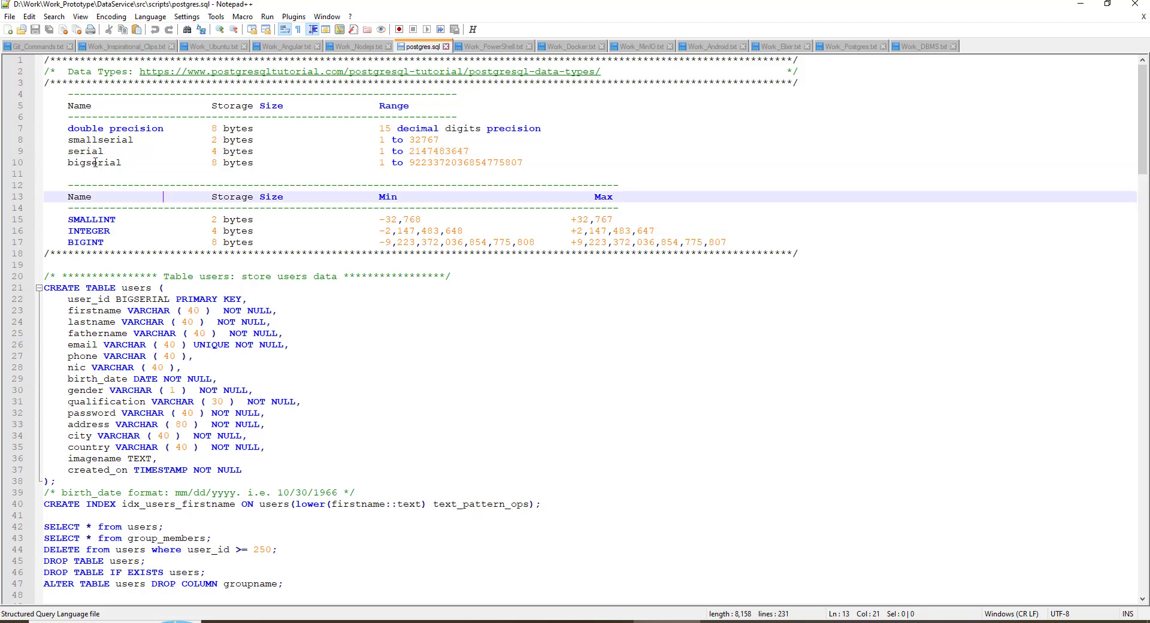
drag(68, 152, 474, 151)
click(475, 151)
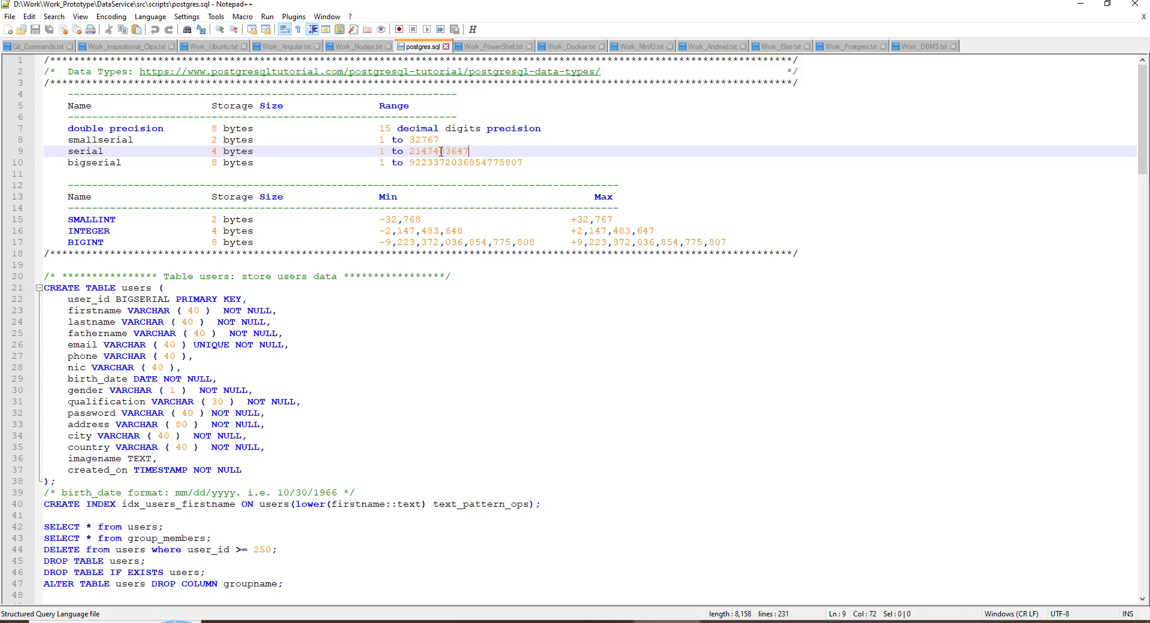
drag(409, 151, 470, 151)
click(465, 151)
drag(413, 151, 482, 150)
click(830, 185)
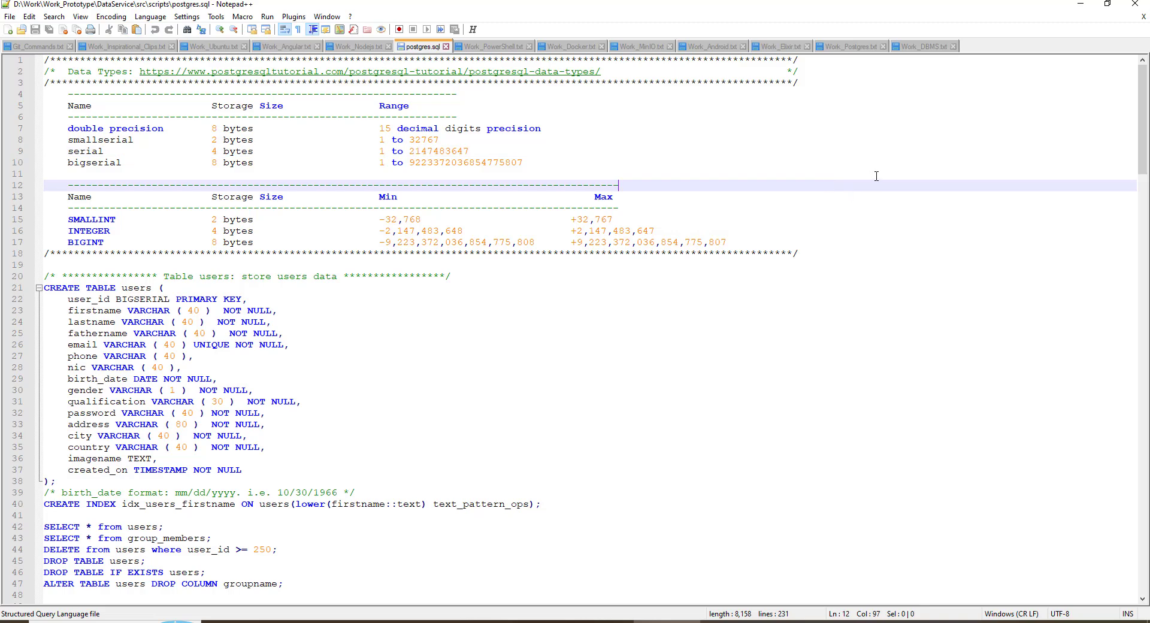
double_click(411, 151)
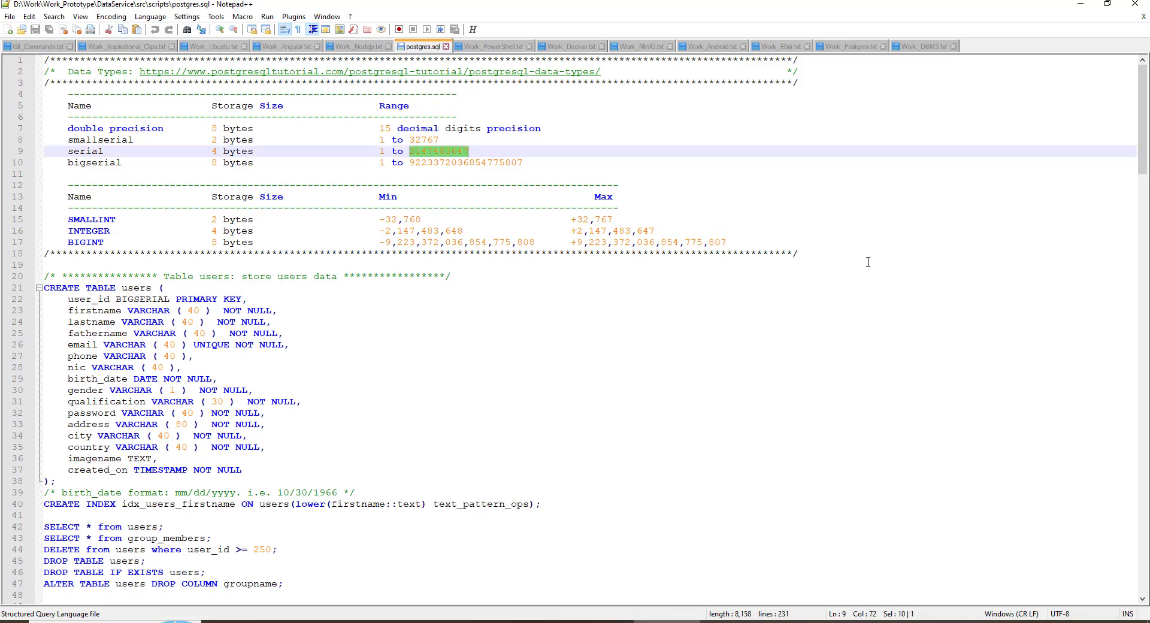
click(1081, 4)
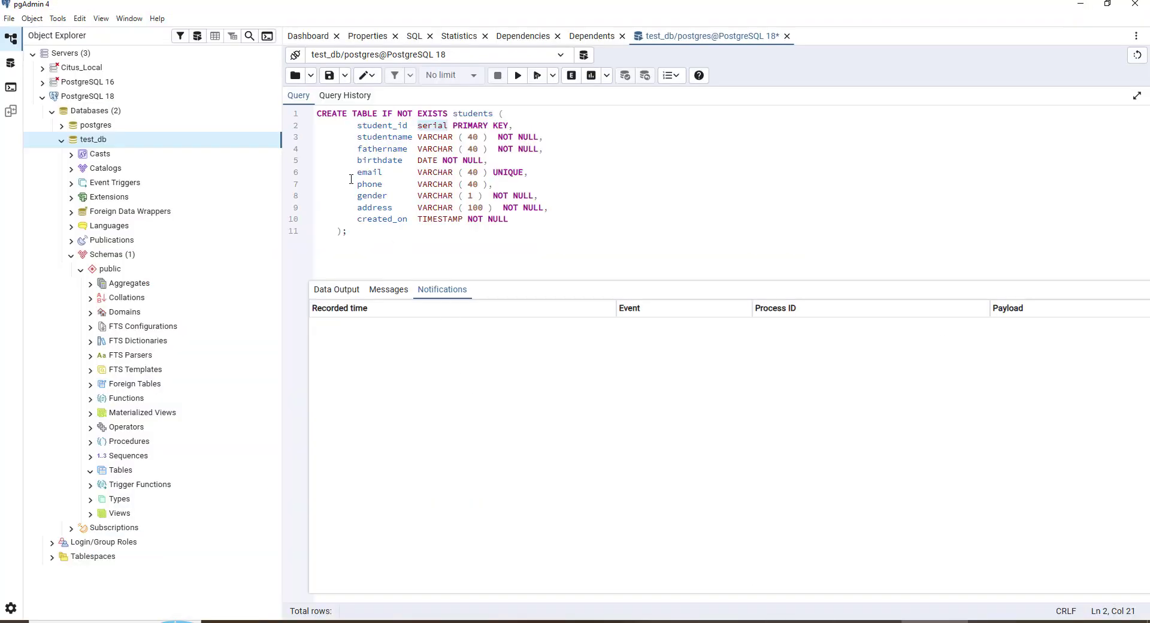
Highlight and review the email, gender and address column lines in the query editor
drag(355, 175, 533, 171)
click(516, 186)
double_click(508, 173)
click(547, 174)
drag(357, 175, 538, 173)
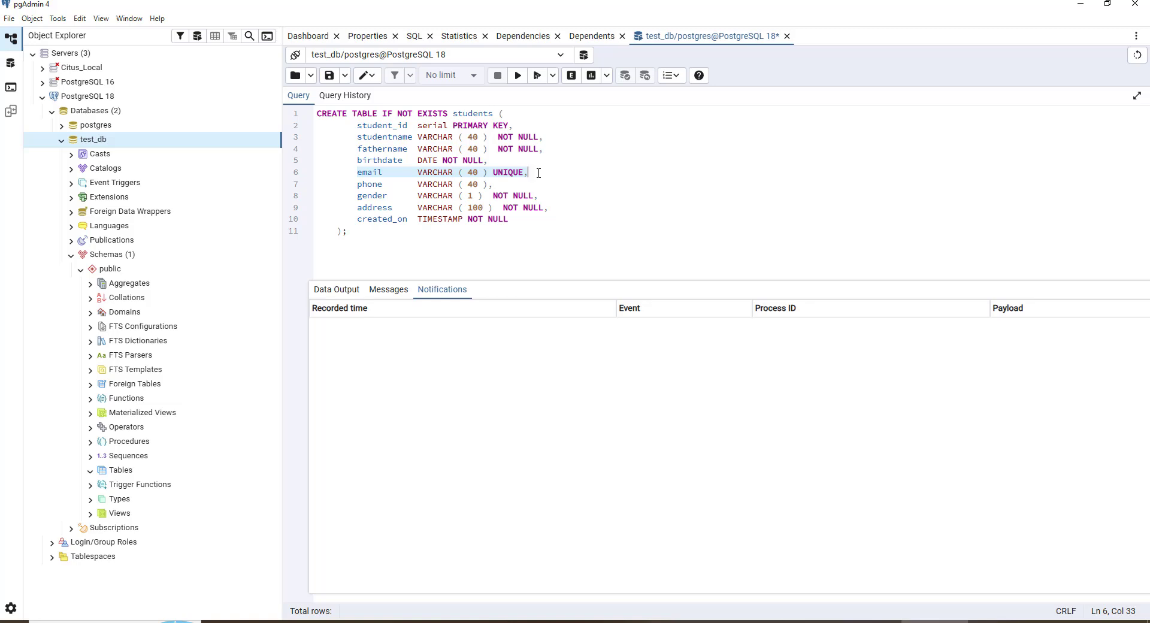
double_click(512, 172)
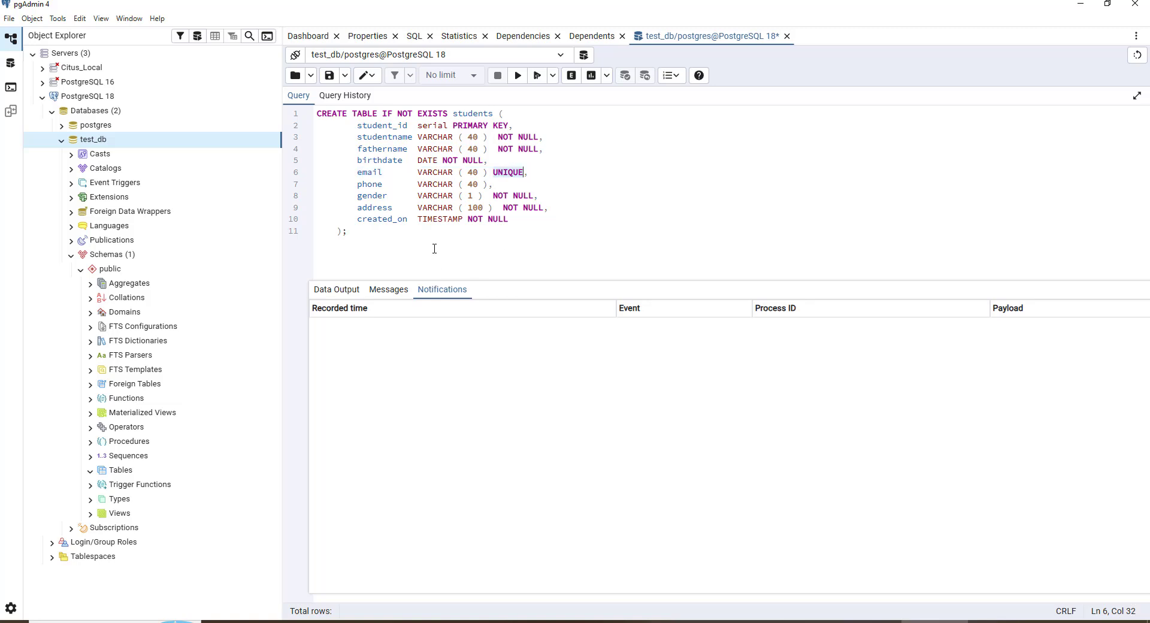
drag(354, 186, 502, 173)
drag(357, 196, 540, 196)
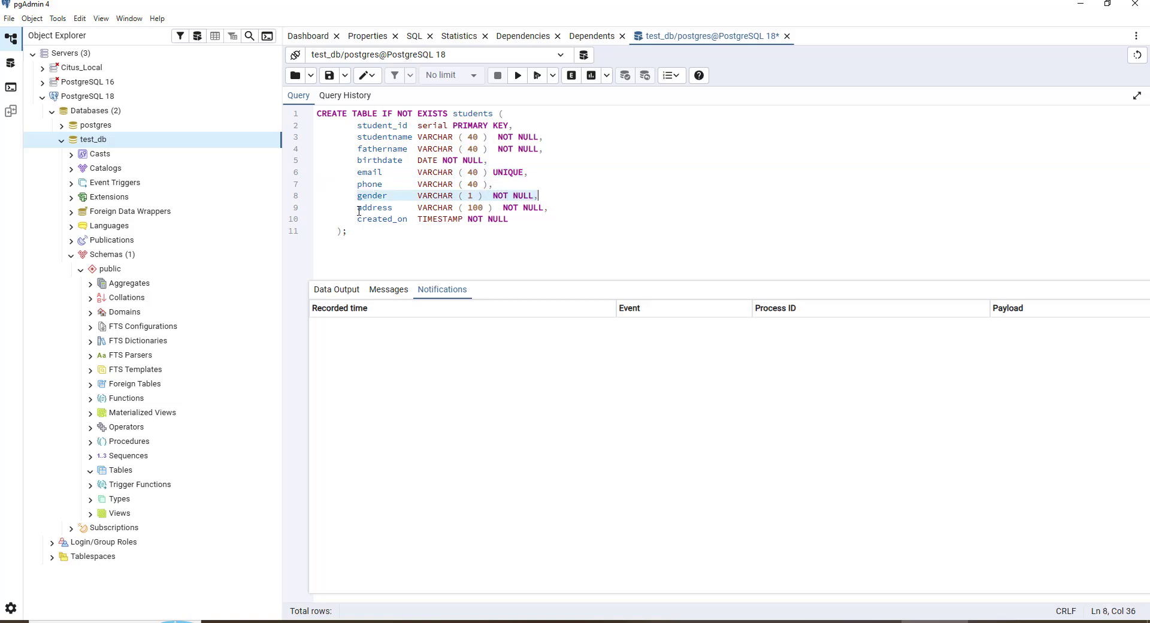
drag(359, 211, 570, 208)
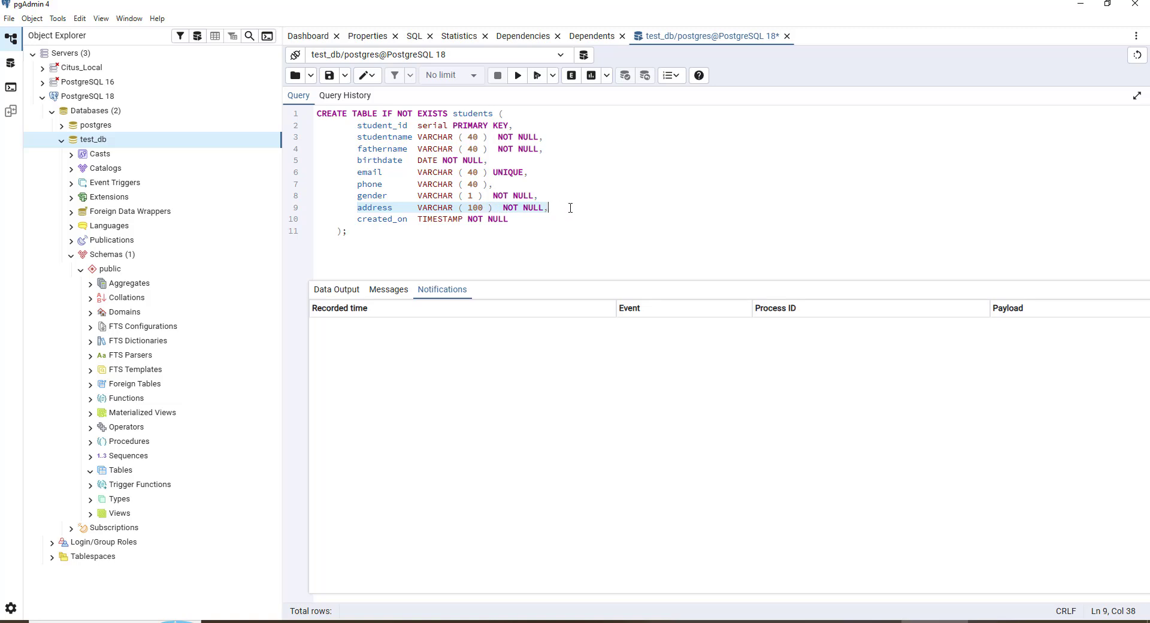
click(483, 209)
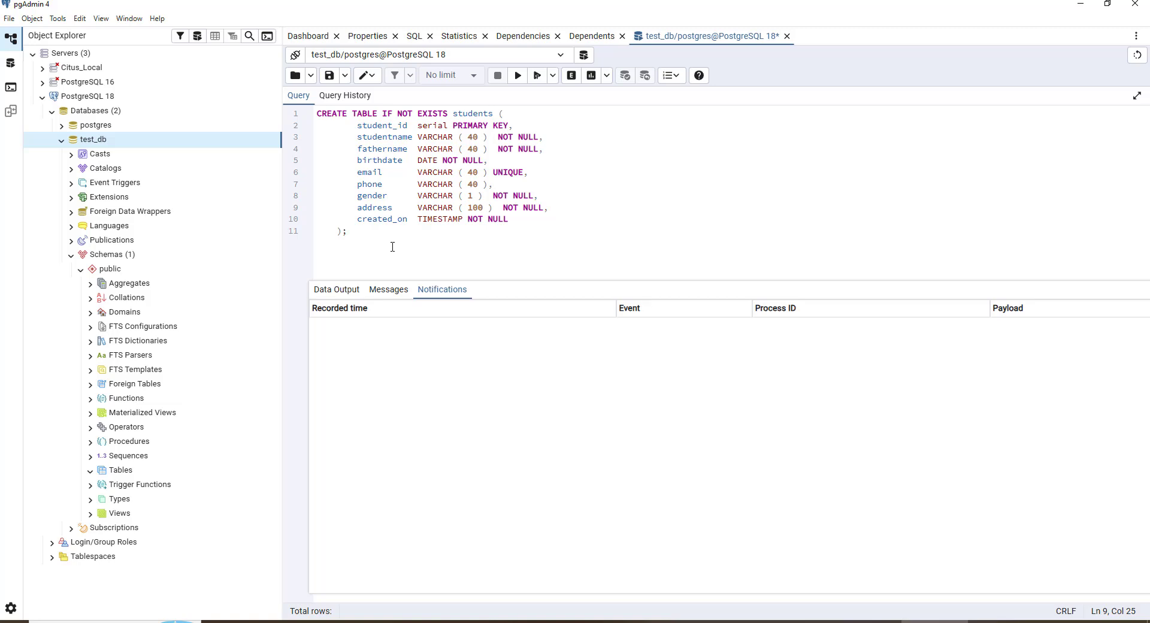
Execute the CREATE TABLE script on test_db and refresh the Tables node
click(518, 76)
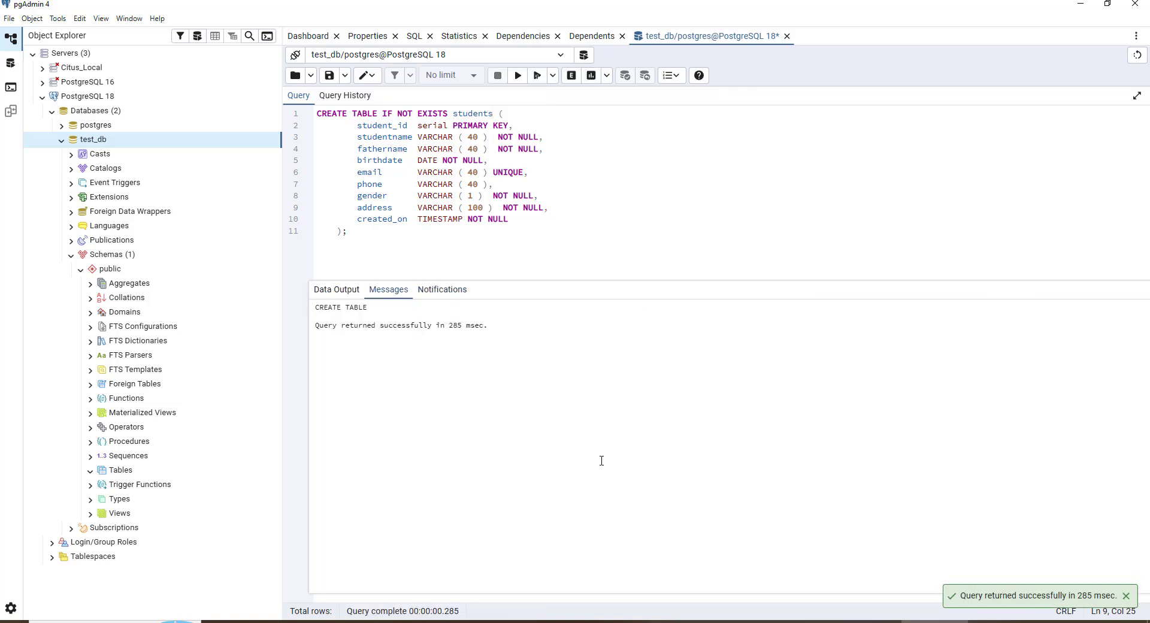
right_click(116, 473)
click(135, 496)
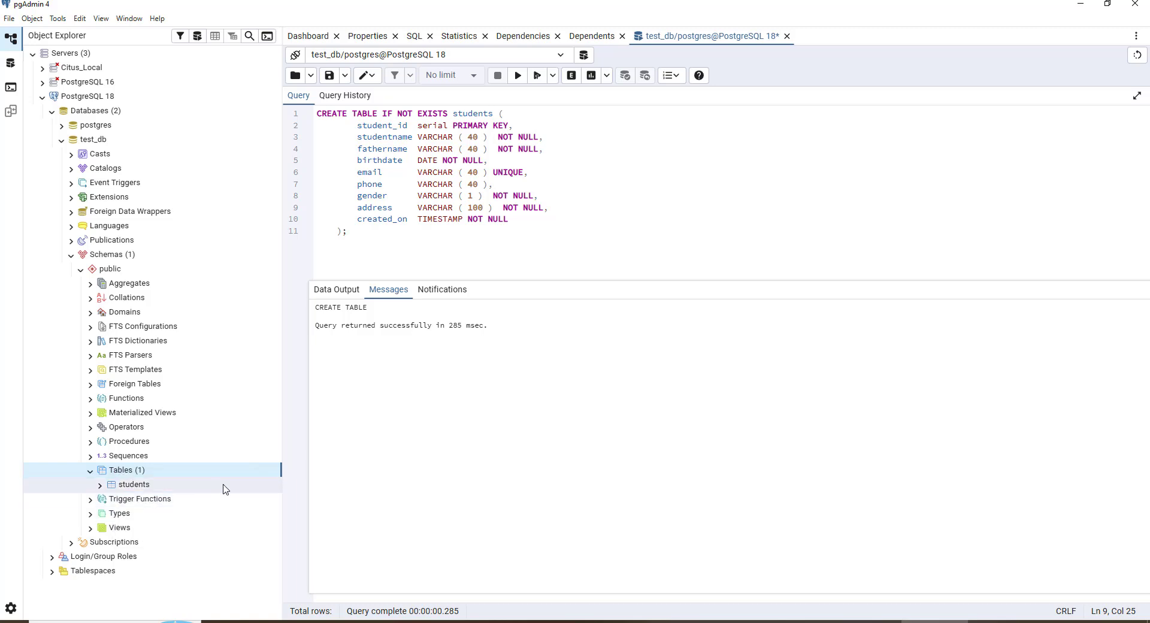
View all rows of the new students table and expand its node in the object browser
right_click(133, 486)
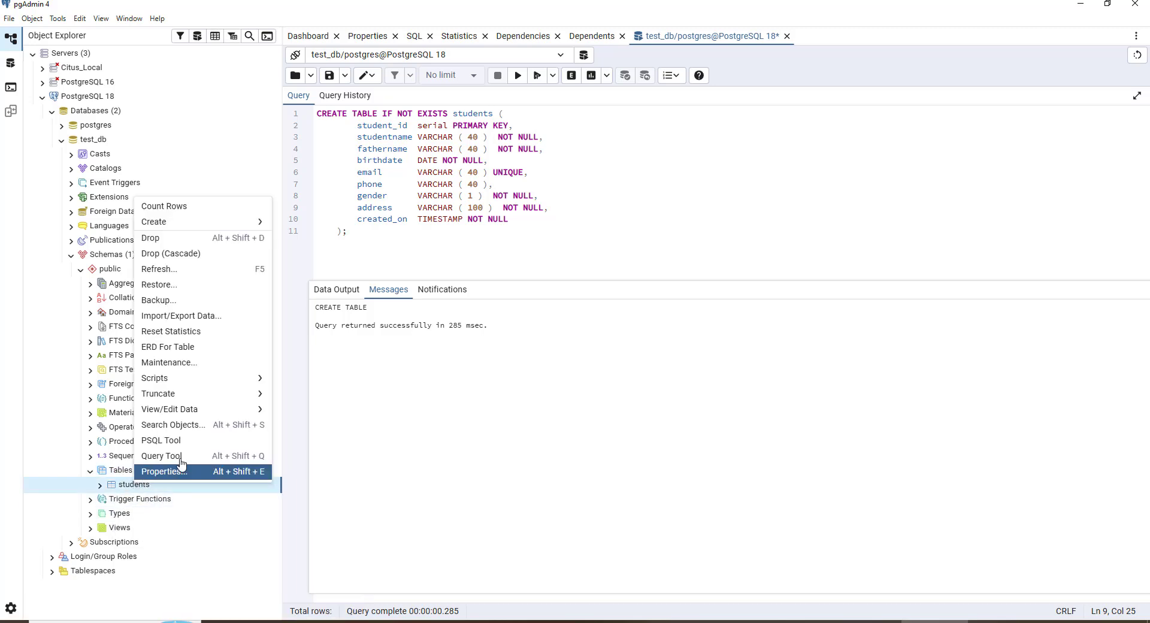
mouse_move(210, 414)
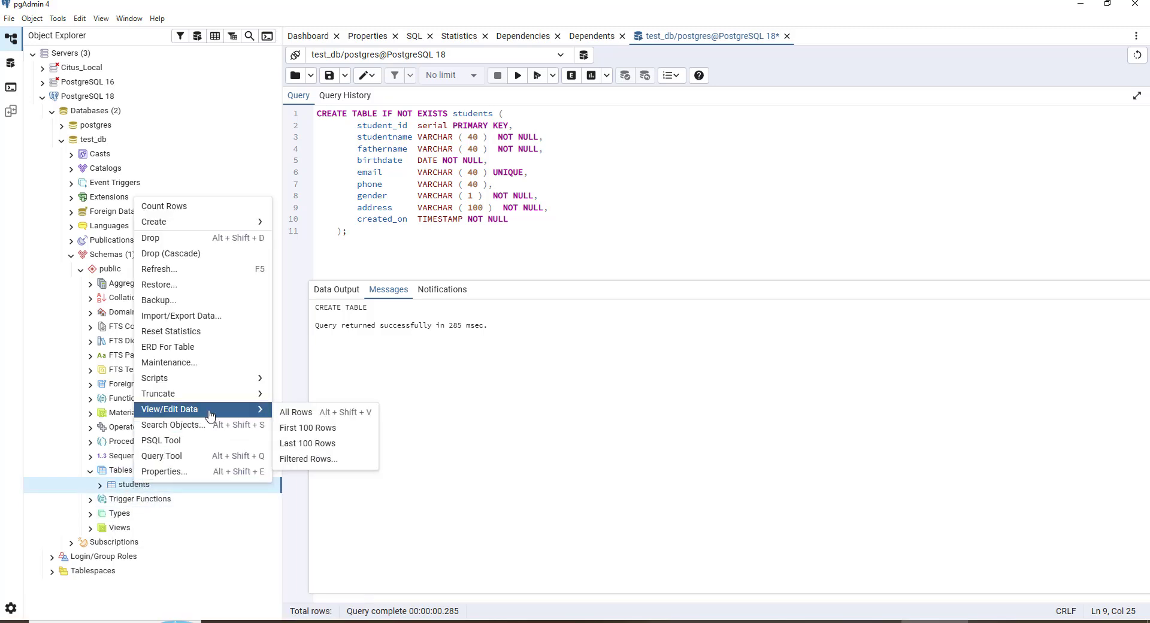
click(311, 417)
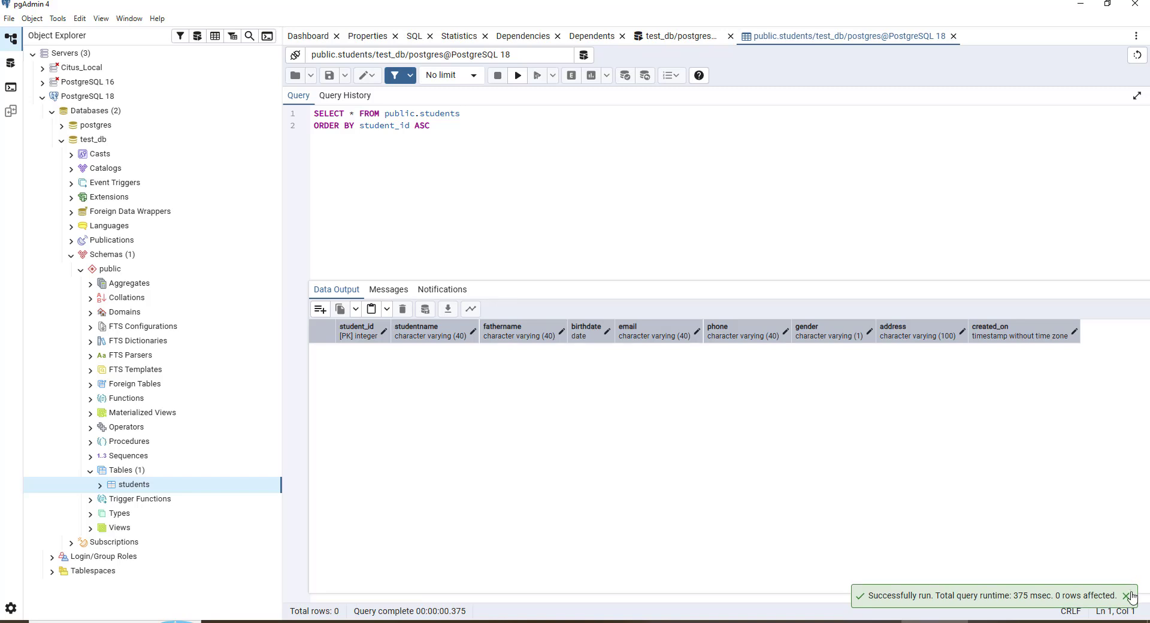
click(1127, 585)
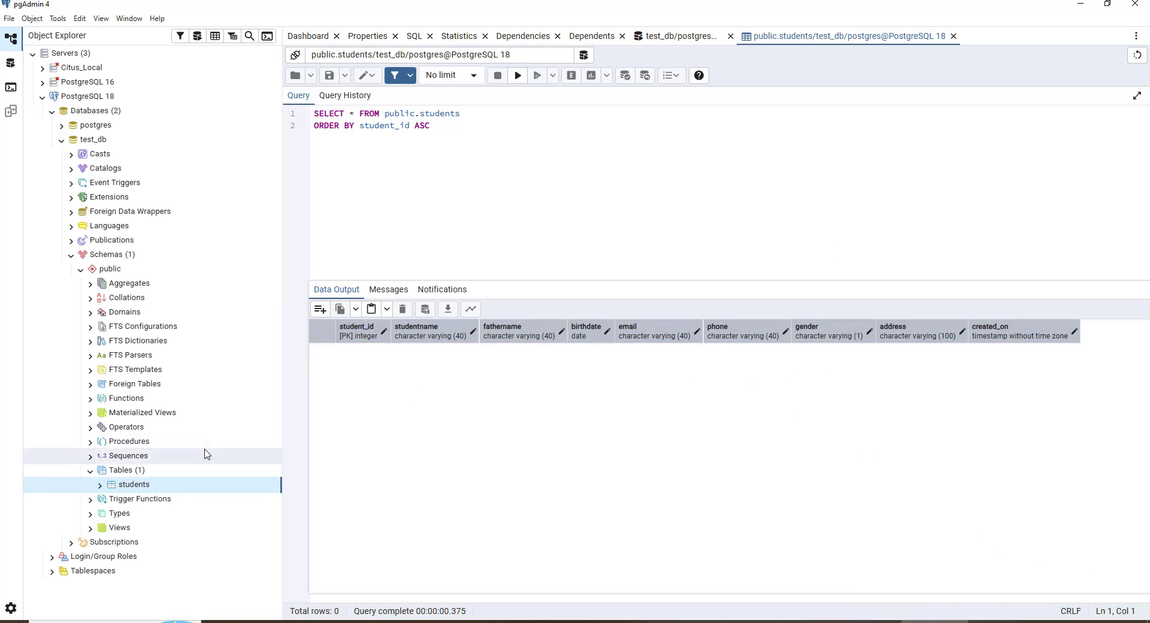
click(99, 485)
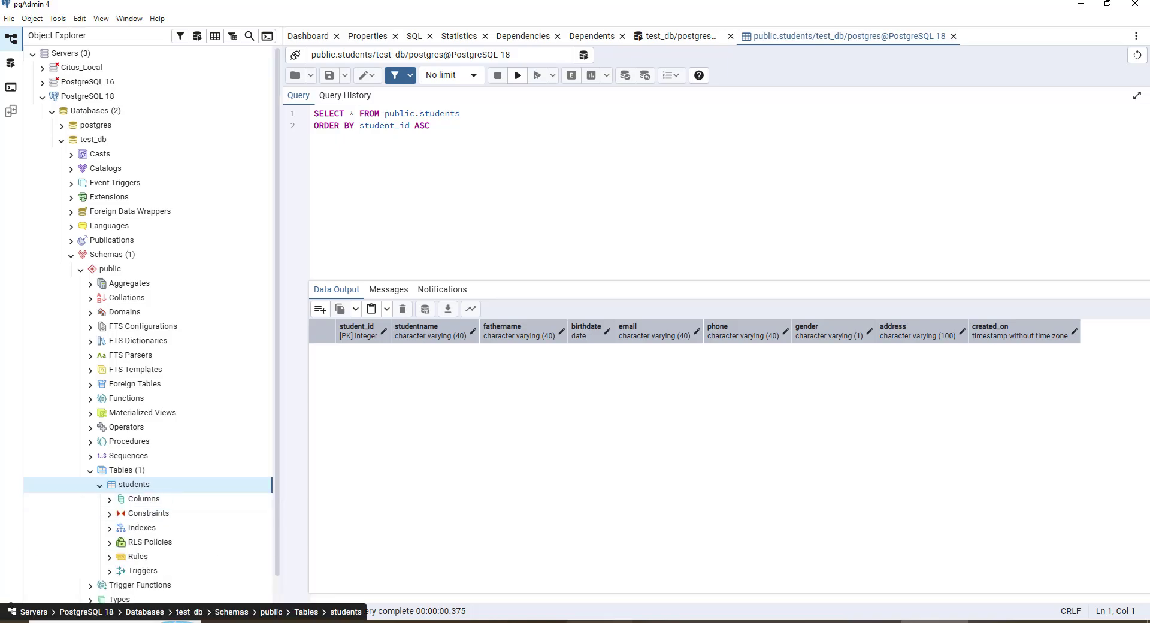
Switch to PowerPoint, present the Review Table slide, then return to pgAdmin
click(863, 621)
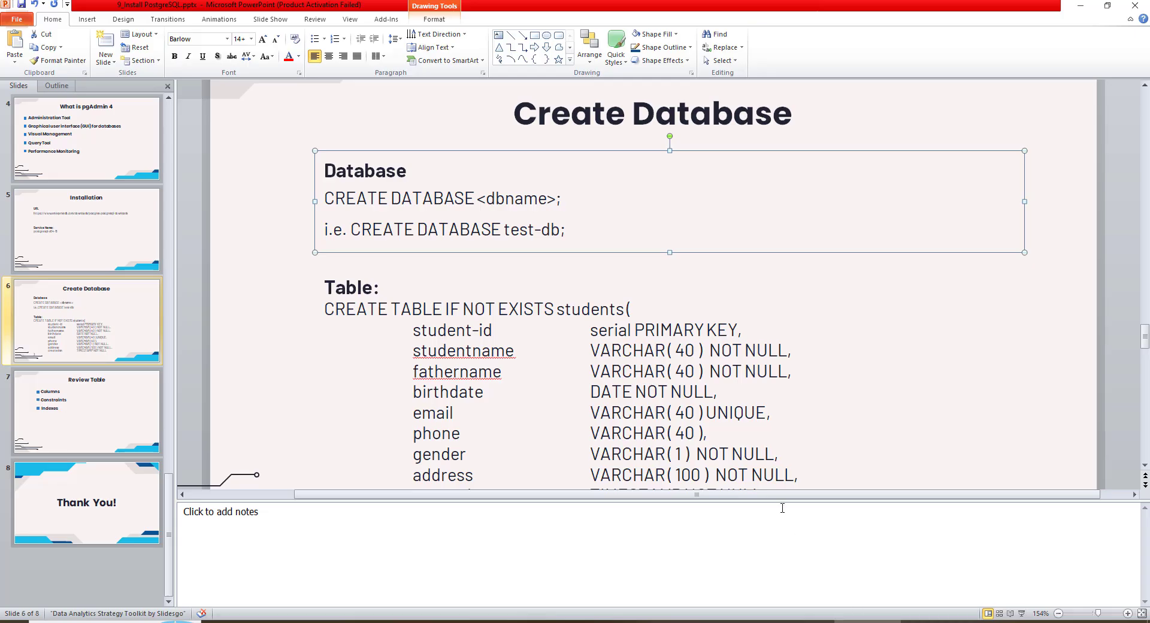
click(1022, 613)
click(1009, 580)
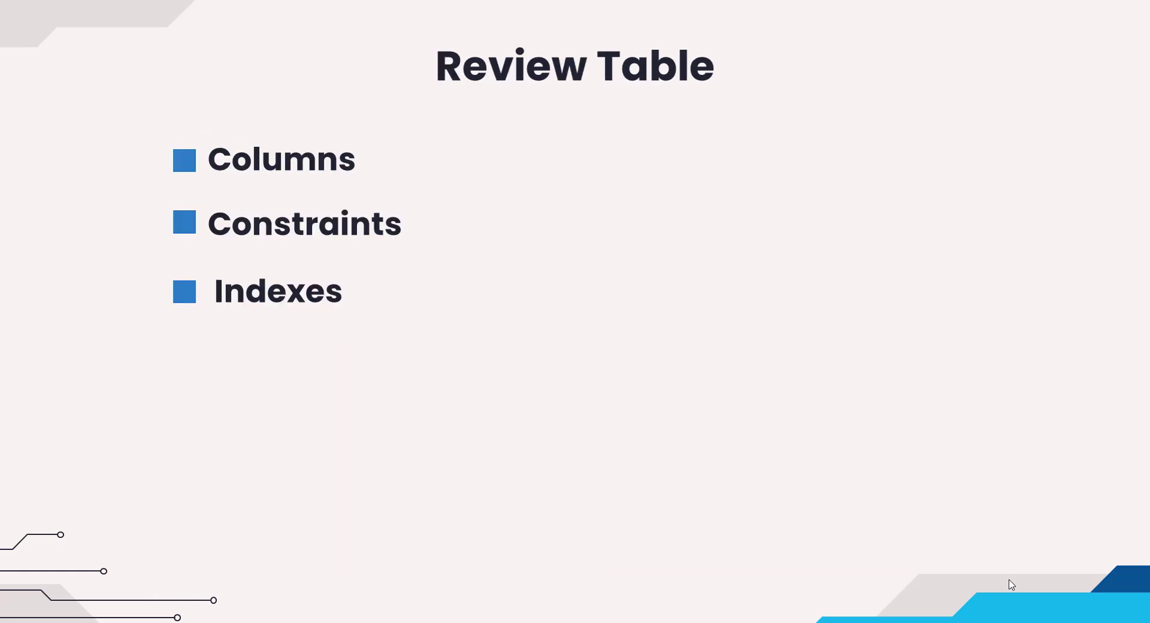
key(Escape)
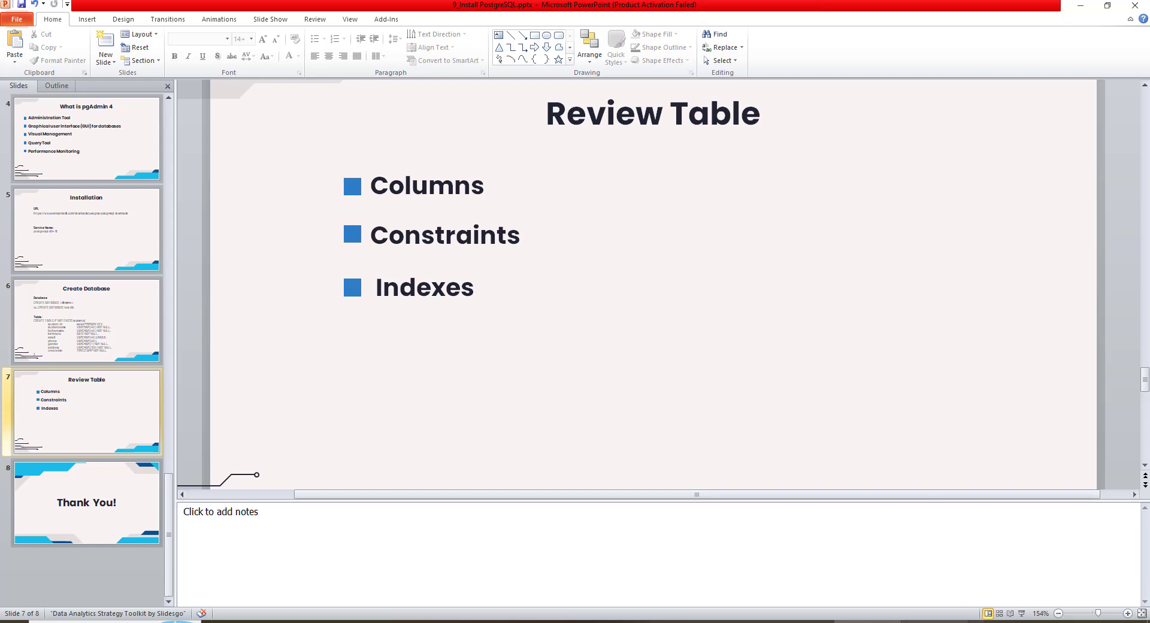
click(934, 621)
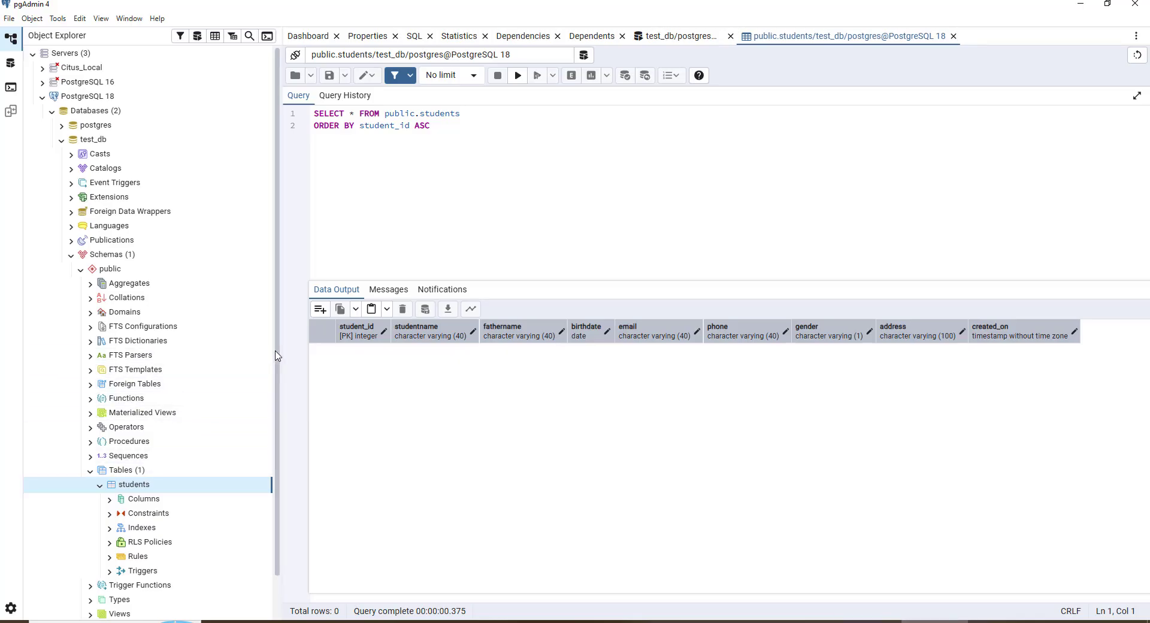
Expand the students table's Columns node and widen the browser panel to review the column list
scroll(150, 515, down, 1)
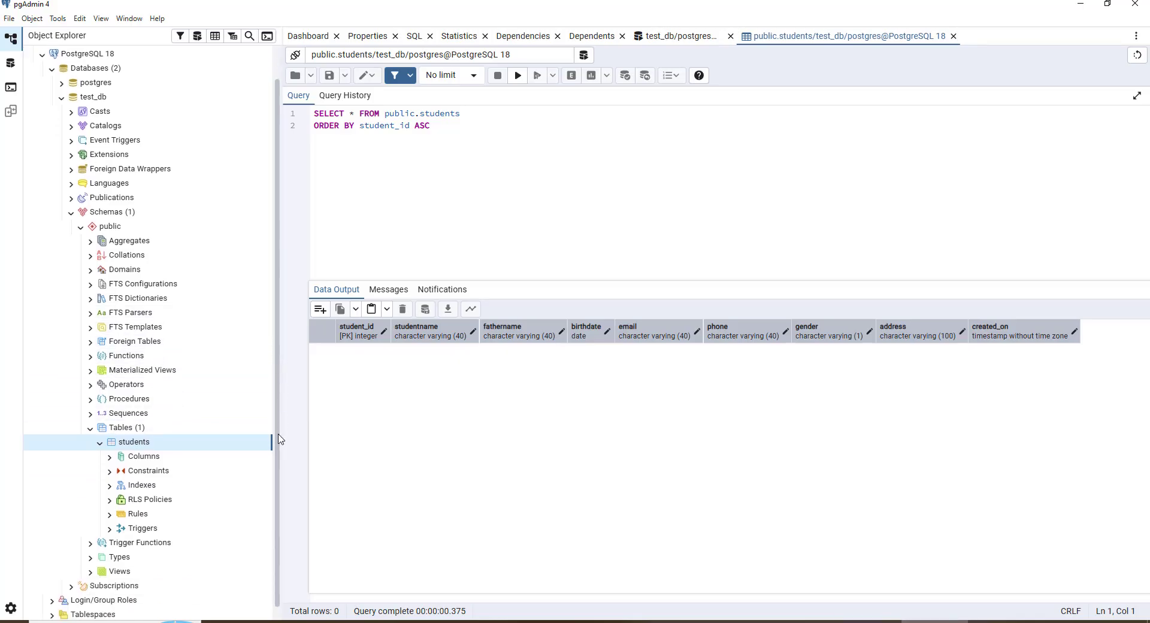
click(110, 459)
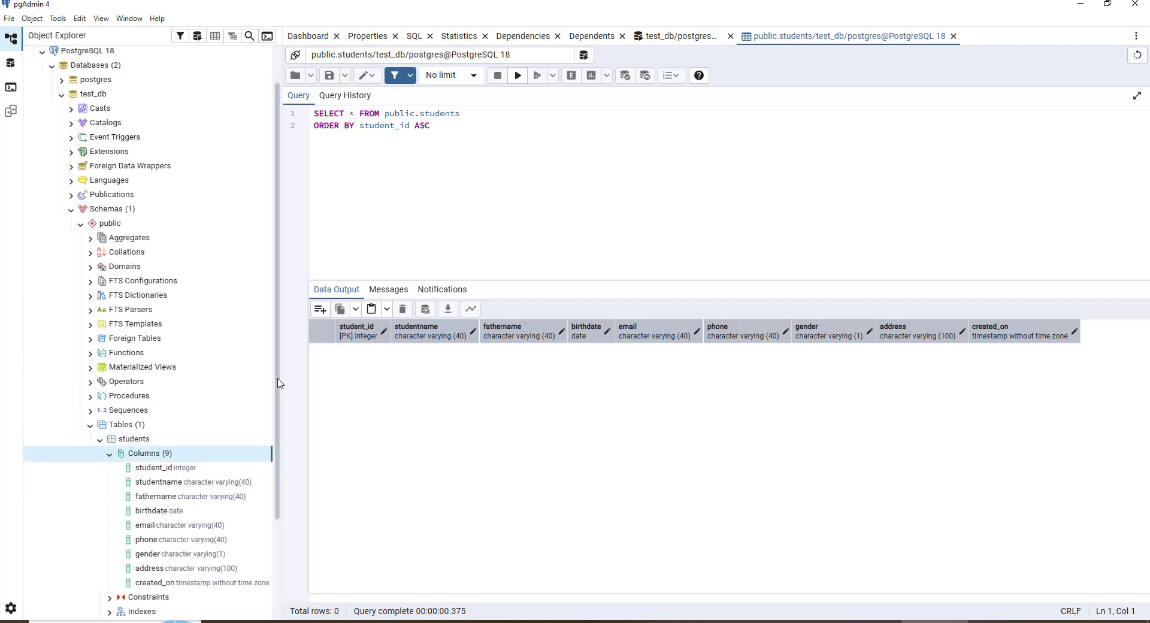
scroll(278, 444, down, 3)
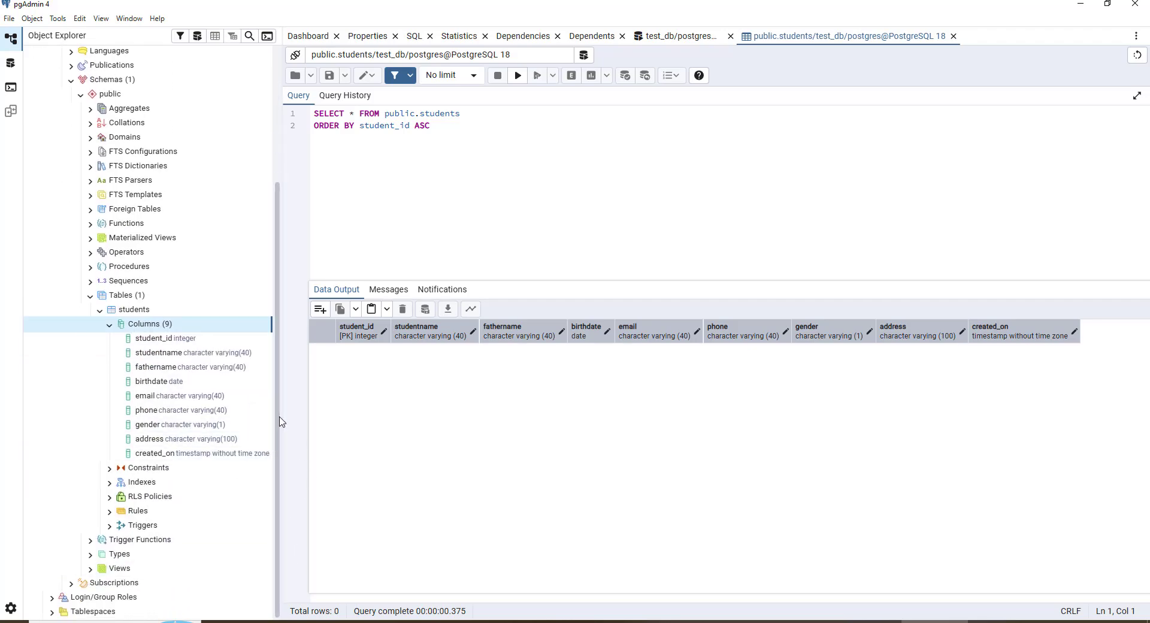
drag(281, 411, 313, 412)
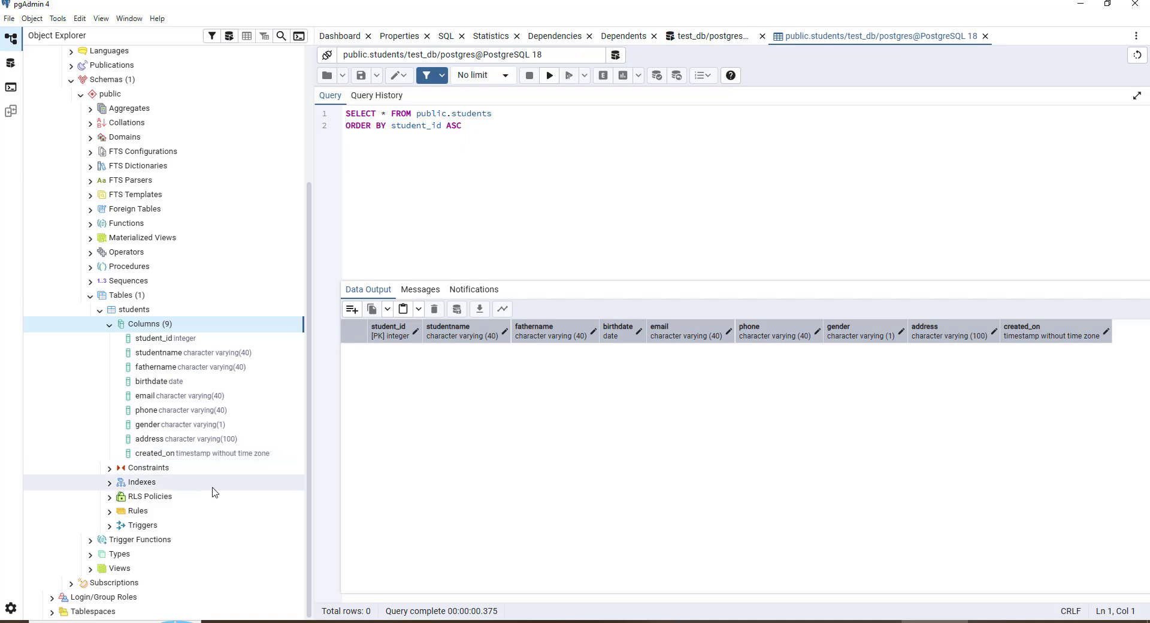
click(108, 328)
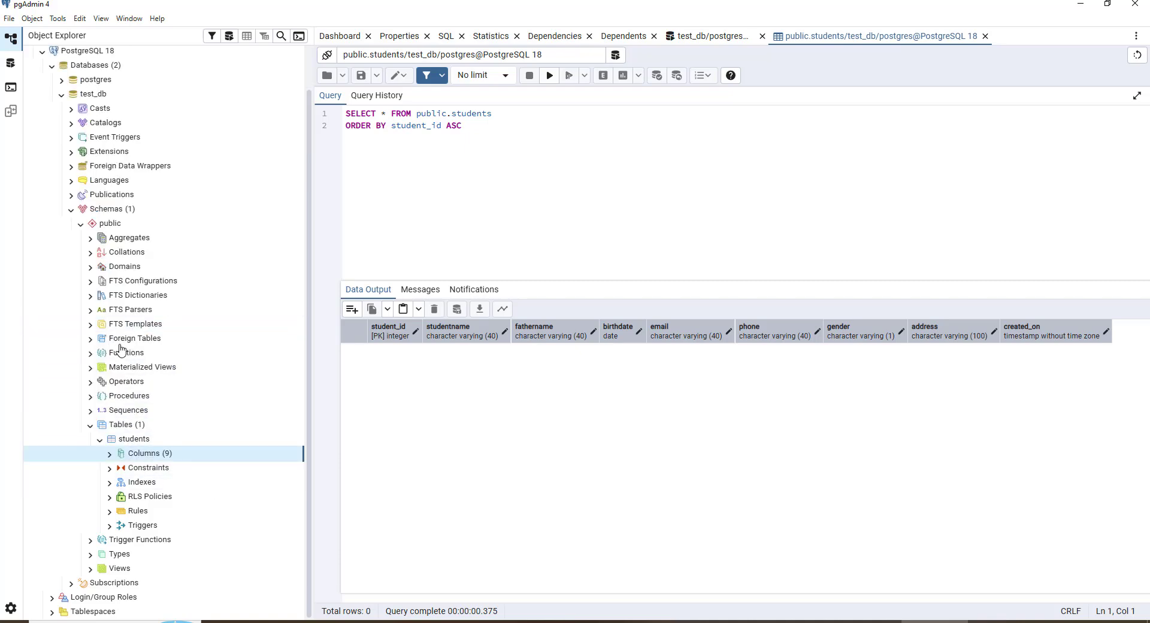
Open the properties of the students_pkey constraint and view its Definition settings
click(110, 469)
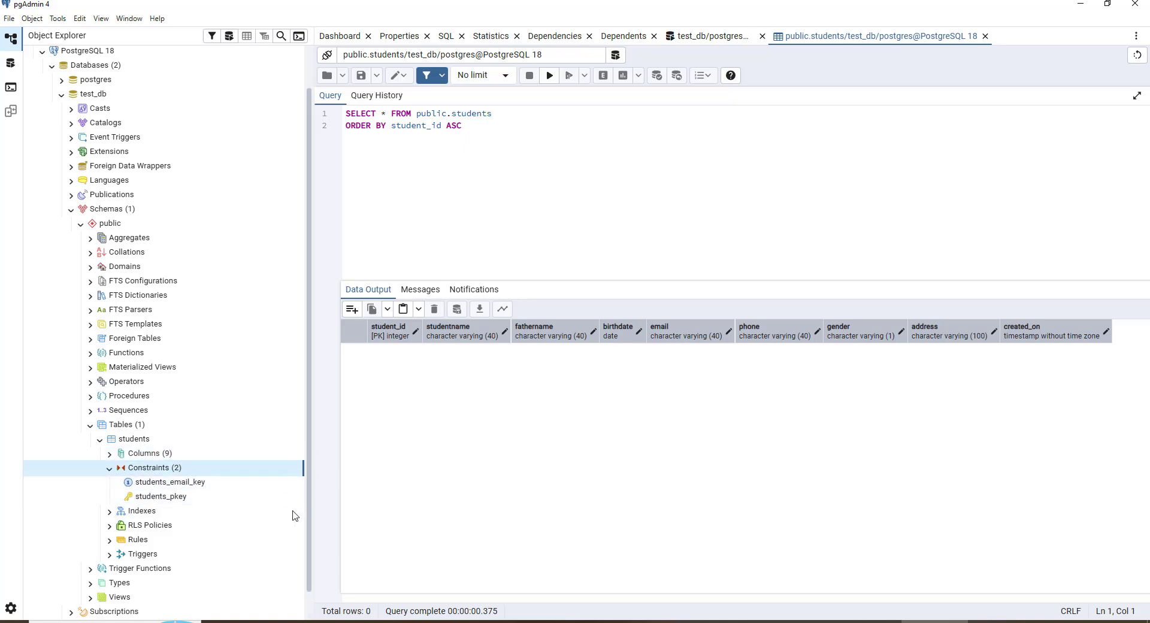
click(177, 502)
right_click(178, 502)
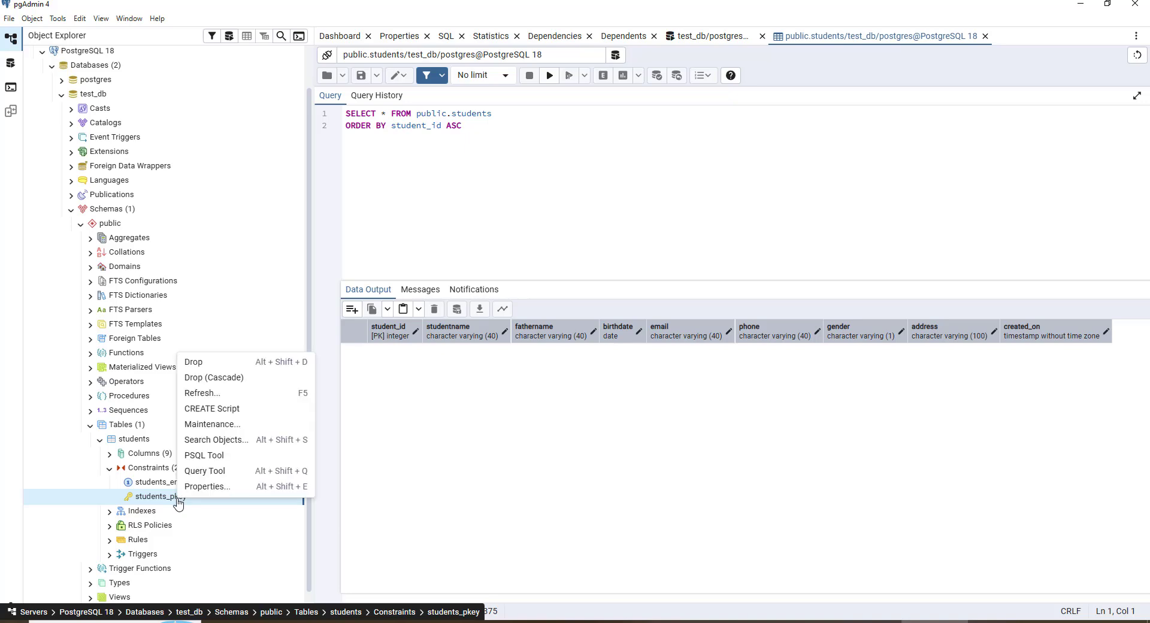
click(223, 488)
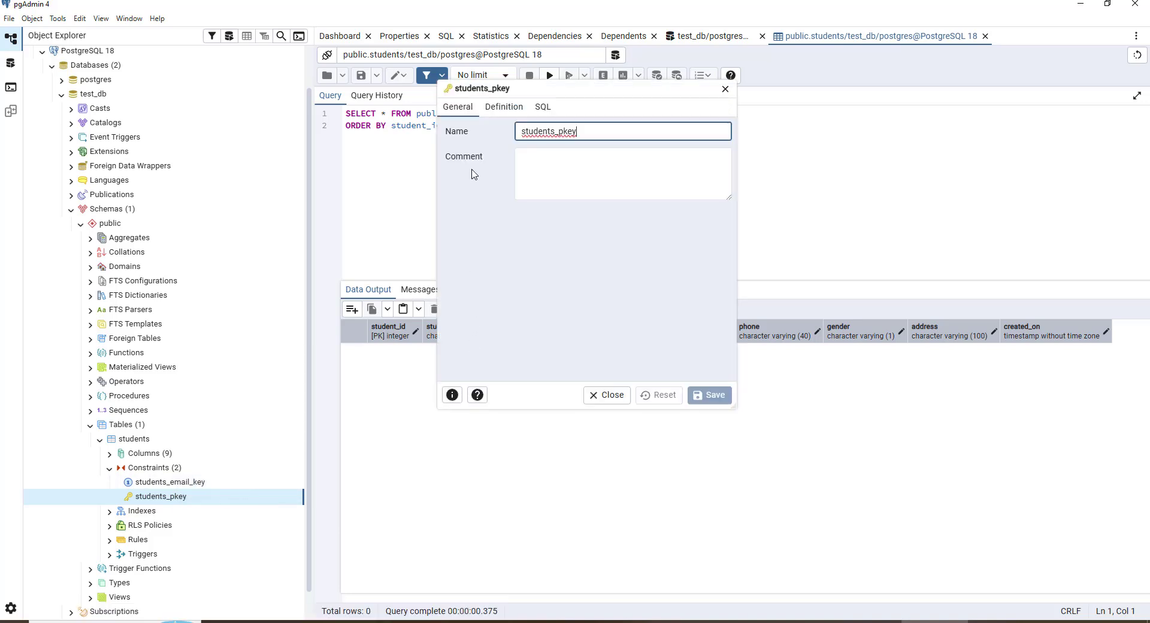
click(511, 108)
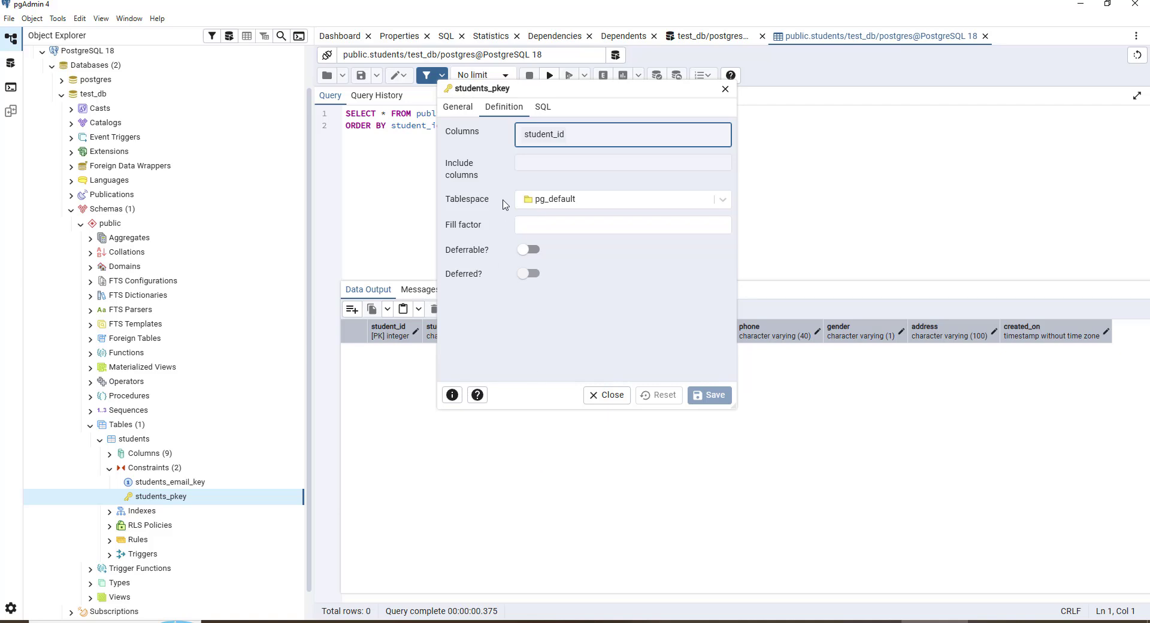
Review the students_pkey constraint's SQL and Definition tabs, then close its properties dialog
click(538, 106)
click(505, 107)
click(615, 398)
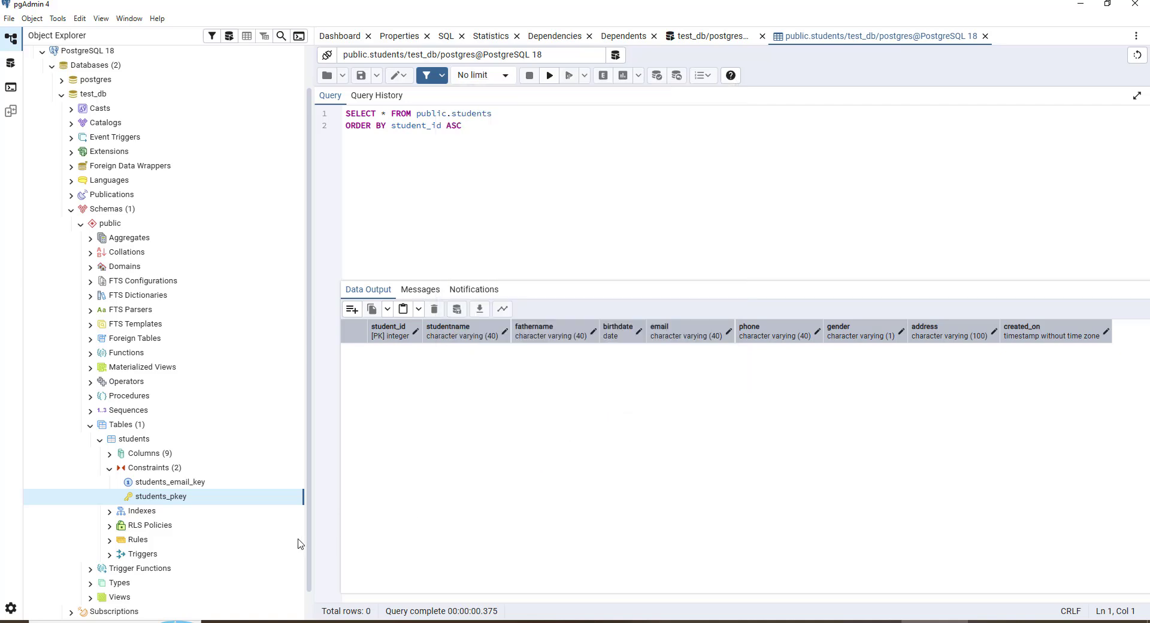
Open the properties of the students_email_key constraint, review its Definition, SQL and General tabs, and close the dialog
click(196, 483)
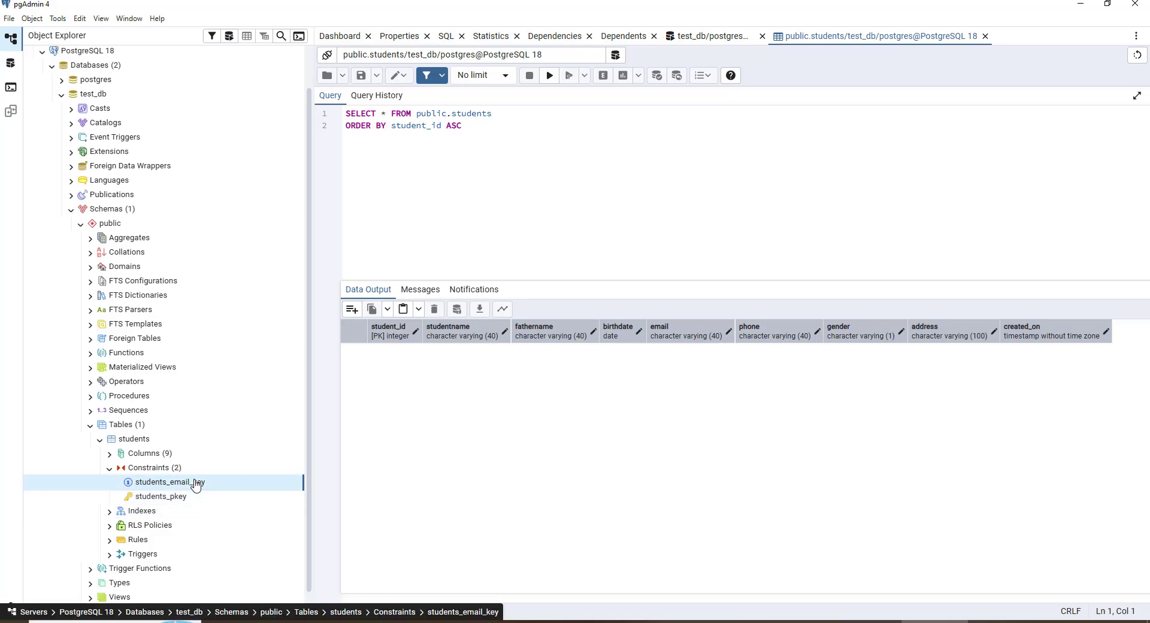
right_click(196, 484)
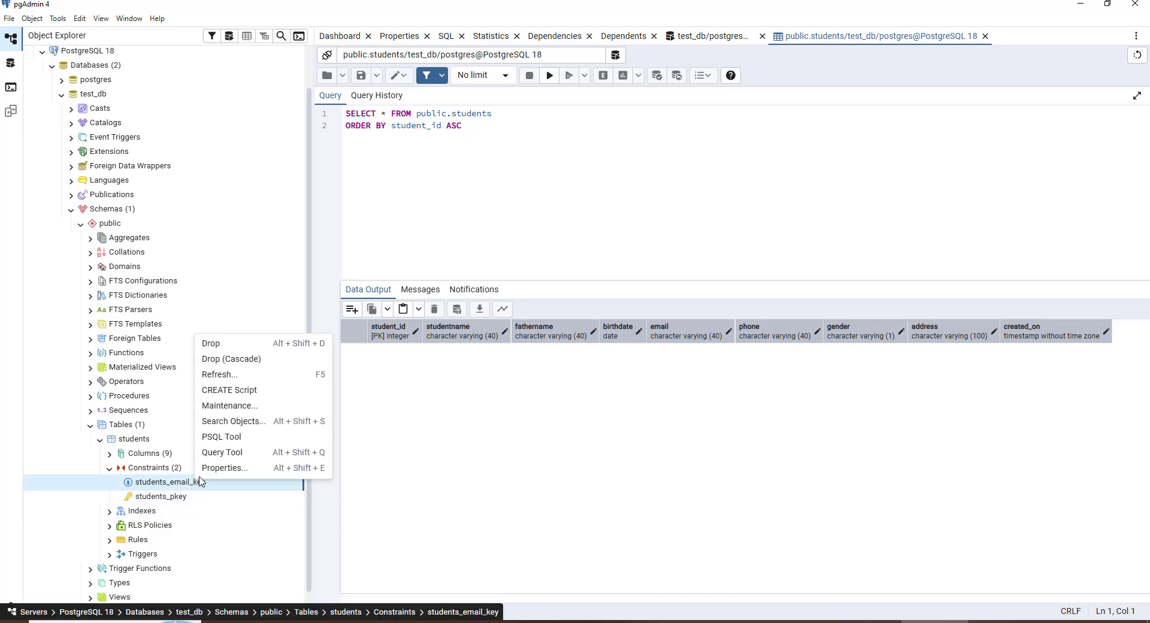
click(229, 469)
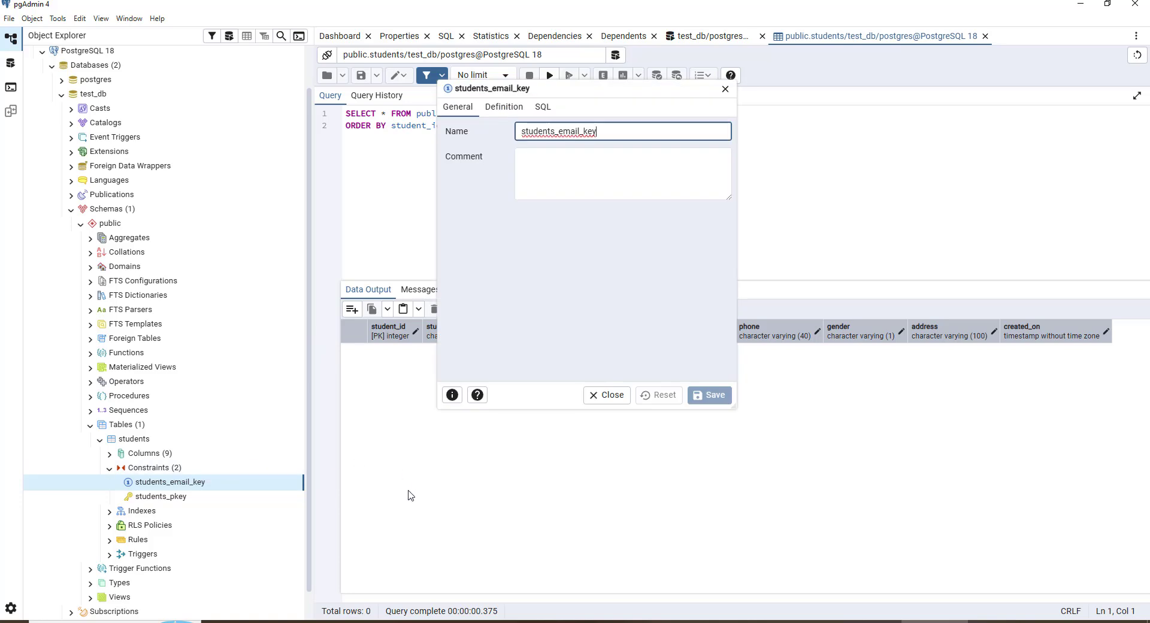
click(503, 106)
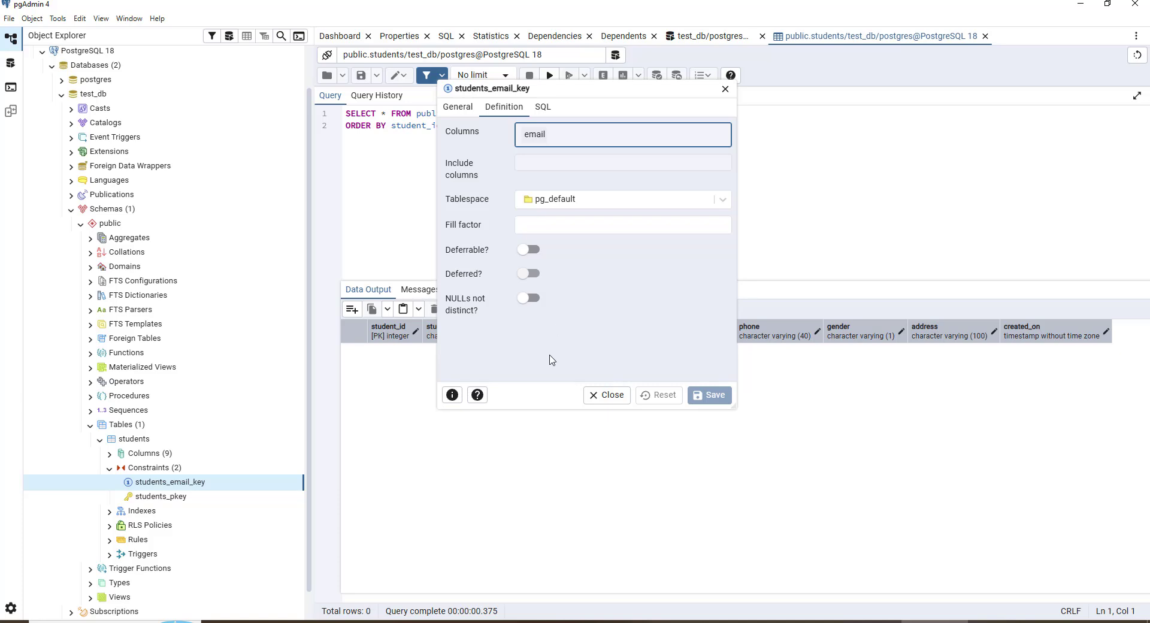
click(544, 107)
click(503, 107)
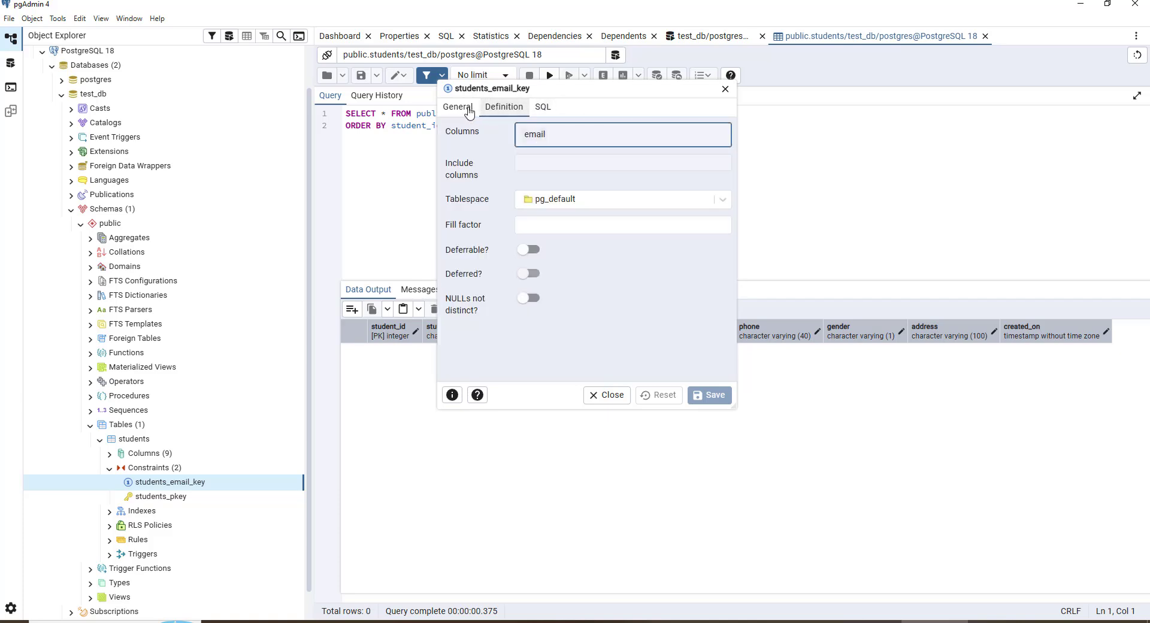
click(469, 110)
click(502, 108)
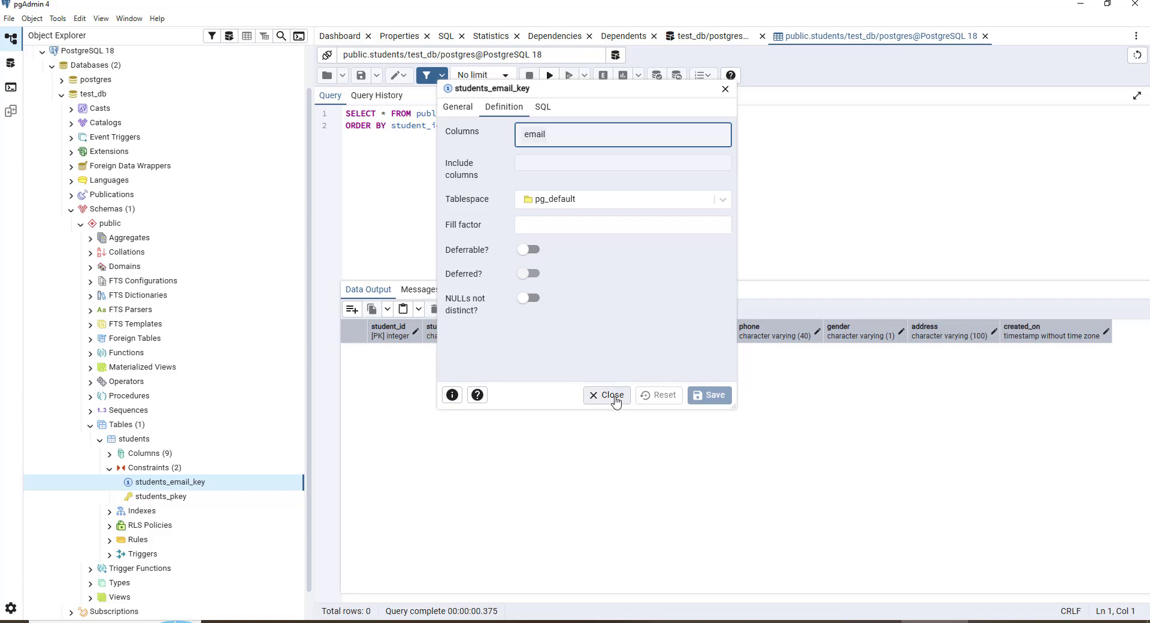
click(610, 396)
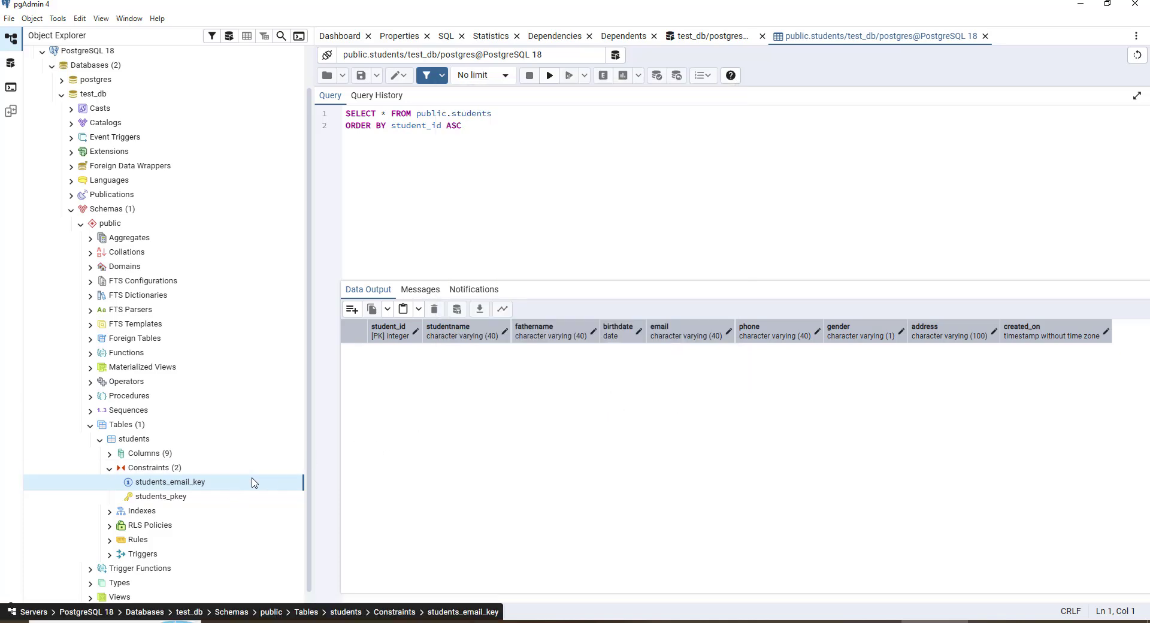
Collapse the students table's Constraints node and expand its Indexes node
click(107, 469)
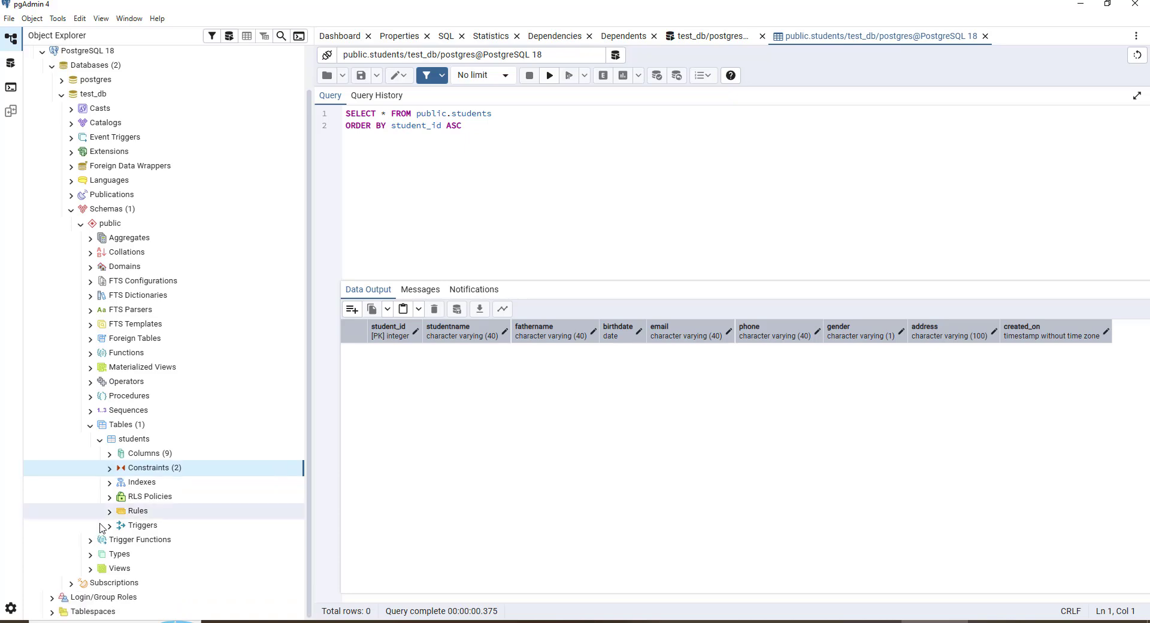
click(110, 484)
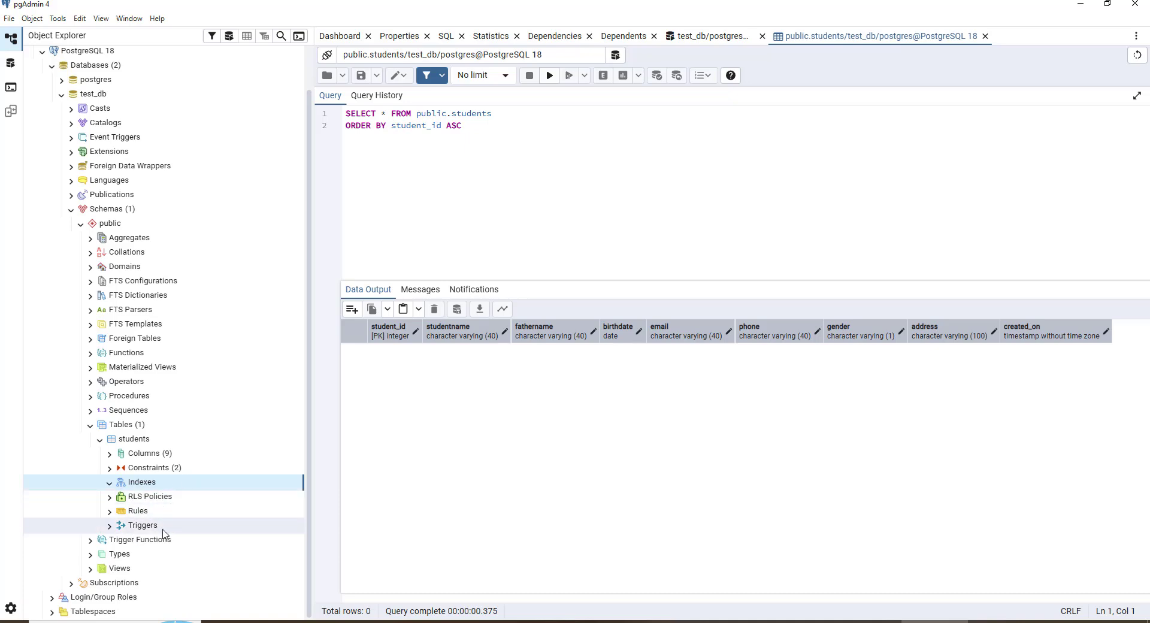
Switch to PowerPoint and select the Indexes bullet on the Review Table slide
click(849, 622)
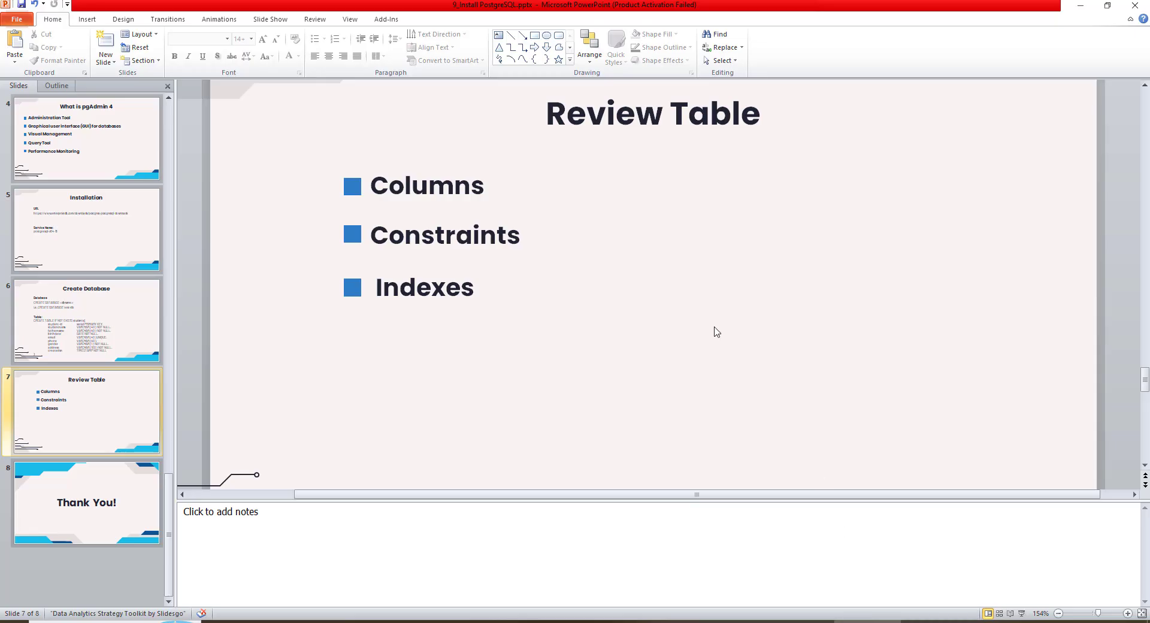
click(726, 311)
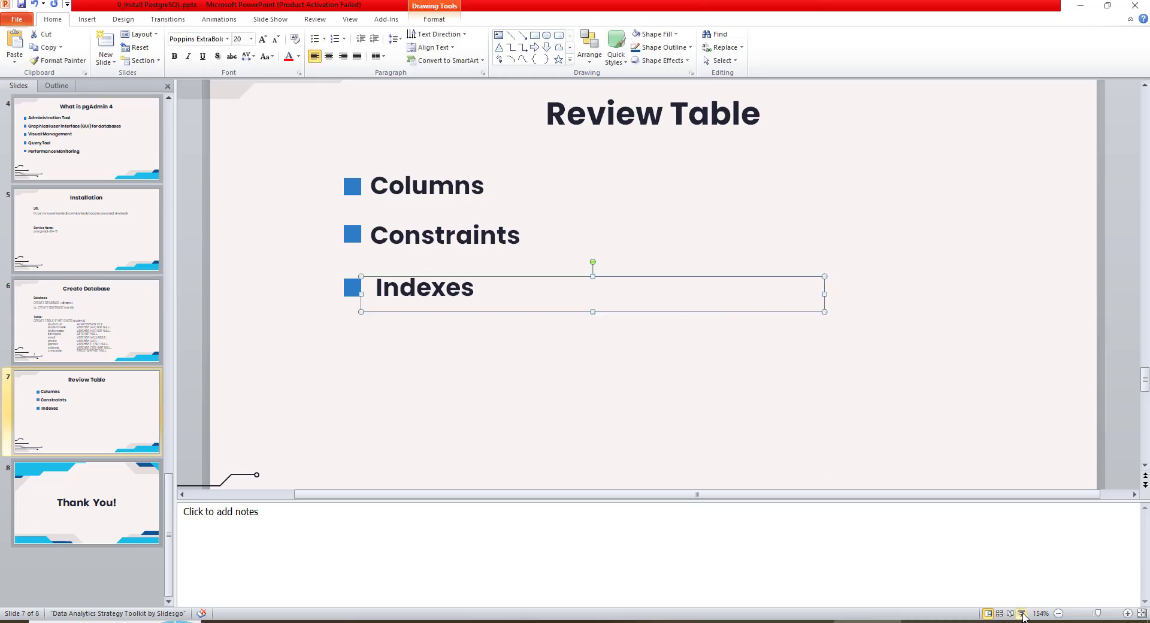